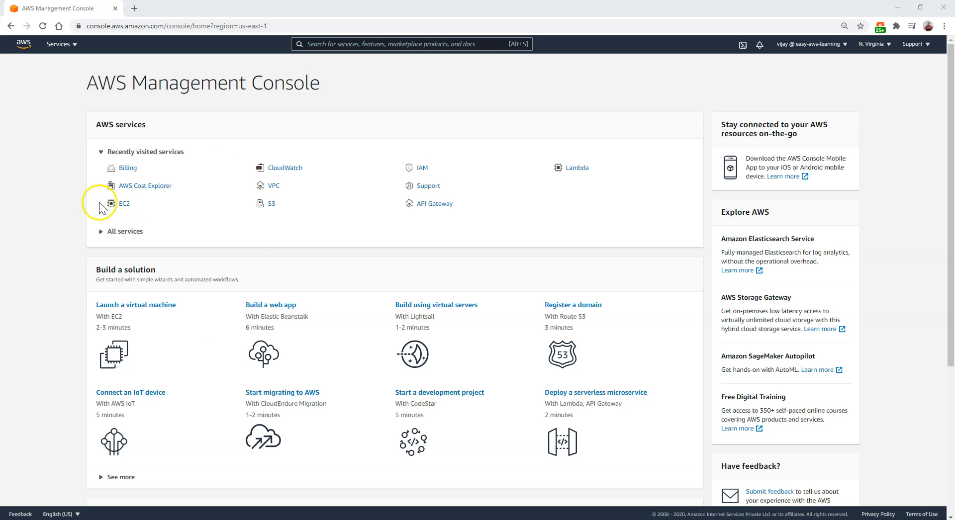
- Start launching a new EC2 instance from the 64-bit (x86) Amazon Linux 2 AMI (HVM), SSD Volume Type
{"action": "left_click", "coordinate": [124, 204]}
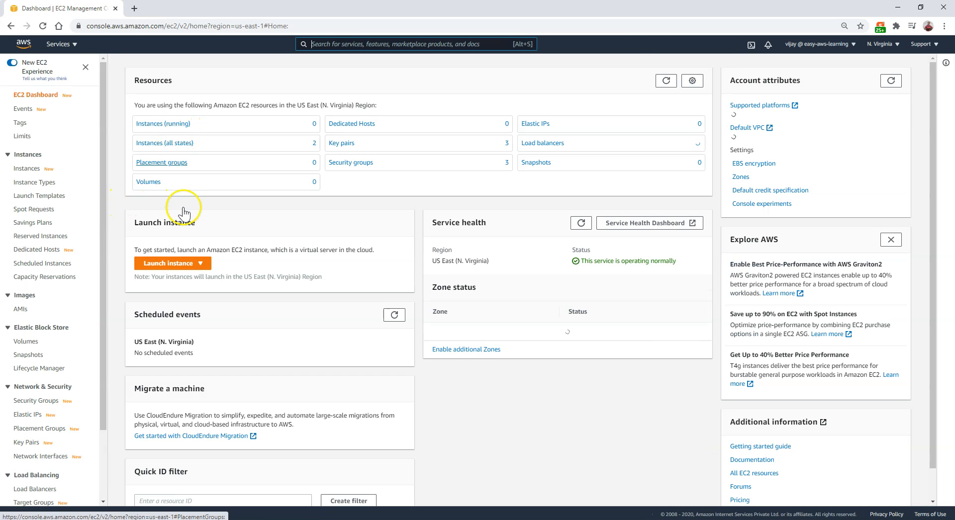
{"action": "left_click", "coordinate": [182, 267]}
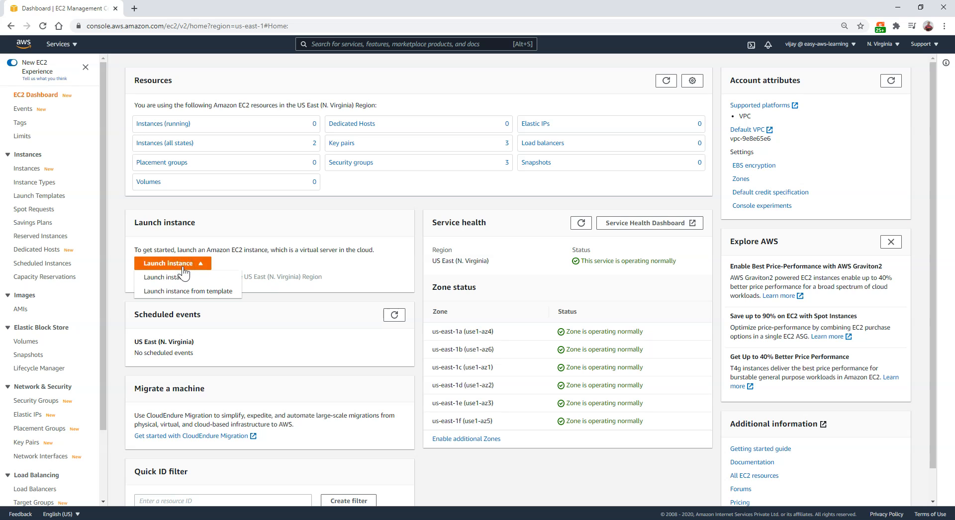
{"action": "left_click", "coordinate": [182, 275]}
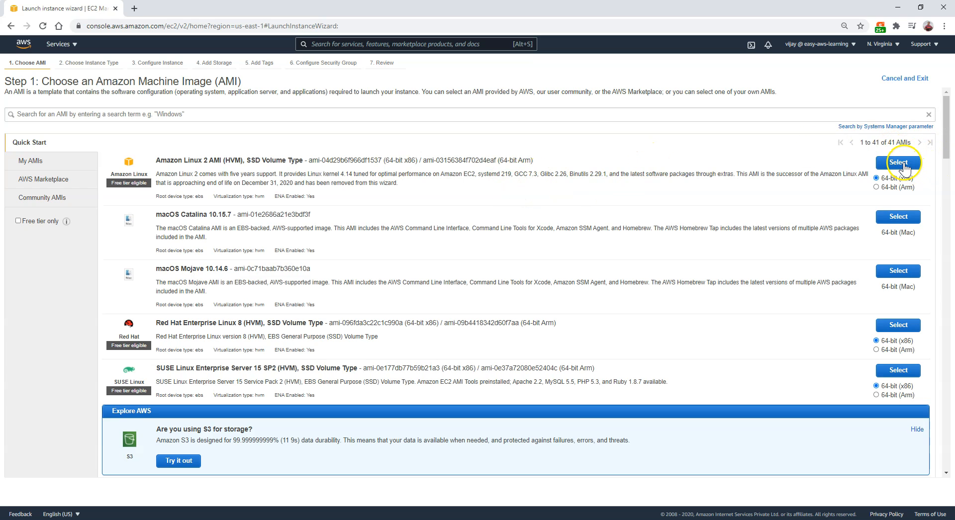
{"action": "left_click", "coordinate": [899, 163]}
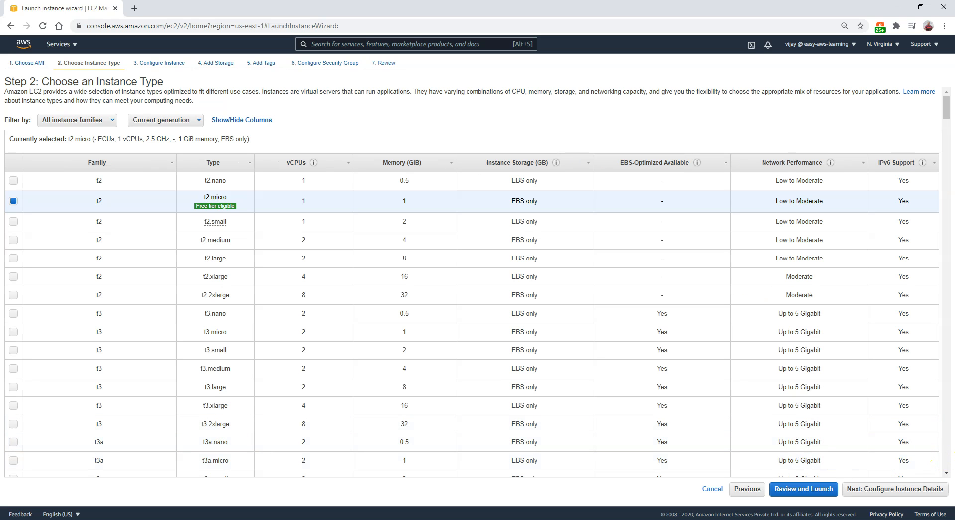
- Accept the t2.micro type and the default instance details, storage and tags, continuing to the security group configuration
{"action": "left_click", "coordinate": [909, 496]}
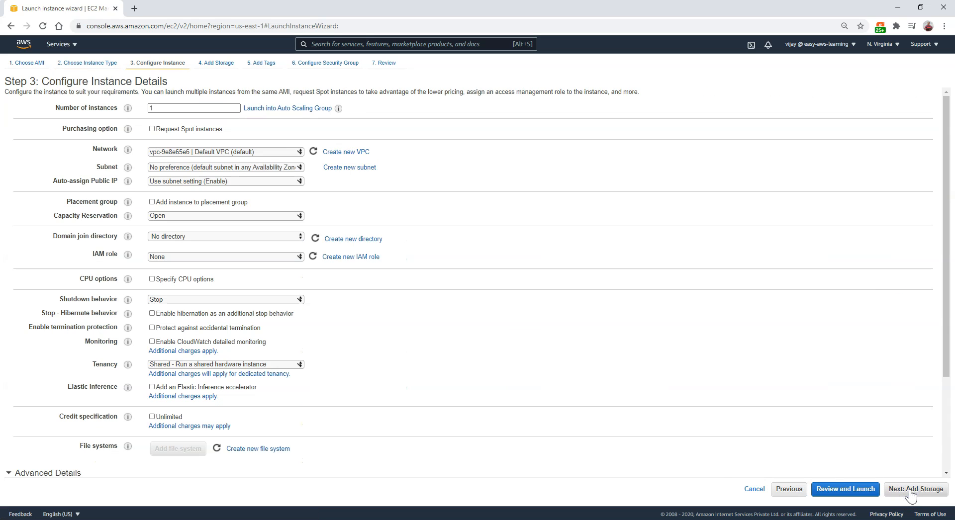
{"action": "left_click", "coordinate": [910, 494]}
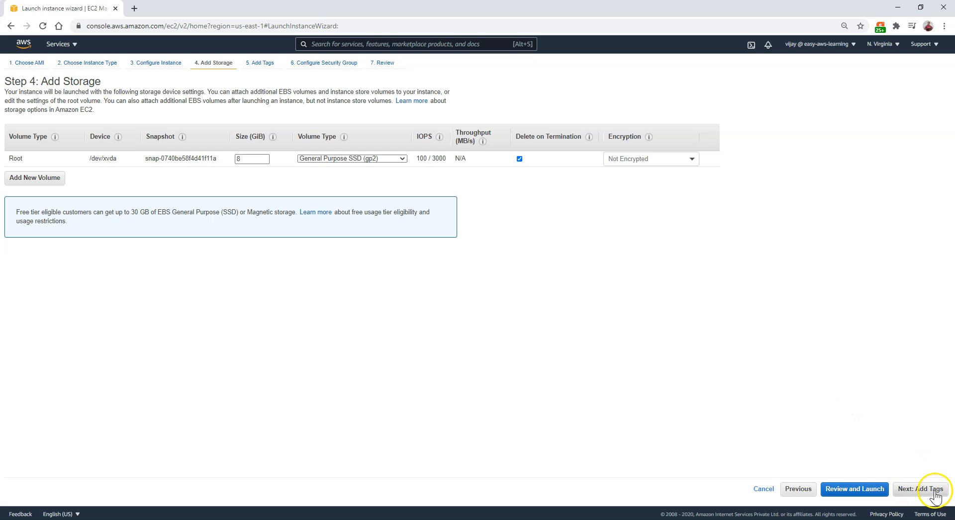
{"action": "left_click", "coordinate": [929, 490]}
{"action": "left_click", "coordinate": [933, 490]}
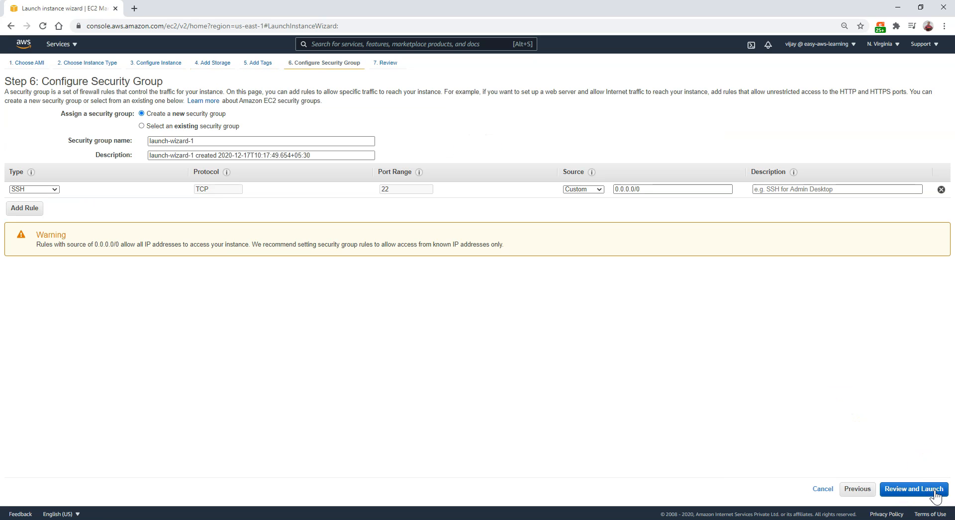
- Assign the existing default VPC security group to the instance and proceed to the launch review
{"action": "left_click", "coordinate": [176, 127]}
{"action": "left_click", "coordinate": [107, 188]}
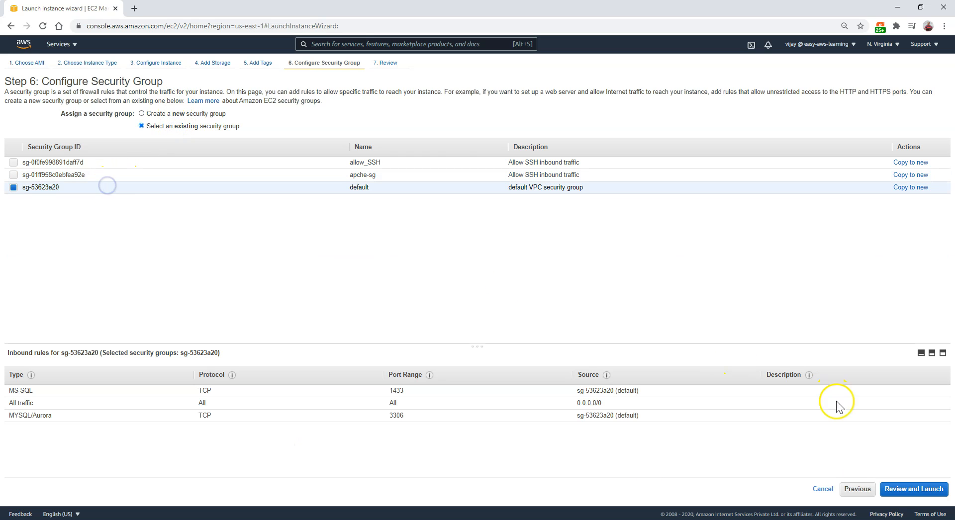
{"action": "left_click", "coordinate": [937, 493]}
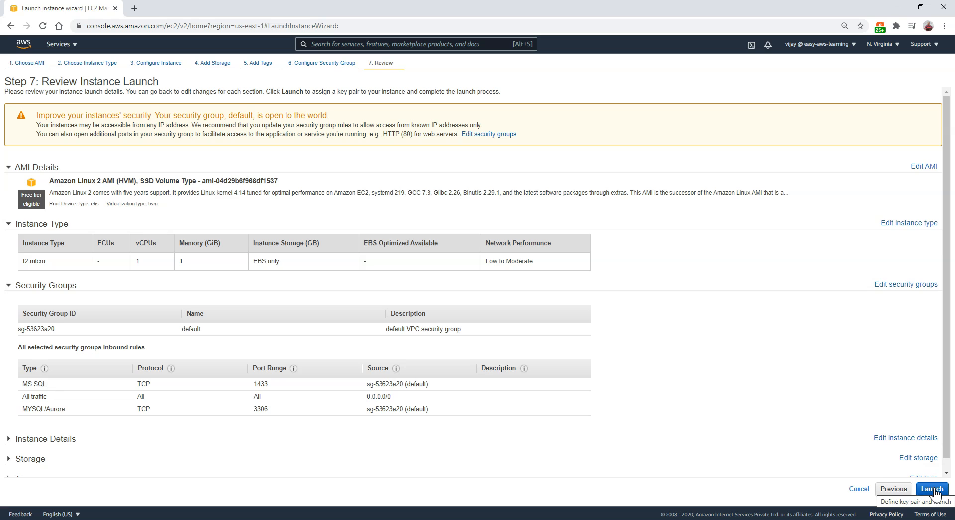
- Launch the instance with the existing ec2-demo key pair
{"action": "left_click", "coordinate": [933, 490]}
{"action": "left_click", "coordinate": [416, 328]}
{"action": "left_click", "coordinate": [437, 319]}
{"action": "left_click", "coordinate": [572, 359]}
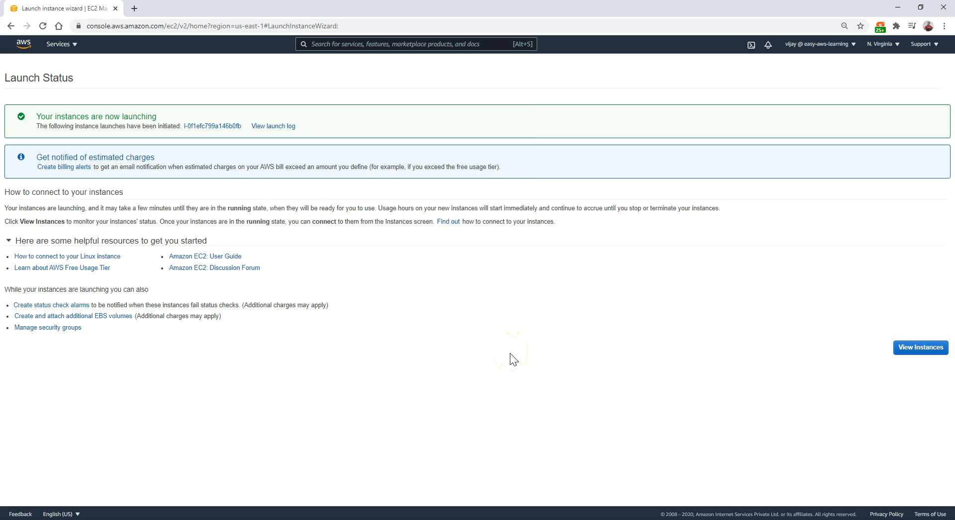
- Open the newly launched instance's summary page and look through its instance details
{"action": "left_click", "coordinate": [206, 125]}
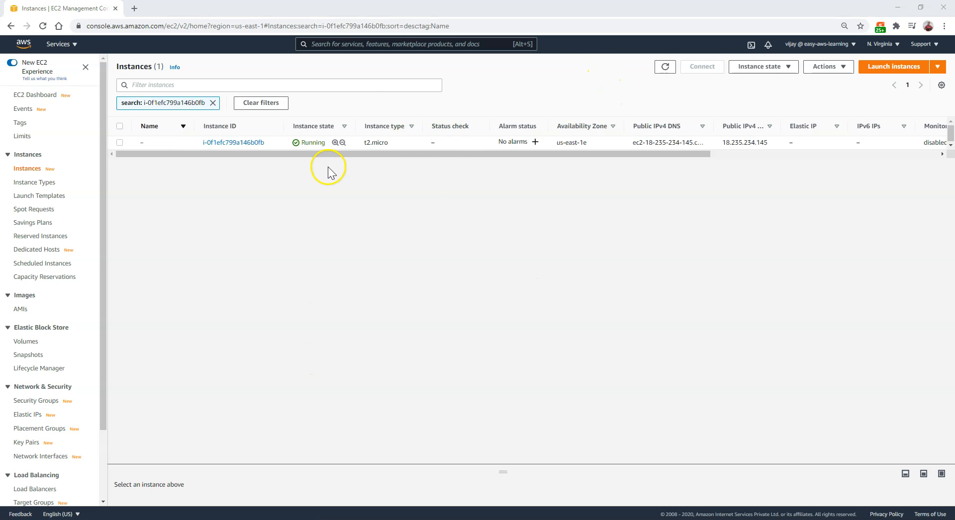
{"action": "left_click", "coordinate": [231, 144]}
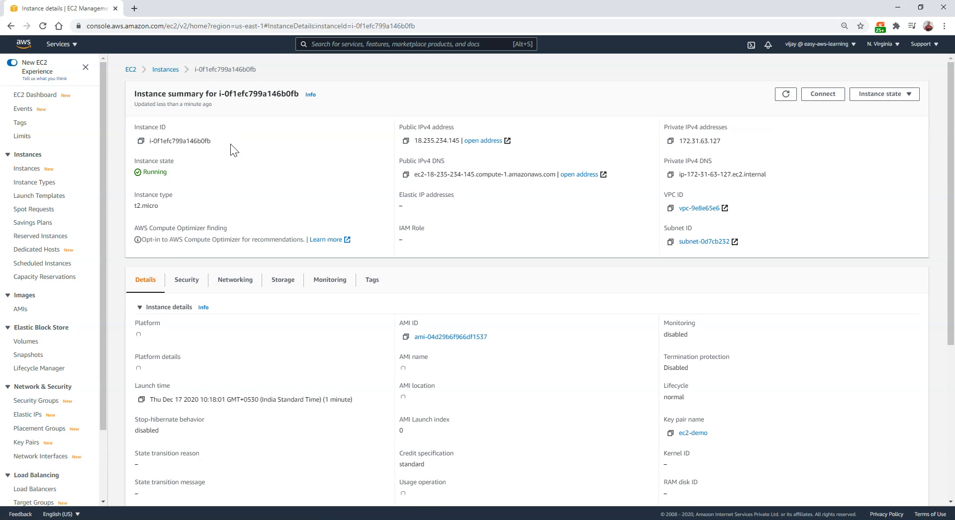
{"action": "scroll", "coordinate": [228, 326], "scroll_direction": "down", "scroll_amount": 3}
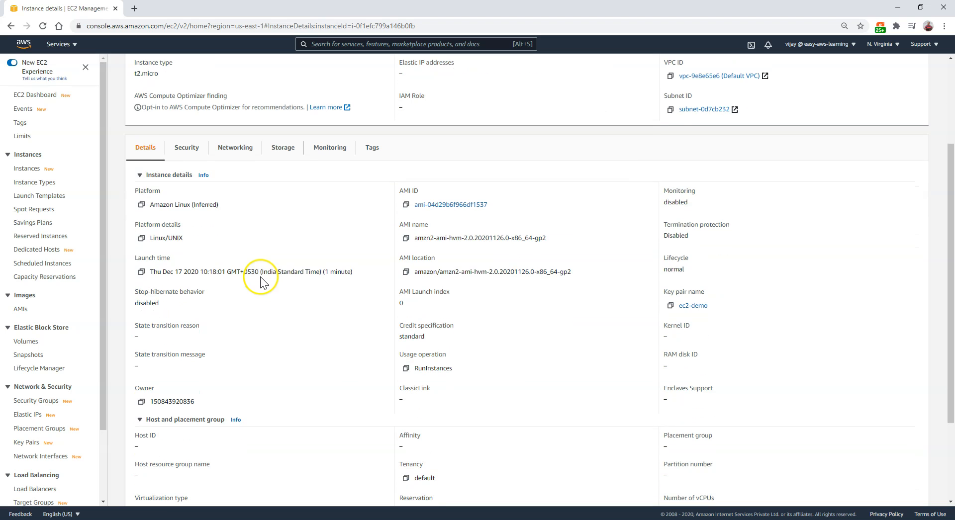
- Examine the instance's storage information: root device name, attached block device, volume size and encryption
{"action": "left_click", "coordinate": [286, 149]}
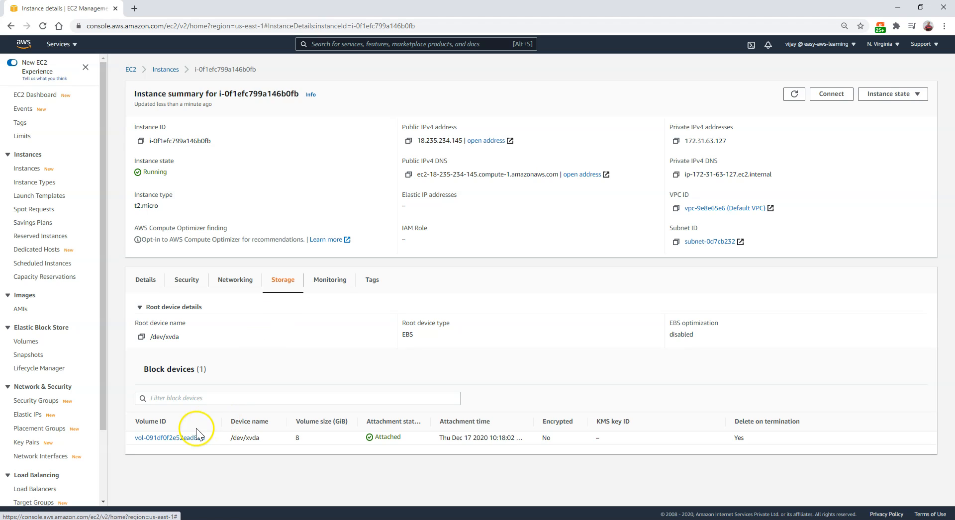
{"action": "left_click_drag", "start_coordinate": [152, 369], "coordinate": [240, 367]}
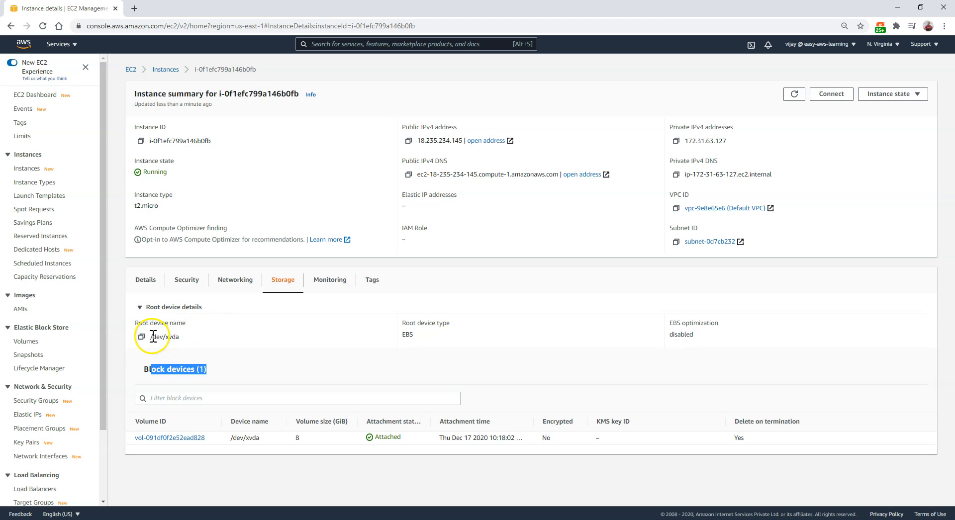
{"action": "left_click_drag", "start_coordinate": [150, 337], "coordinate": [197, 338]}
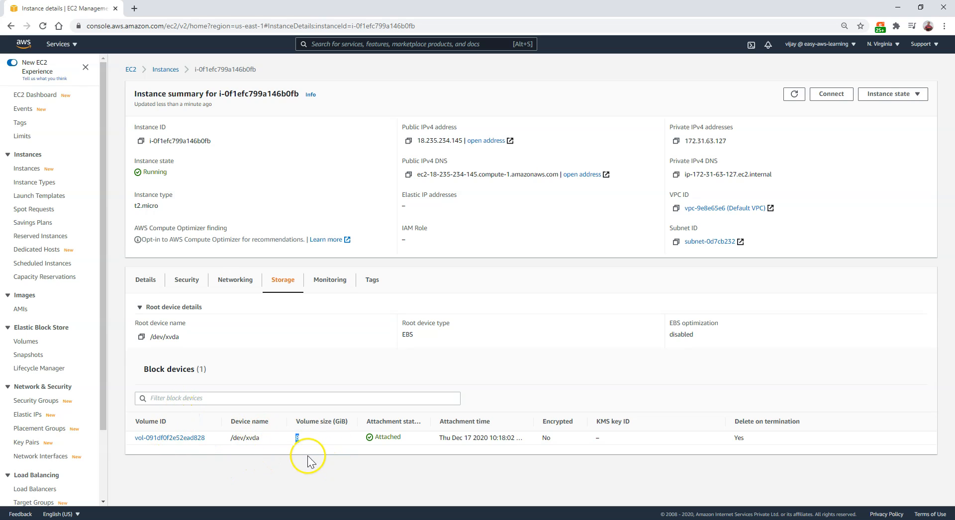
{"action": "left_click", "coordinate": [547, 438]}
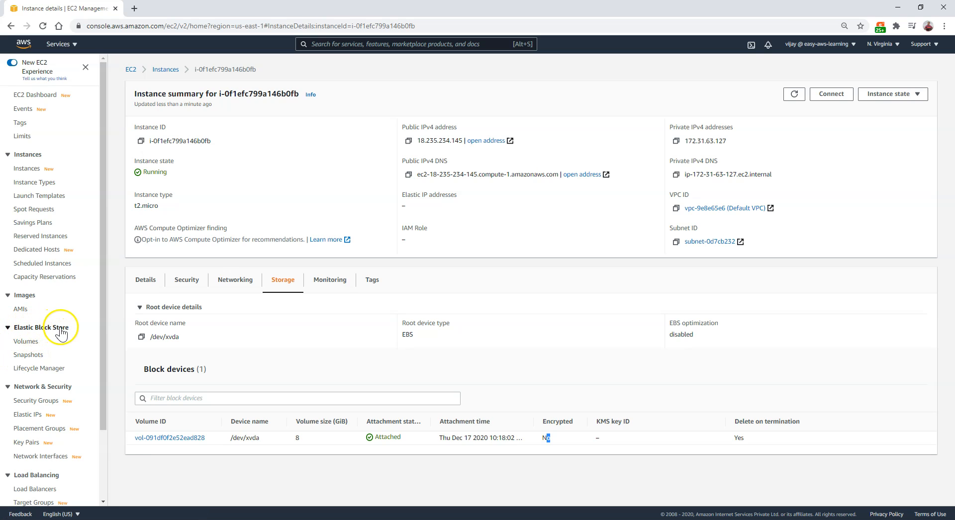
- Open the Elastic Block Store volumes list in a separate tab and examine the root volume's throughput, snapshot and availability zone
{"action": "left_click", "coordinate": [26, 342], "text": "ctrl"}
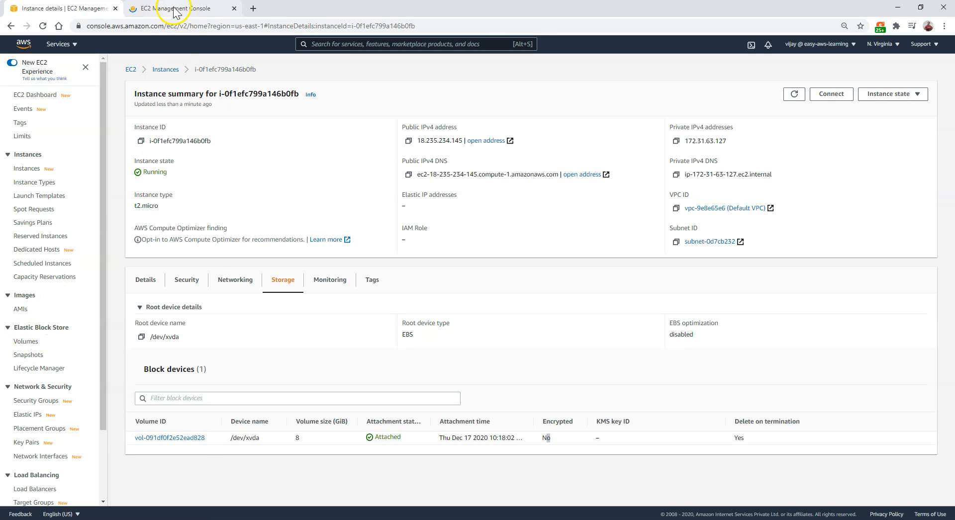
{"action": "left_click", "coordinate": [179, 8]}
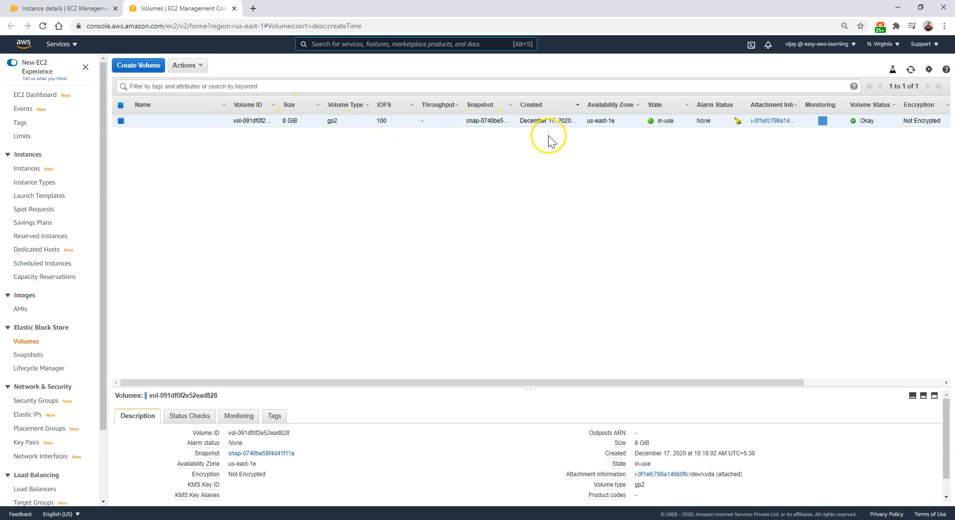
{"action": "left_click", "coordinate": [462, 106]}
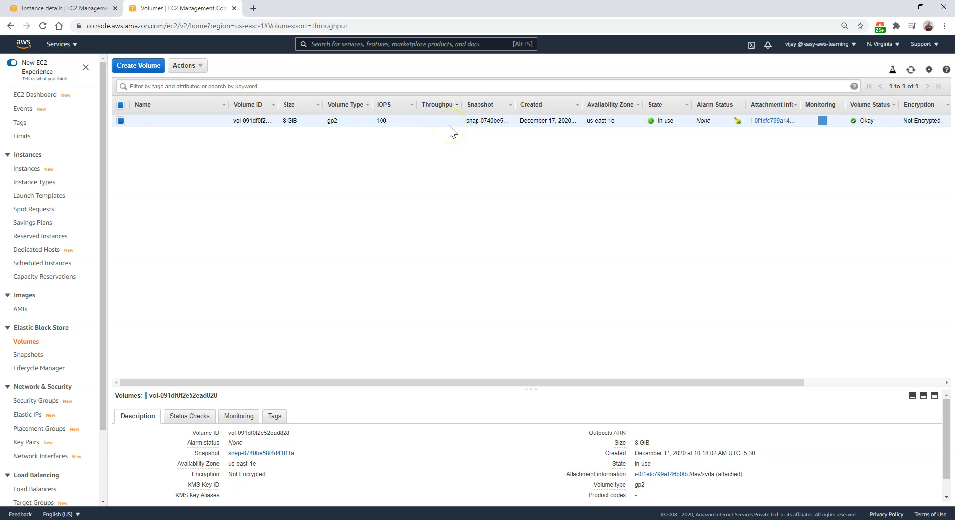
{"action": "left_click", "coordinate": [486, 121]}
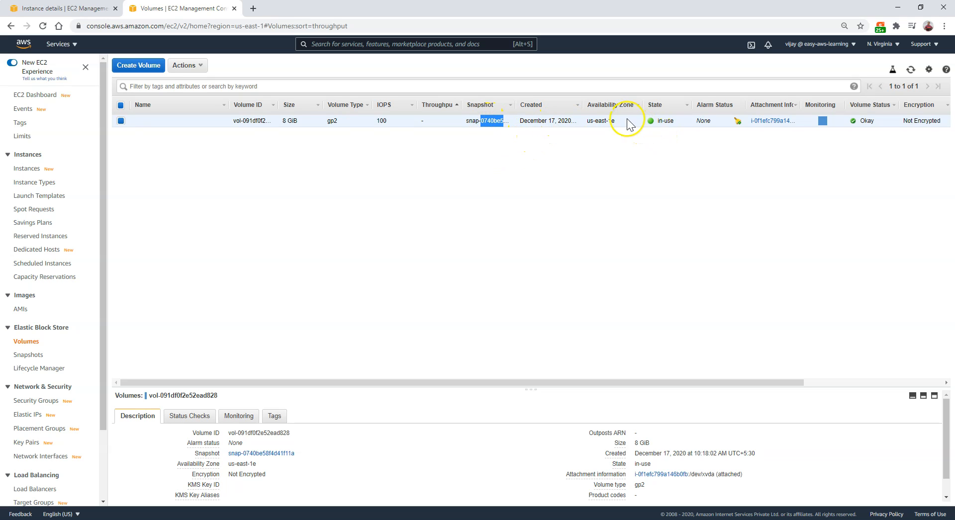
{"action": "double_click", "coordinate": [608, 121]}
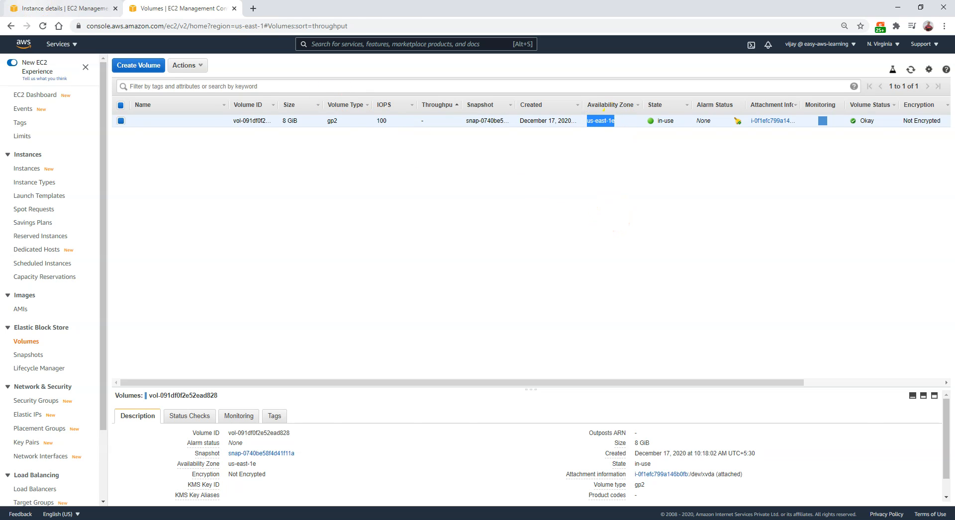
- Return to the instance page and find the instance's availability zone in its networking details
{"action": "key", "text": "ctrl+shift+Tab"}
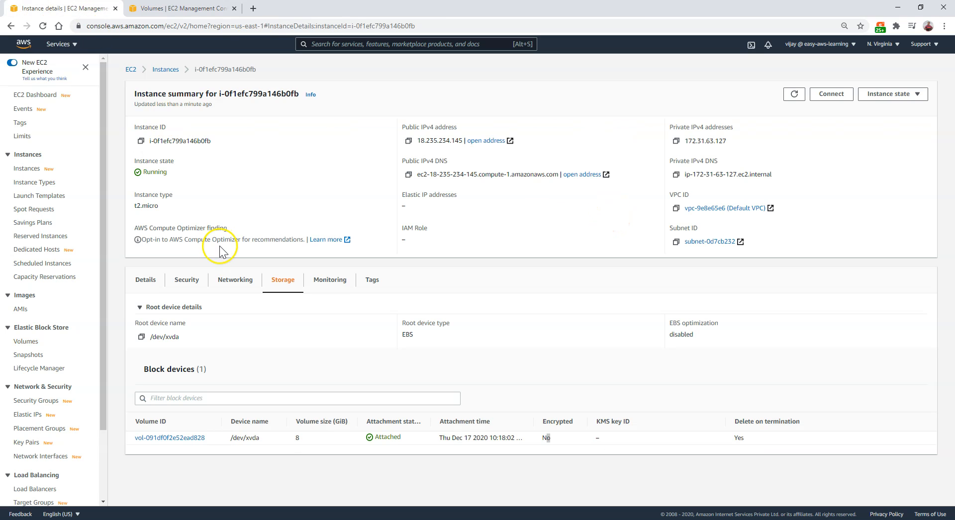
{"action": "left_click", "coordinate": [154, 281]}
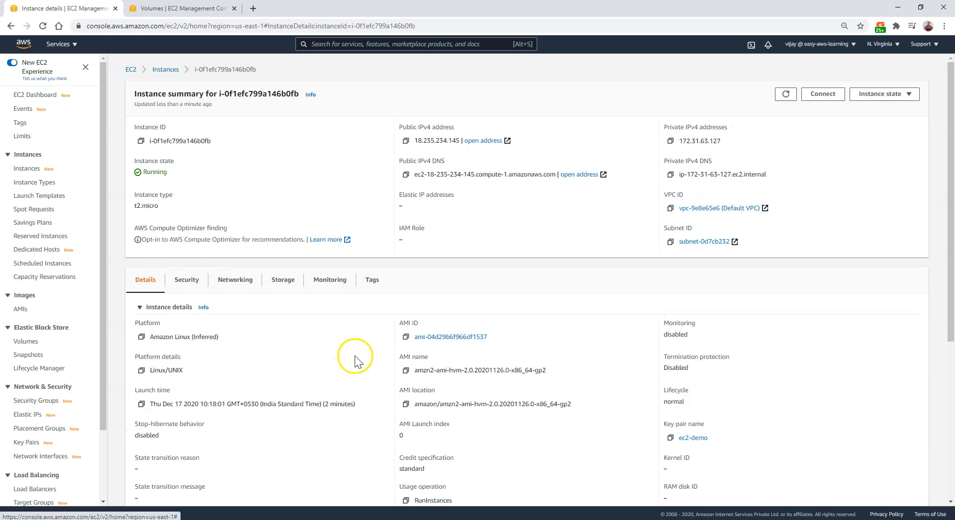
{"action": "scroll", "coordinate": [355, 362], "scroll_direction": "down", "scroll_amount": 5}
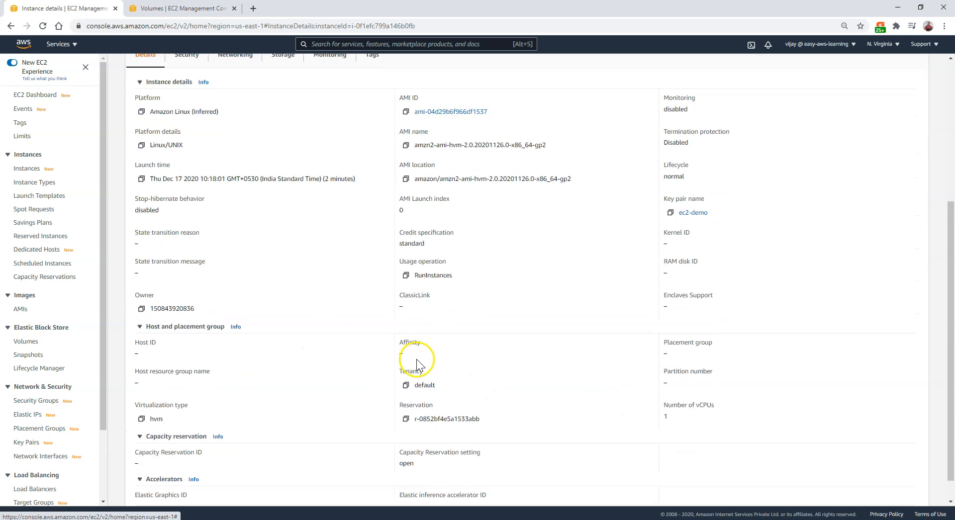
{"action": "scroll", "coordinate": [607, 377], "scroll_direction": "up", "scroll_amount": 2}
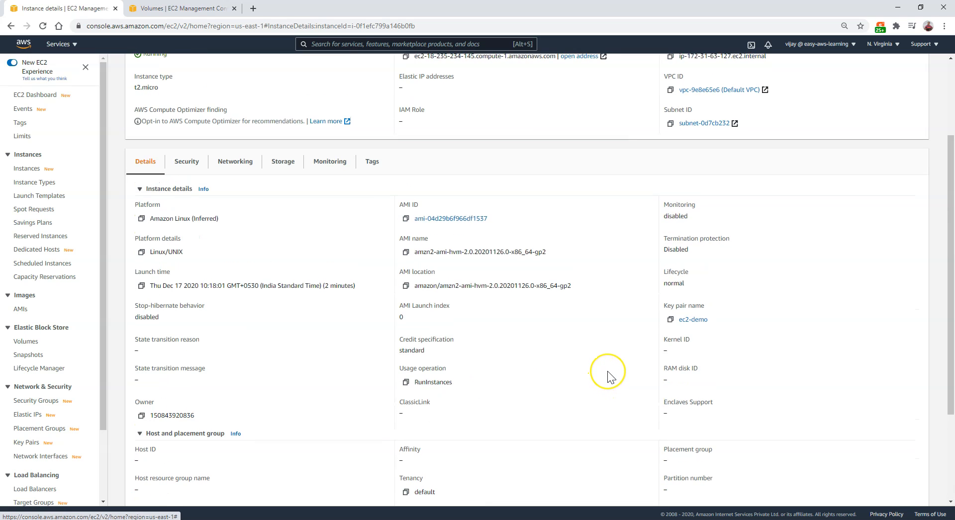
{"action": "scroll", "coordinate": [607, 377], "scroll_direction": "up", "scroll_amount": 2}
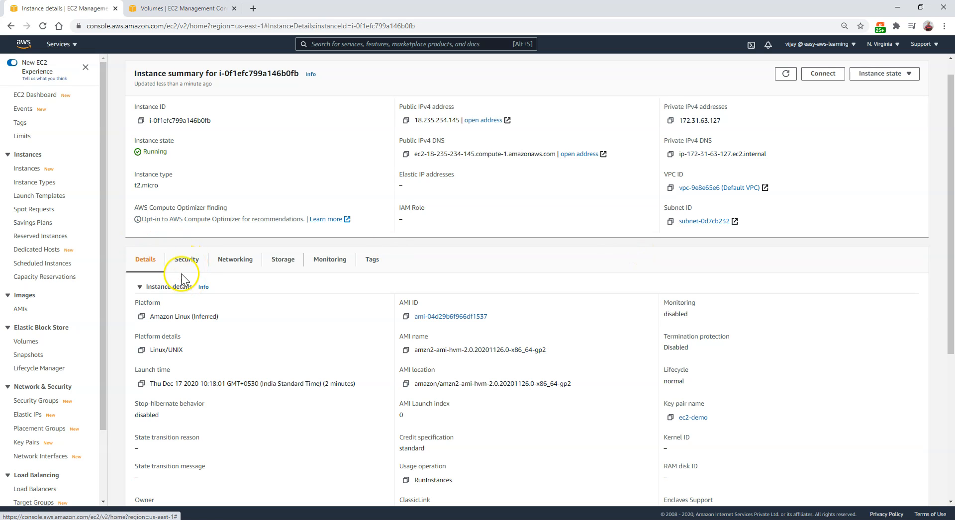
{"action": "left_click", "coordinate": [241, 265]}
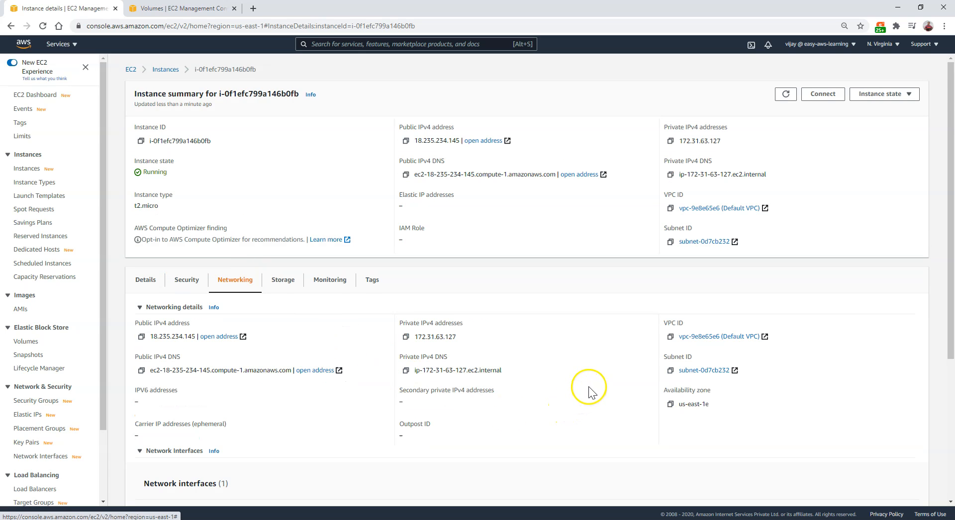
{"action": "scroll", "coordinate": [588, 388], "scroll_direction": "down", "scroll_amount": 1}
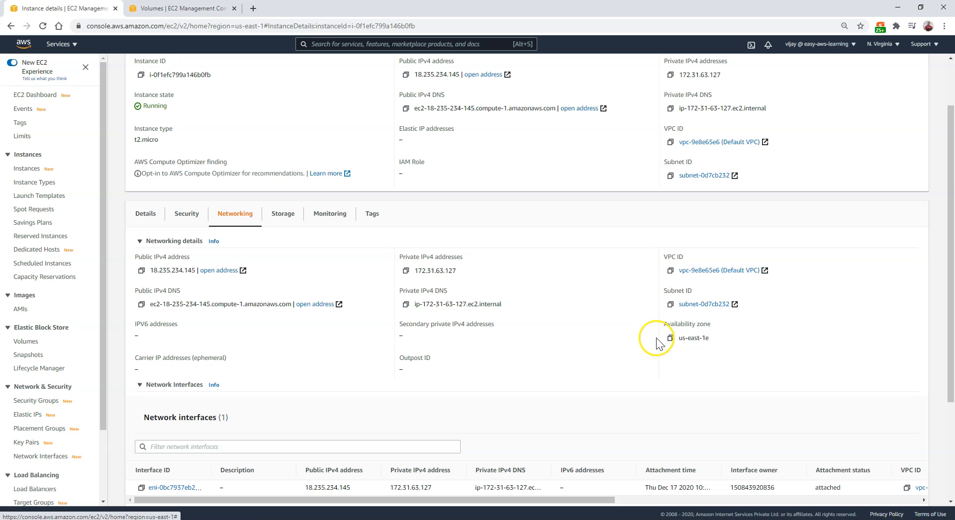
{"action": "double_click", "coordinate": [695, 339]}
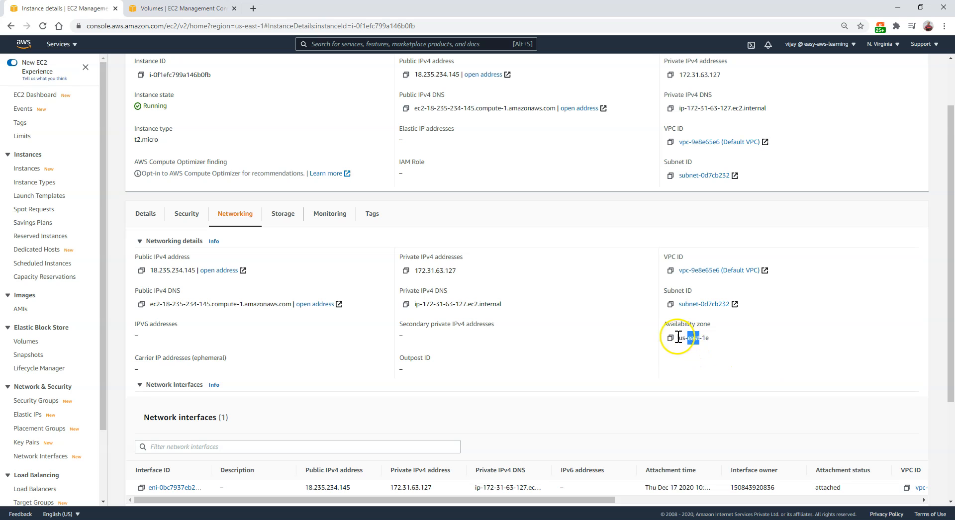
{"action": "left_click_drag", "start_coordinate": [678, 338], "coordinate": [715, 340]}
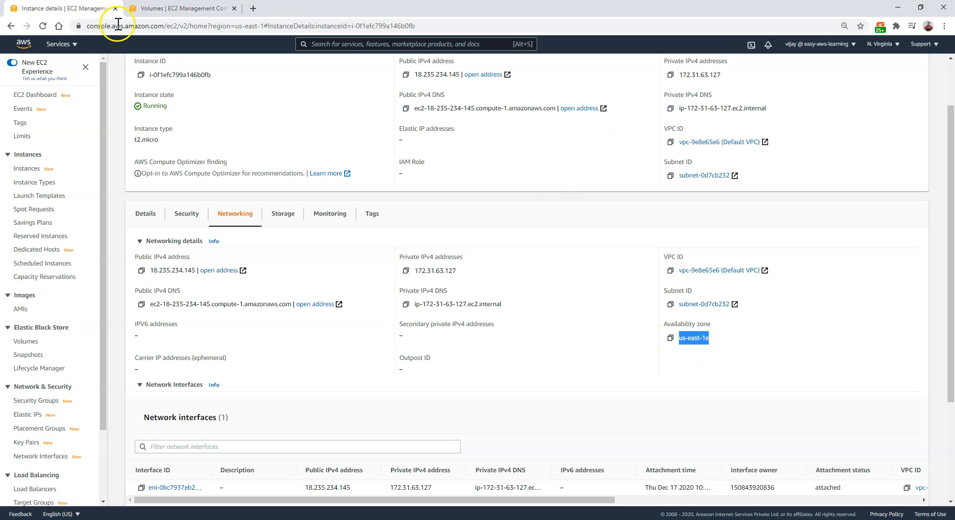
- Compare with the availability zone in the volumes list, and return to the instance's storage information
{"action": "left_click", "coordinate": [170, 8]}
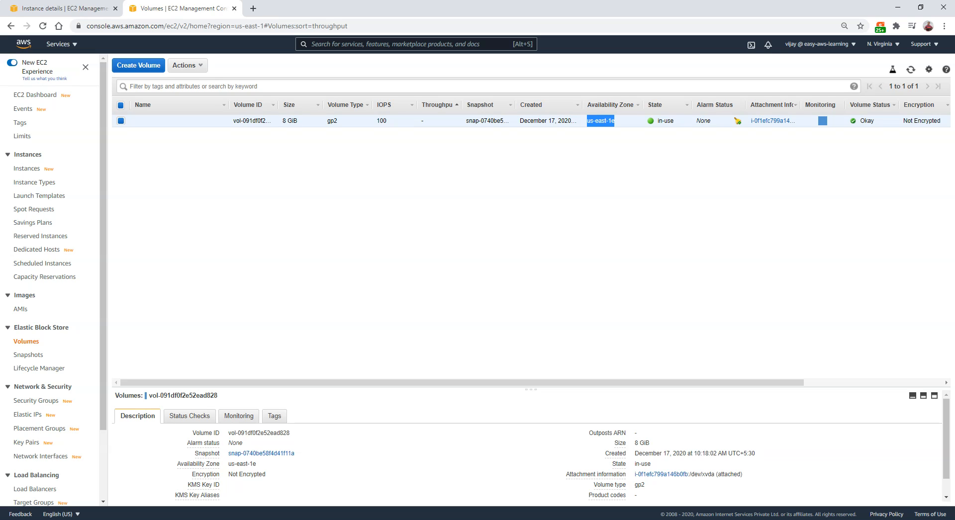
{"action": "left_click", "coordinate": [60, 8]}
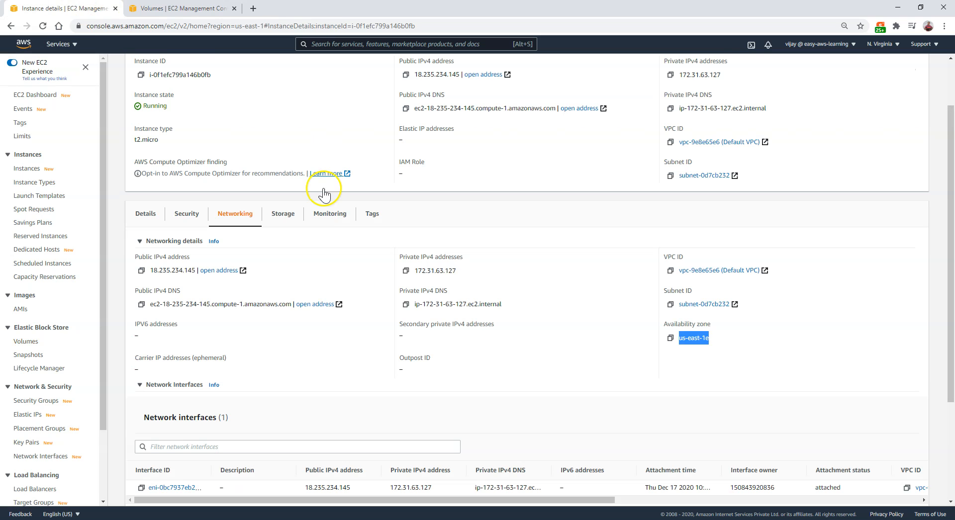
{"action": "scroll", "coordinate": [298, 259], "scroll_direction": "down", "scroll_amount": 3}
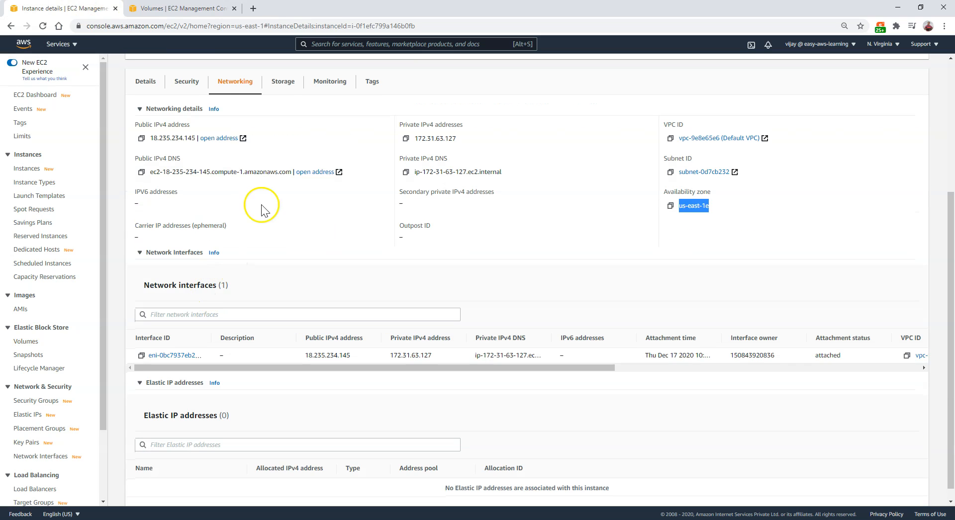
{"action": "left_click", "coordinate": [293, 84]}
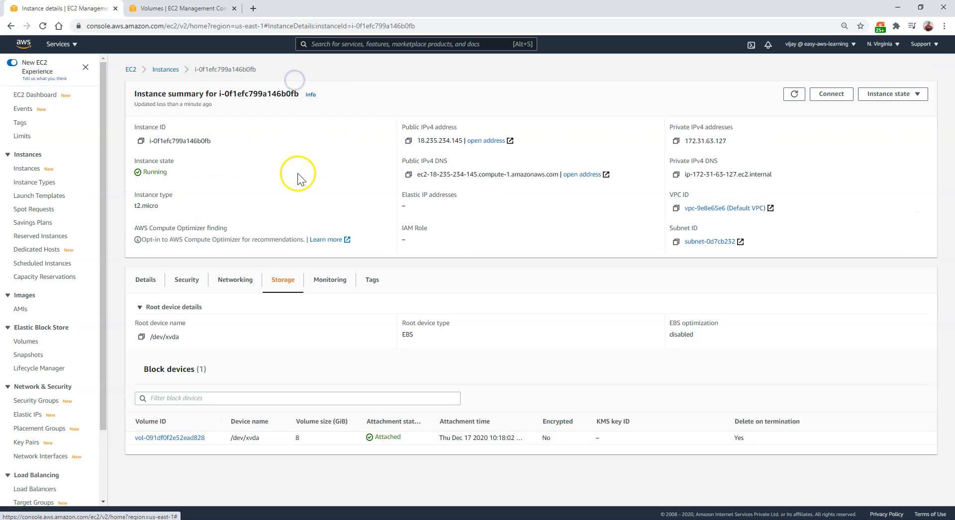
- Open the root volume from the instance's block devices and examine the actions available for it
{"action": "left_click", "coordinate": [182, 439]}
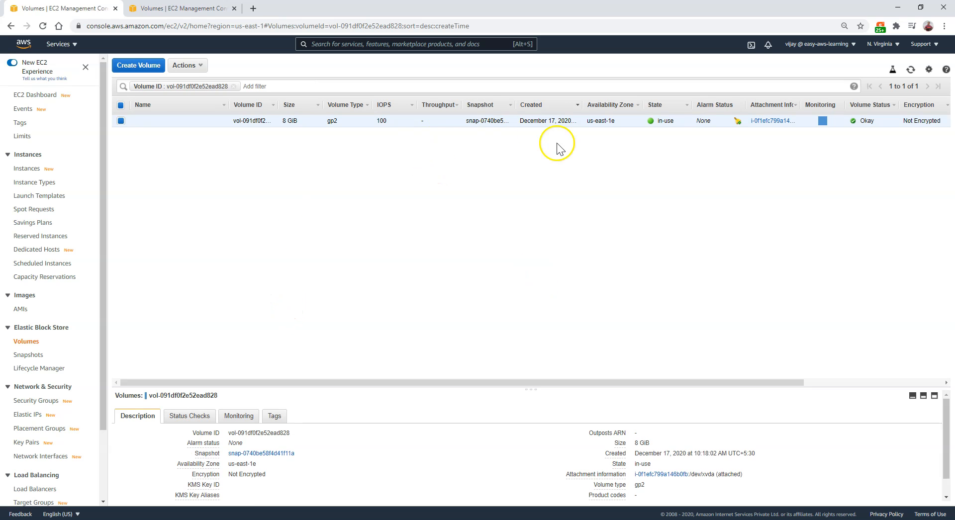
{"action": "left_click", "coordinate": [195, 65]}
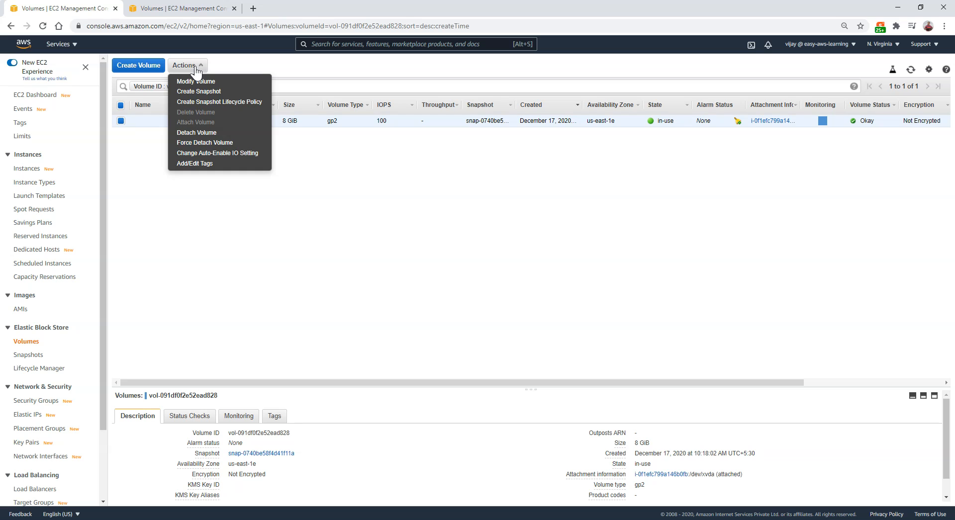
- Terminate the running t2.micro instance in the us-east-1e zone from the instances list
{"action": "left_click", "coordinate": [189, 8]}
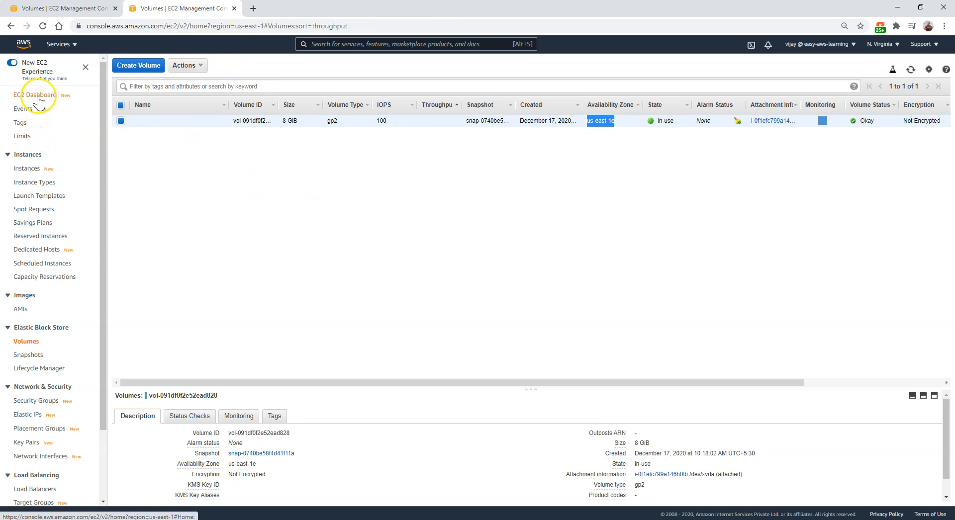
{"action": "left_click", "coordinate": [24, 171]}
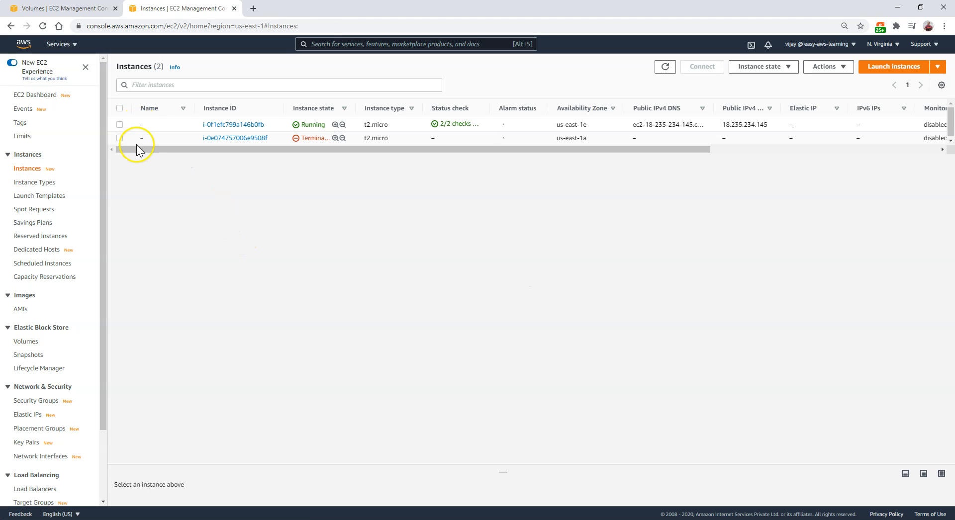
{"action": "left_click", "coordinate": [120, 125]}
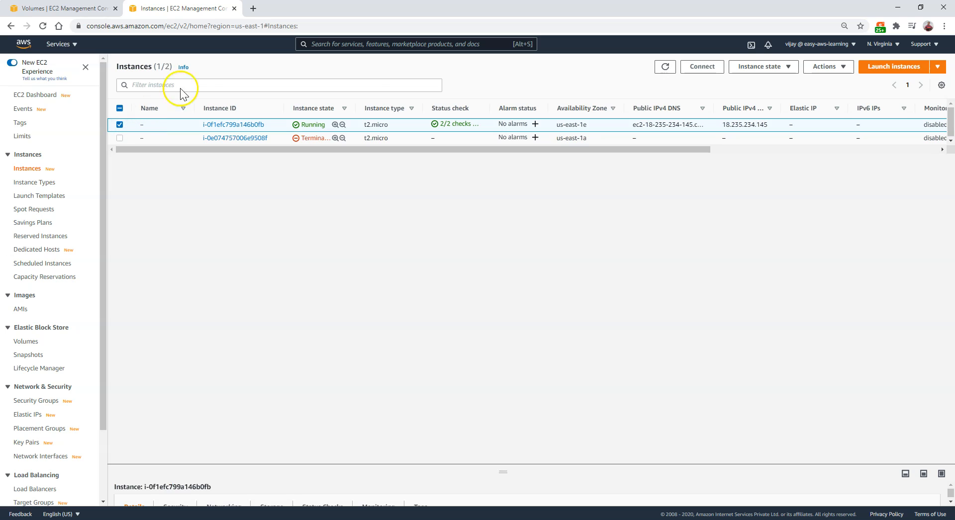
{"action": "left_click", "coordinate": [788, 69]}
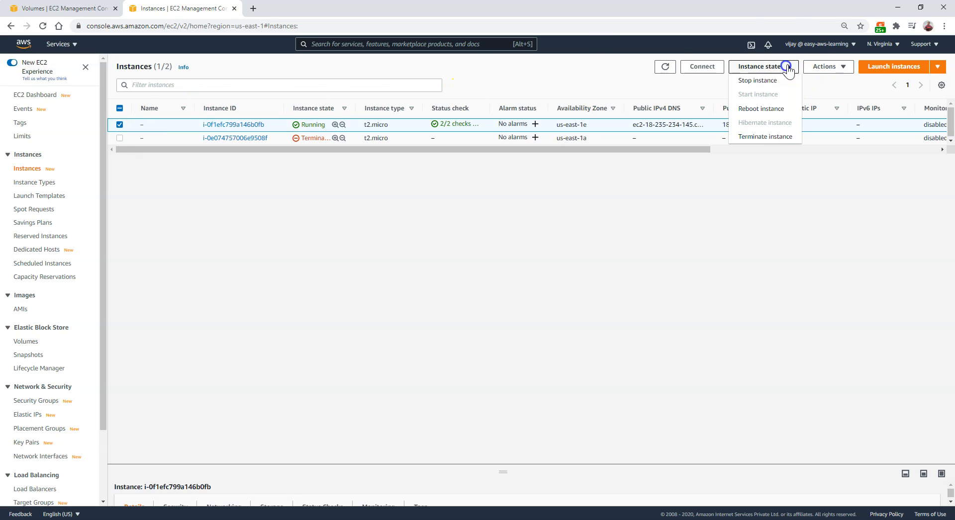
{"action": "left_click", "coordinate": [773, 142]}
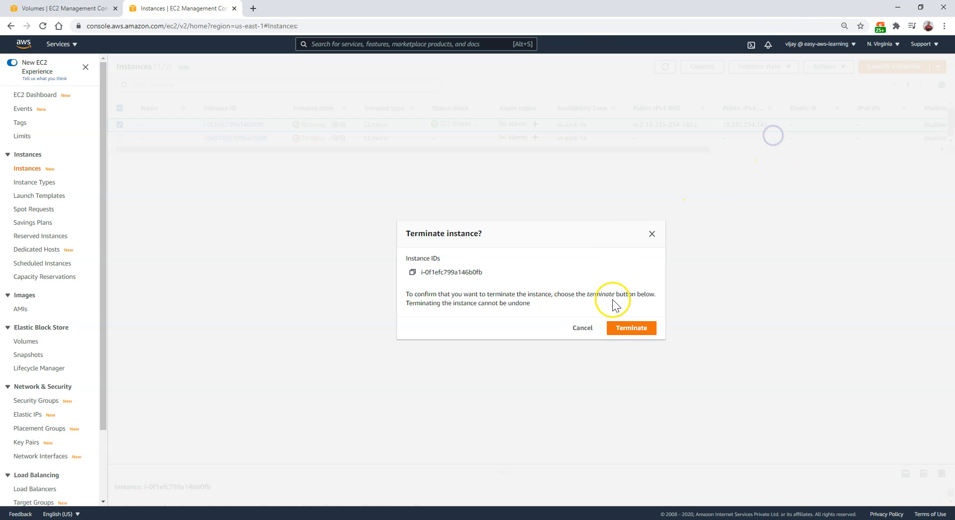
{"action": "left_click", "coordinate": [630, 326]}
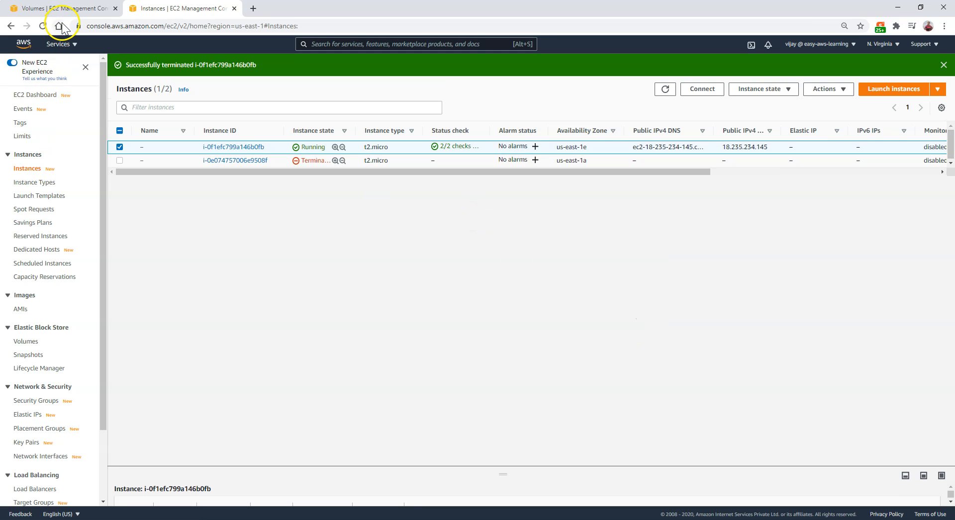
- Return to the root volume's listing and refresh it to check the volume's state after the termination
{"action": "left_click", "coordinate": [60, 9]}
{"action": "left_click", "coordinate": [235, 253]}
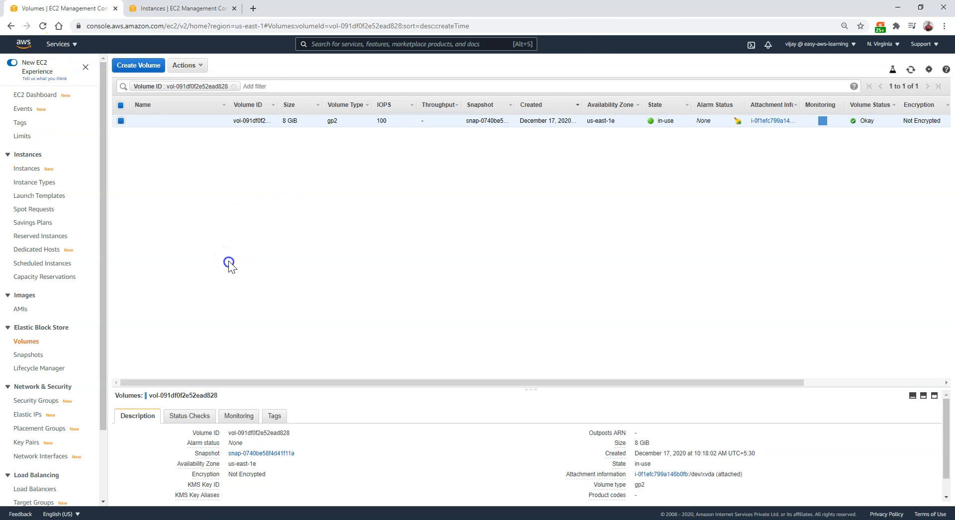
{"action": "left_click", "coordinate": [913, 71]}
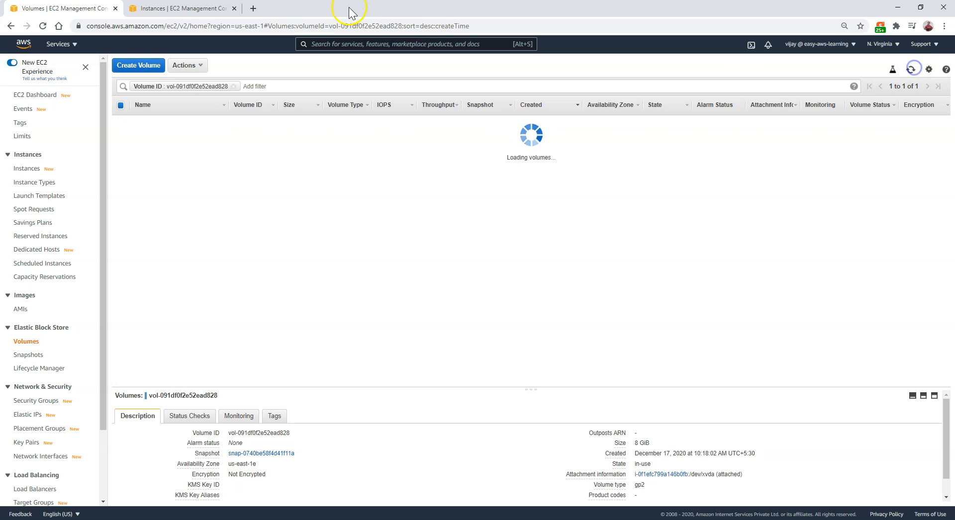
- Check the terminating instance's state on its details page, and refresh the volumes list again
{"action": "left_click", "coordinate": [209, 8]}
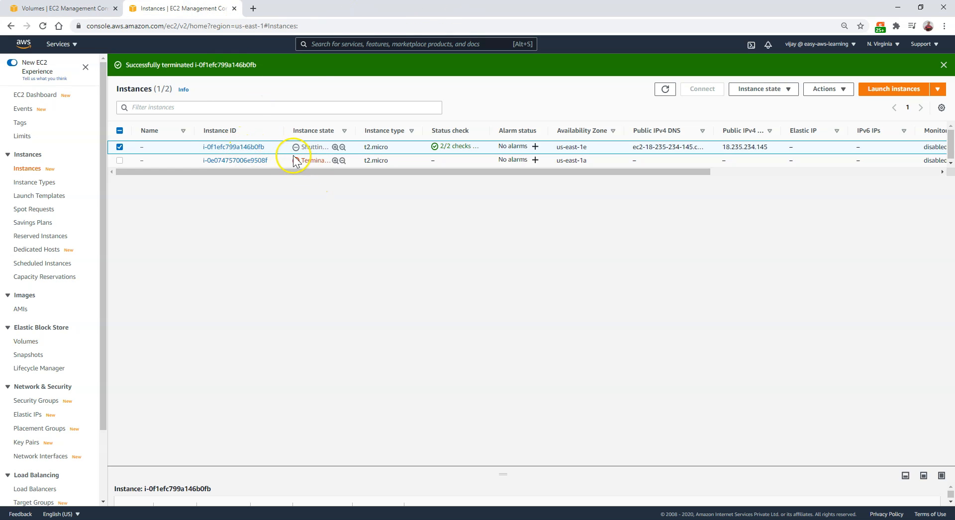
{"action": "left_click", "coordinate": [228, 147]}
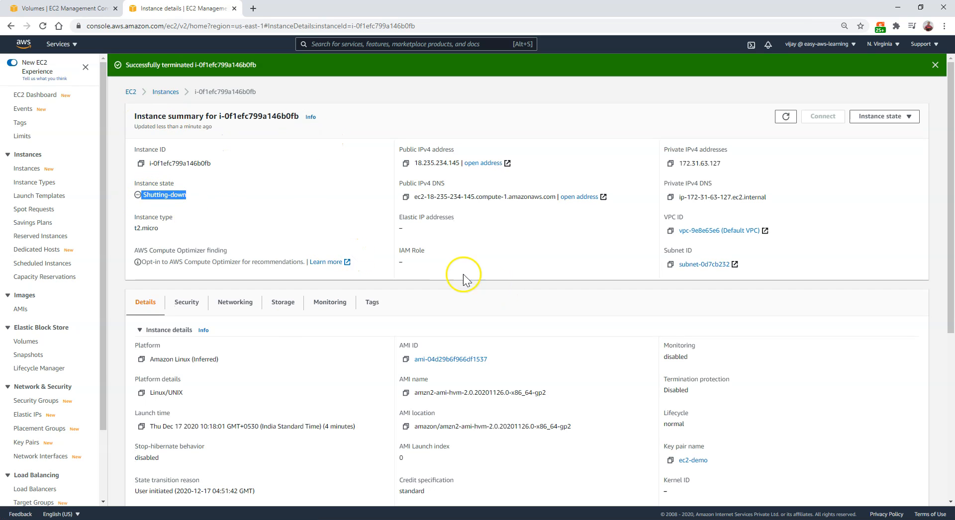
{"action": "left_click", "coordinate": [46, 8]}
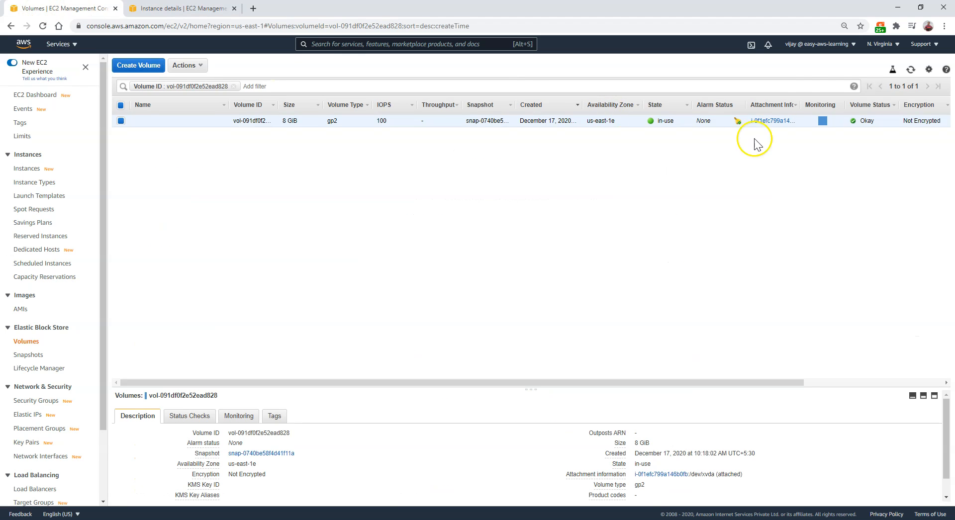
{"action": "left_click", "coordinate": [910, 71]}
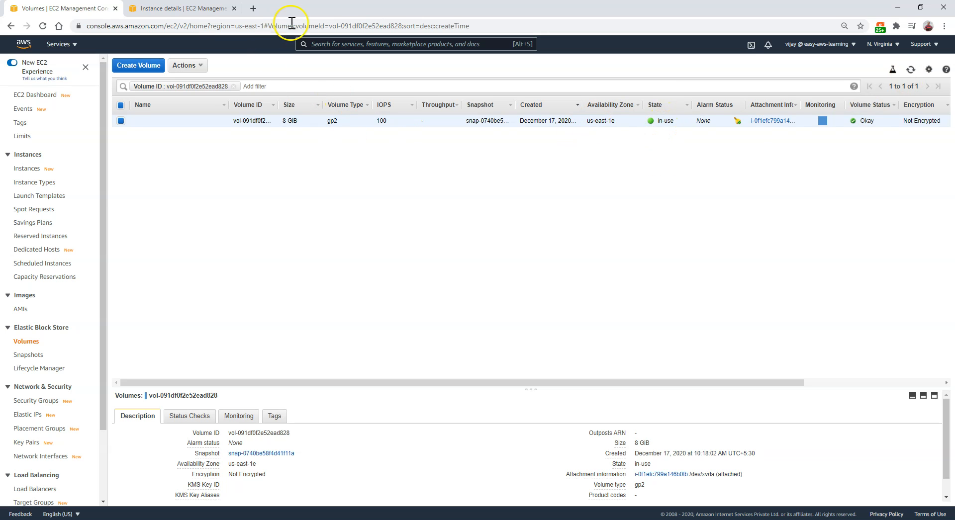
- Refresh the instance's details page repeatedly to follow its state until termination completes
{"action": "left_click", "coordinate": [182, 9]}
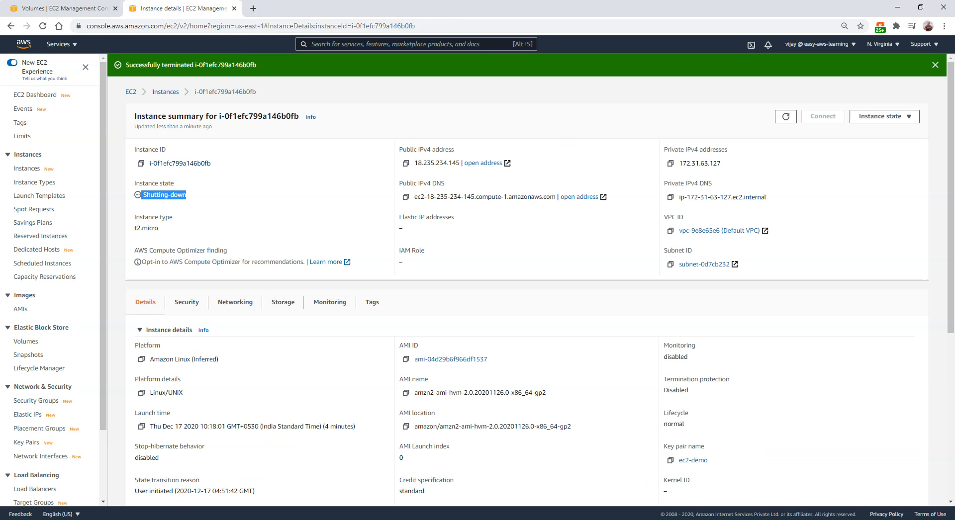
{"action": "left_click", "coordinate": [786, 117]}
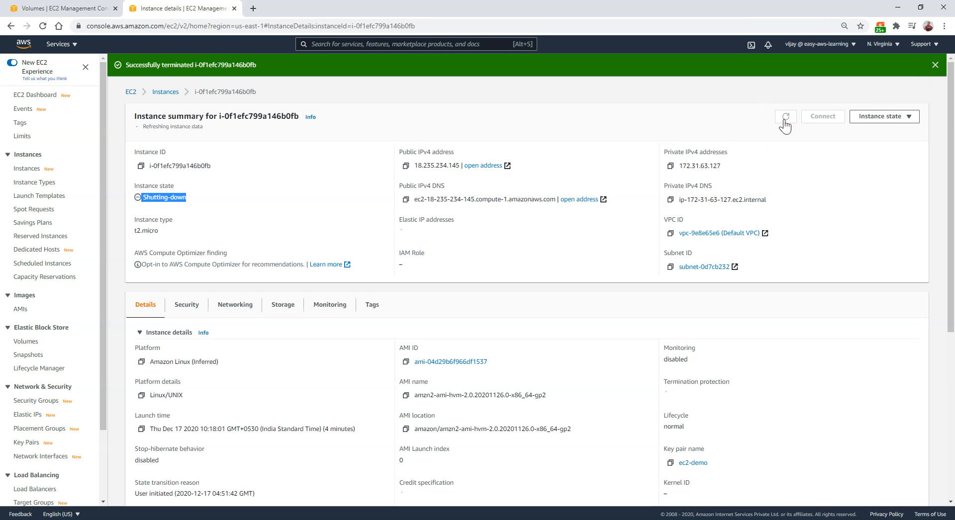
{"action": "left_click", "coordinate": [176, 196]}
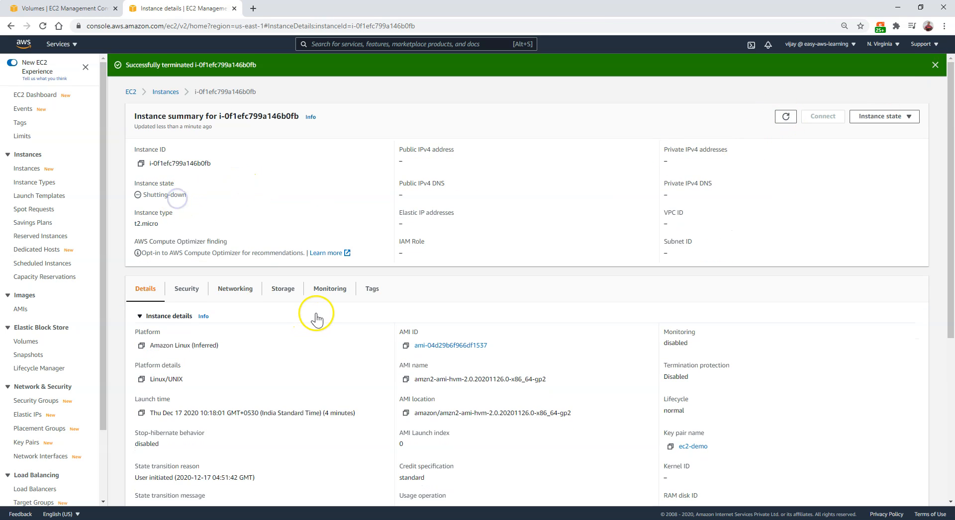
{"action": "left_click", "coordinate": [785, 117]}
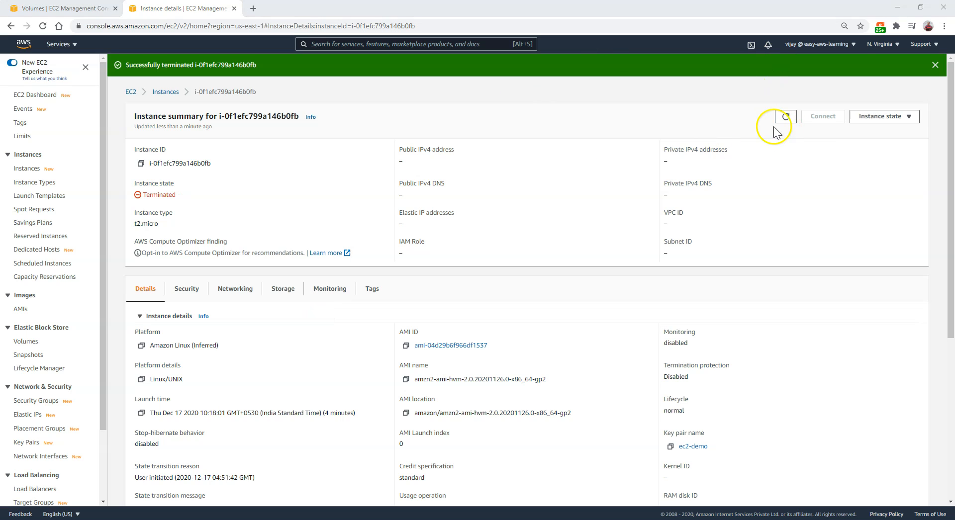
{"action": "left_click", "coordinate": [163, 195]}
{"action": "double_click", "coordinate": [162, 195]}
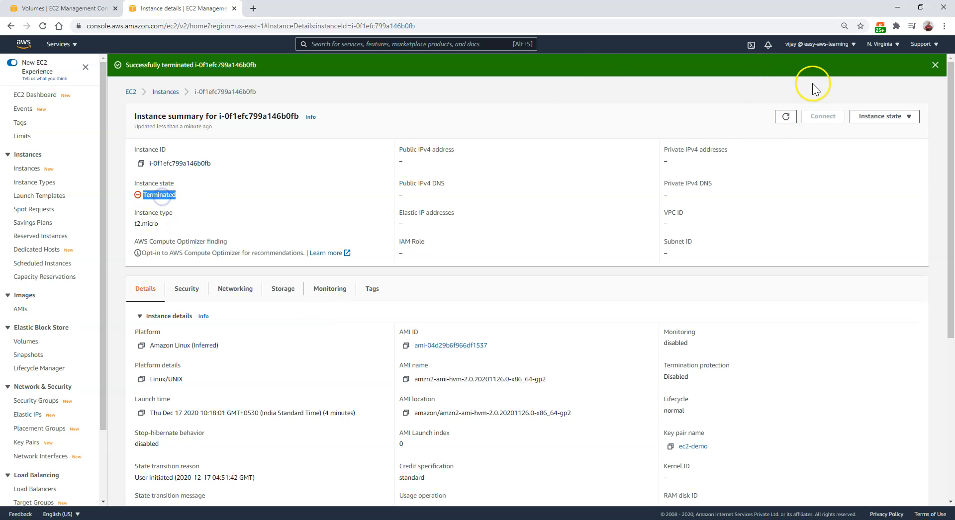
{"action": "left_click", "coordinate": [785, 117]}
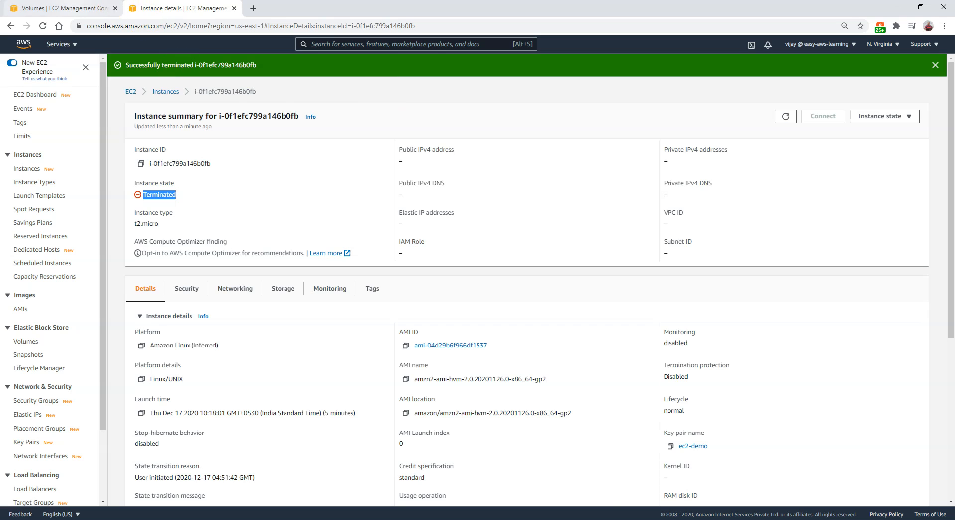
- Reload the volumes list to check whether the root volume was deleted along with the instance
{"action": "left_click", "coordinate": [89, 8]}
{"action": "left_click", "coordinate": [739, 131]}
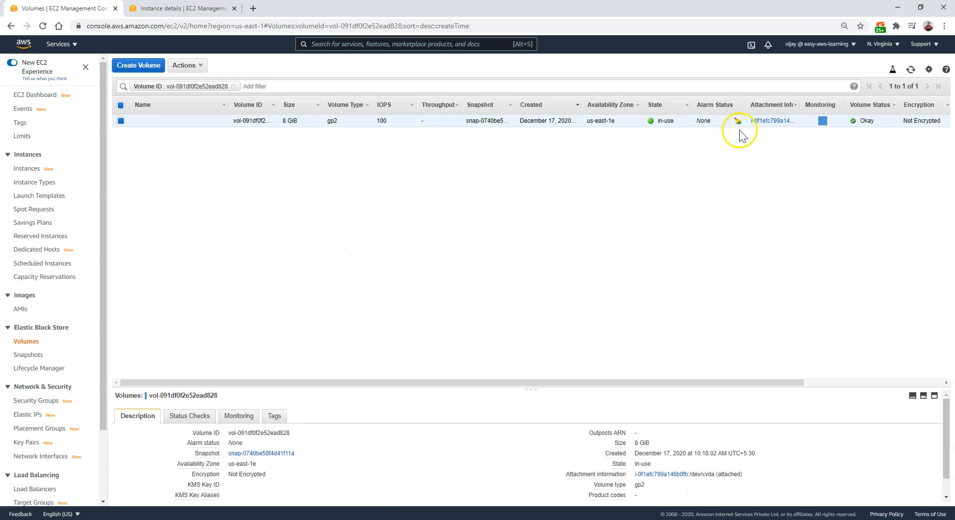
{"action": "left_click", "coordinate": [909, 71]}
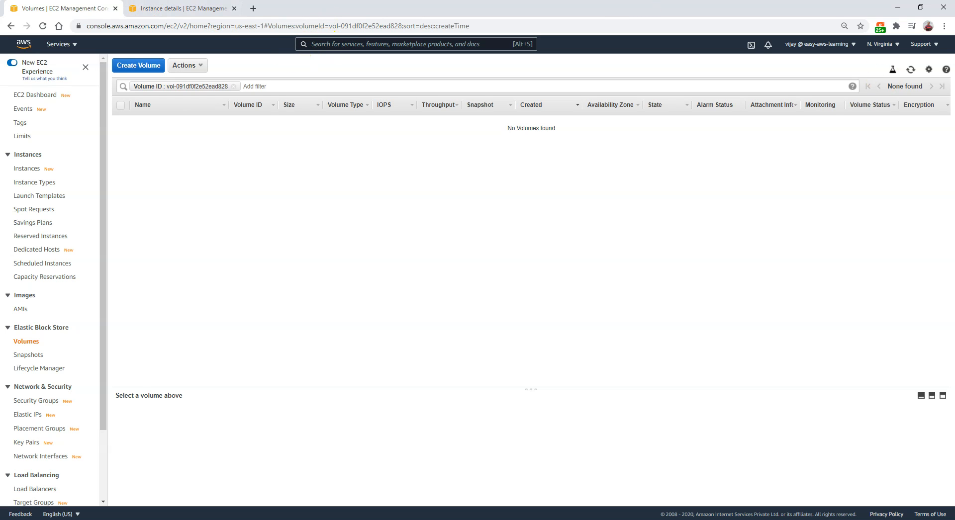
- Close the volumes browser tab and start launching a new instance from the EC2 dashboard
{"action": "left_click", "coordinate": [144, 8]}
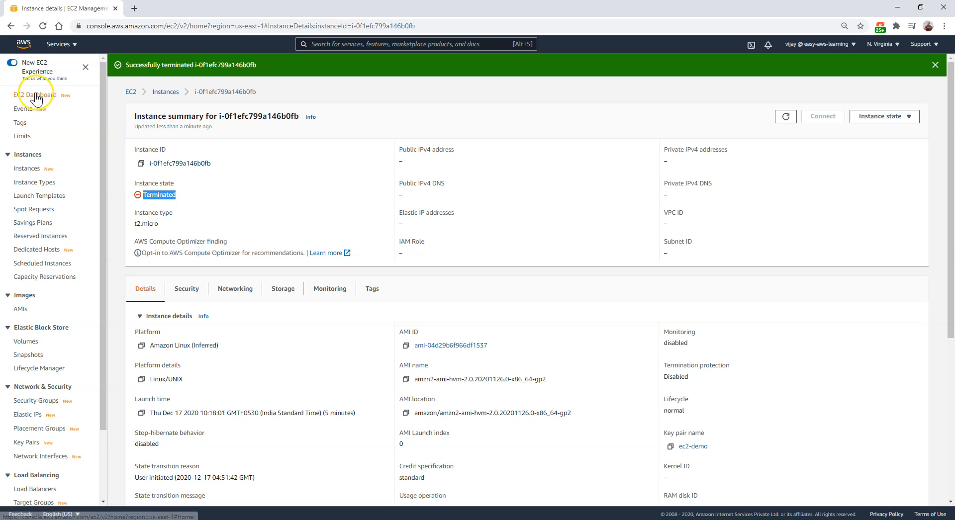
{"action": "left_click", "coordinate": [36, 94]}
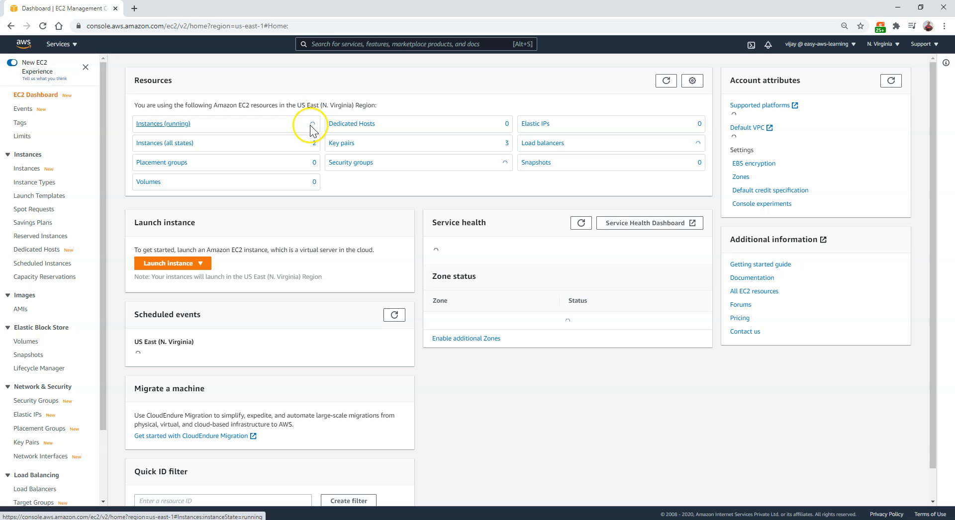
{"action": "left_click", "coordinate": [183, 264]}
{"action": "left_click", "coordinate": [191, 278]}
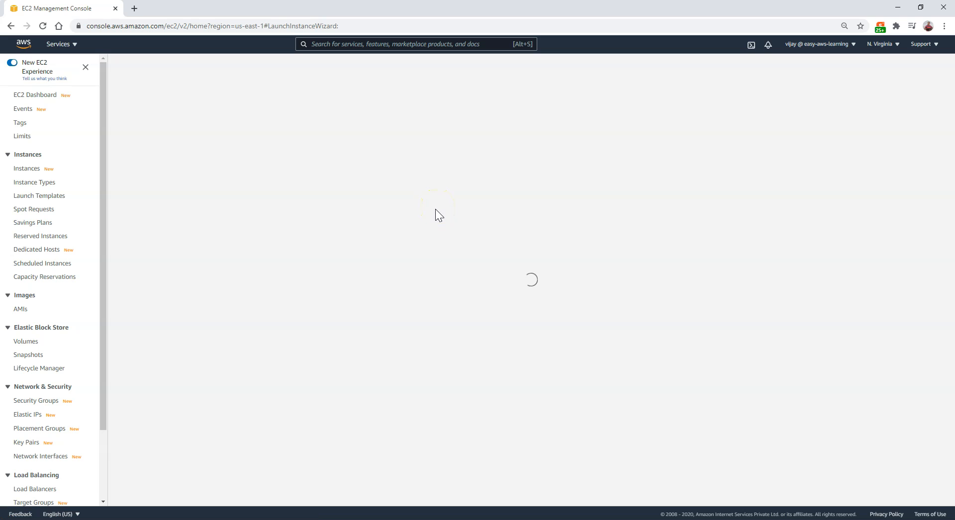
- Choose an AMI and proceed to the storage configuration, keeping the t2.micro type and default instance details
{"action": "left_click", "coordinate": [896, 164]}
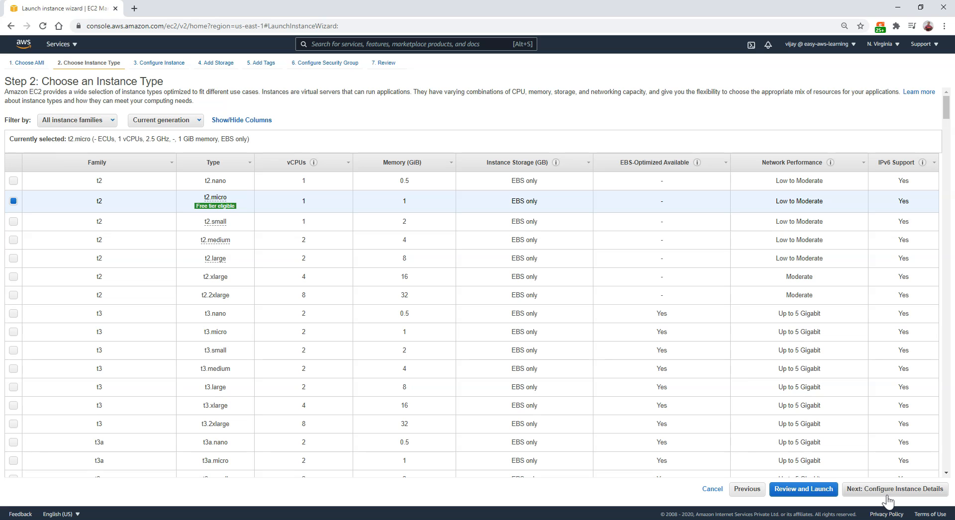
{"action": "left_click", "coordinate": [904, 489]}
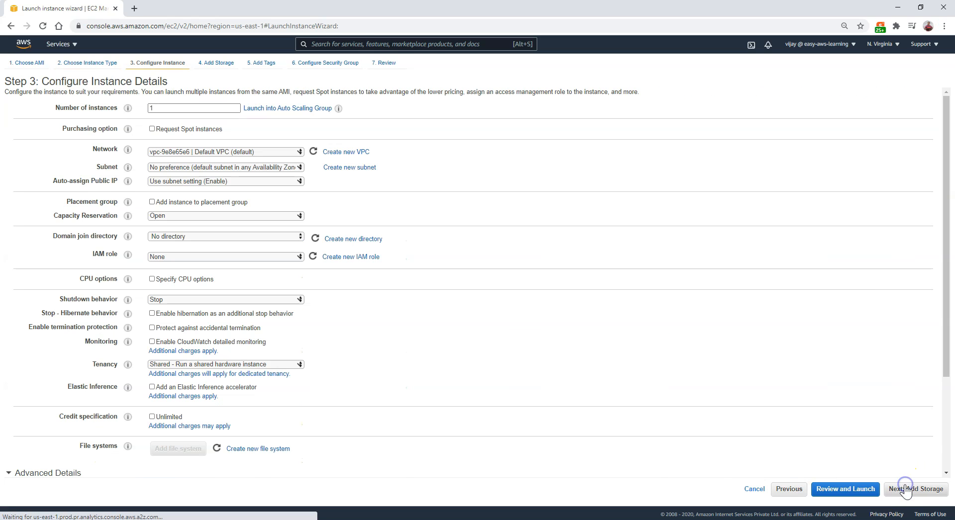
{"action": "left_click", "coordinate": [905, 490]}
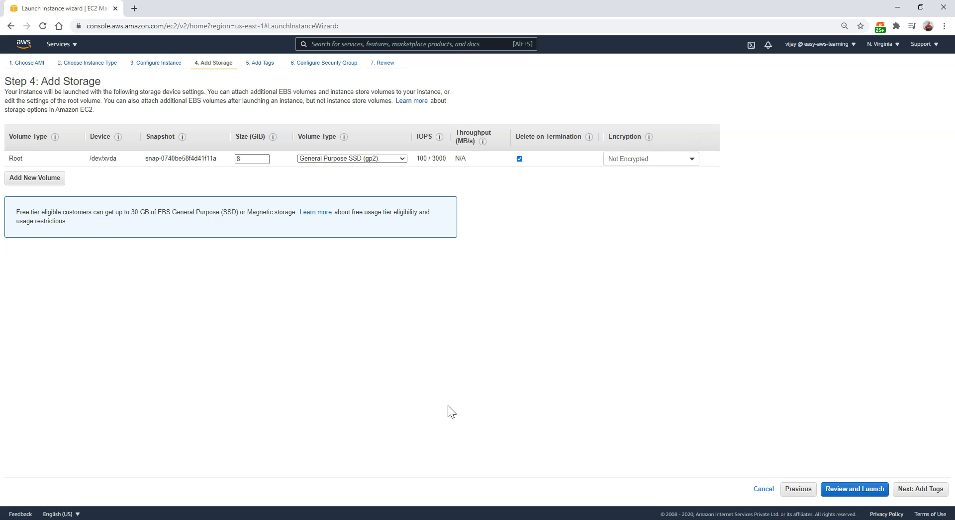
- Examine the root volume's device name and the volume types it can use
{"action": "left_click_drag", "start_coordinate": [12, 158], "coordinate": [62, 162]}
{"action": "left_click", "coordinate": [103, 158]}
{"action": "left_click", "coordinate": [366, 160]}
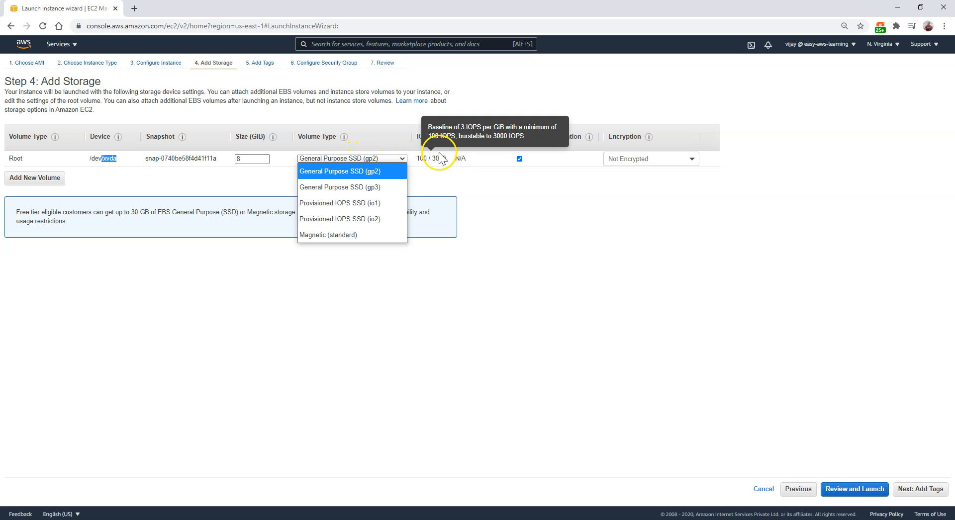
{"action": "left_click", "coordinate": [558, 195]}
- Add a new EBS volume on /dev/sdb and set its volume type to Provisioned IOPS SSD (io1)
{"action": "left_click", "coordinate": [30, 179]}
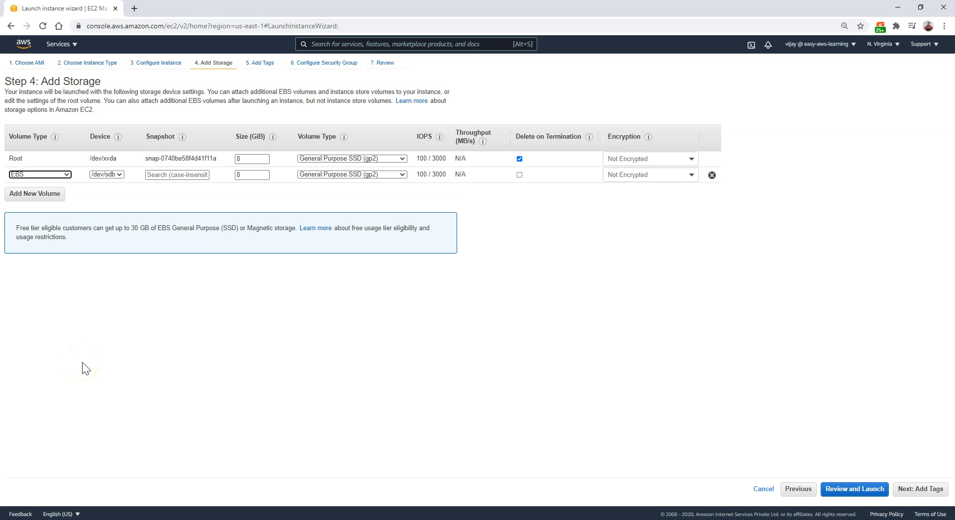
{"action": "key", "text": "alt"}
{"action": "left_click", "coordinate": [362, 177]}
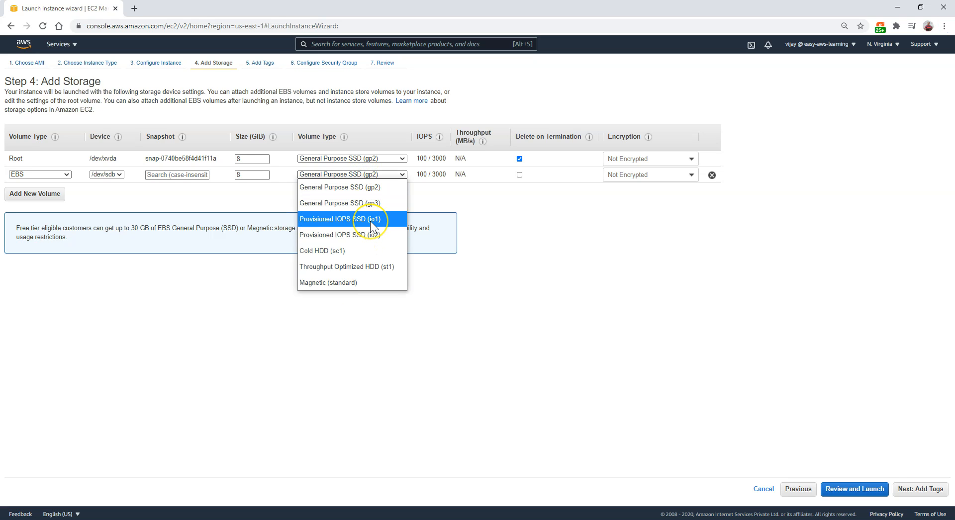
{"action": "left_click", "coordinate": [370, 221]}
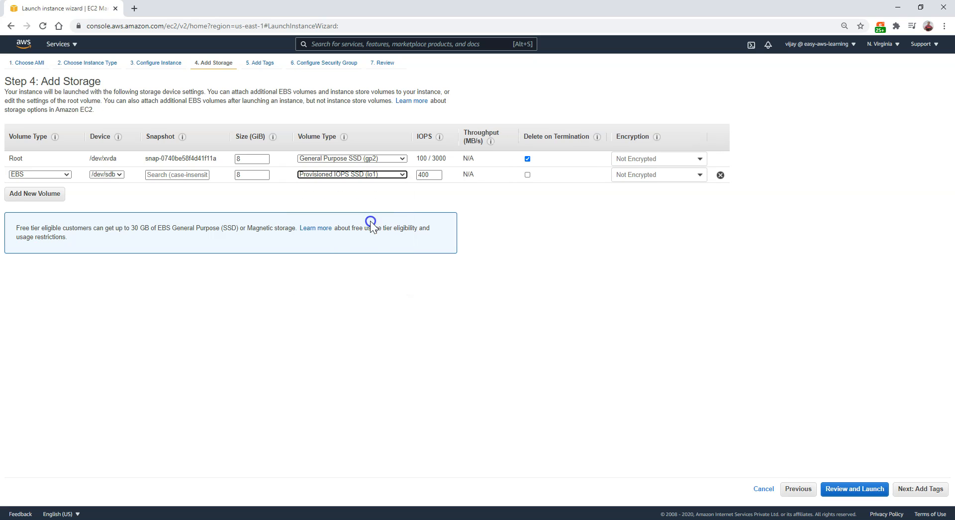
- Add another EBS volume on /dev/sdc and set its volume type to Cold HDD (sc1)
{"action": "left_click", "coordinate": [18, 196]}
{"action": "left_click", "coordinate": [17, 195]}
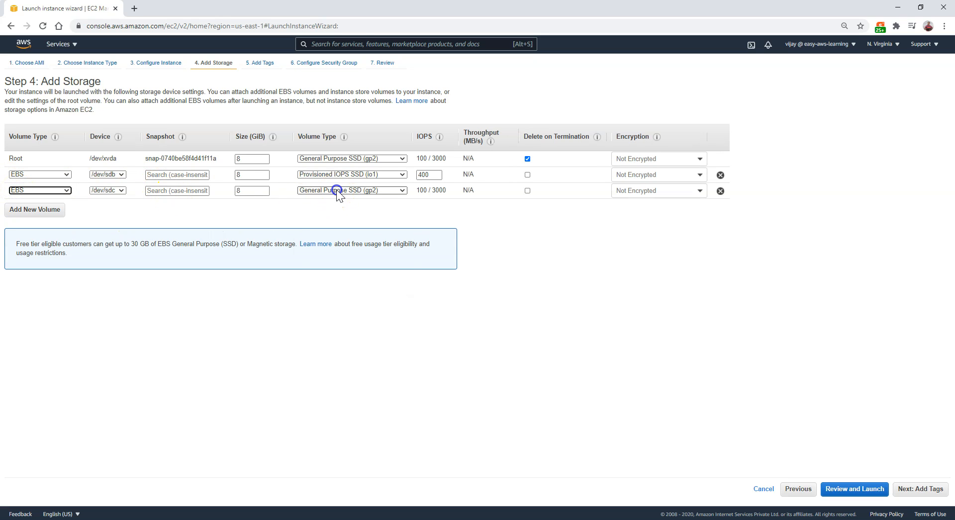
{"action": "left_click", "coordinate": [337, 191]}
{"action": "left_click", "coordinate": [356, 267]}
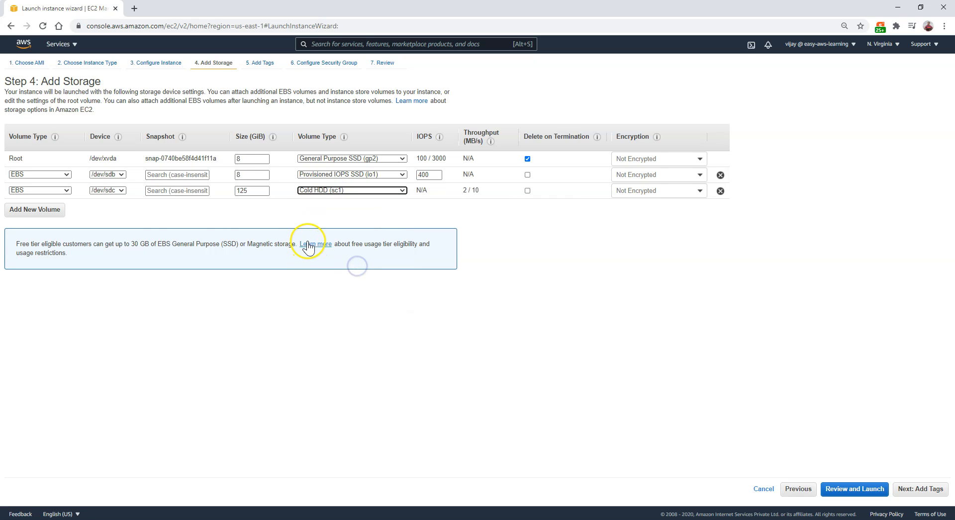
- Add a third EBS volume on /dev/sdd and set its volume type to Magnetic (standard)
{"action": "left_click", "coordinate": [34, 209]}
{"action": "left_click", "coordinate": [359, 207]}
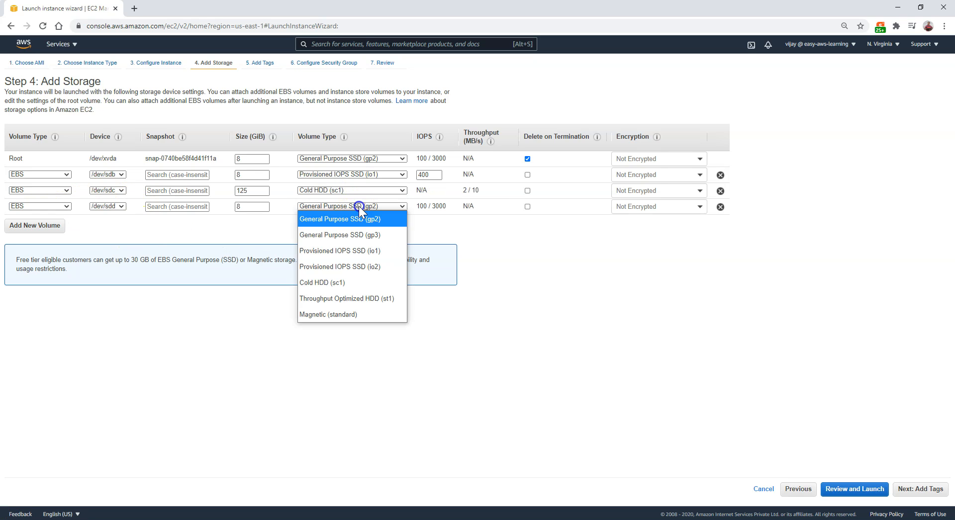
{"action": "left_click", "coordinate": [356, 314]}
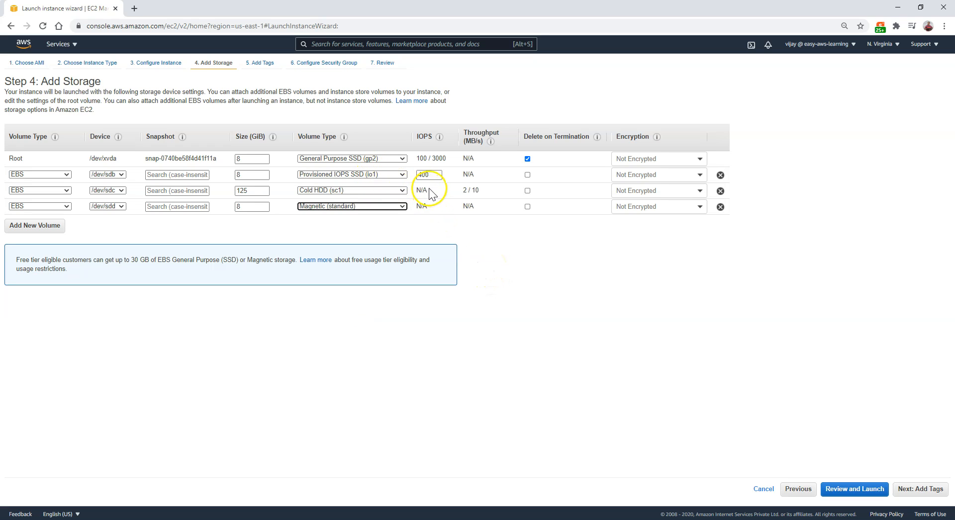
- Change the volume type of the /dev/sdb volume to Throughput Optimized HDD (st1)
{"action": "left_click_drag", "start_coordinate": [437, 174], "coordinate": [413, 173]}
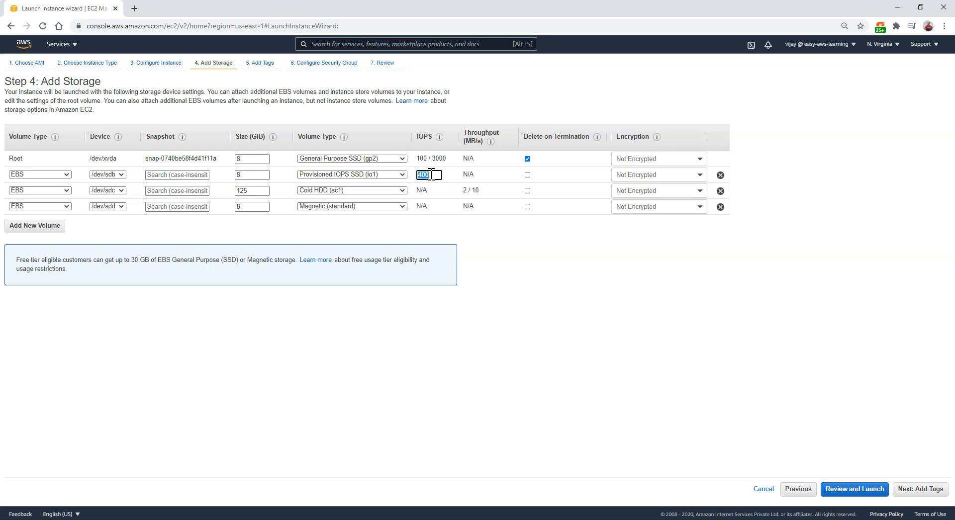
{"action": "left_click", "coordinate": [400, 175]}
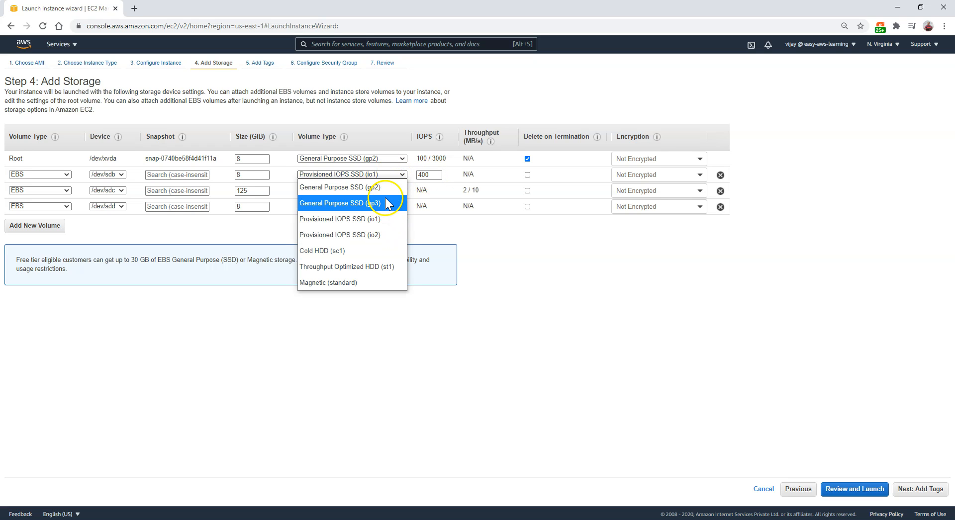
{"action": "left_click", "coordinate": [396, 267]}
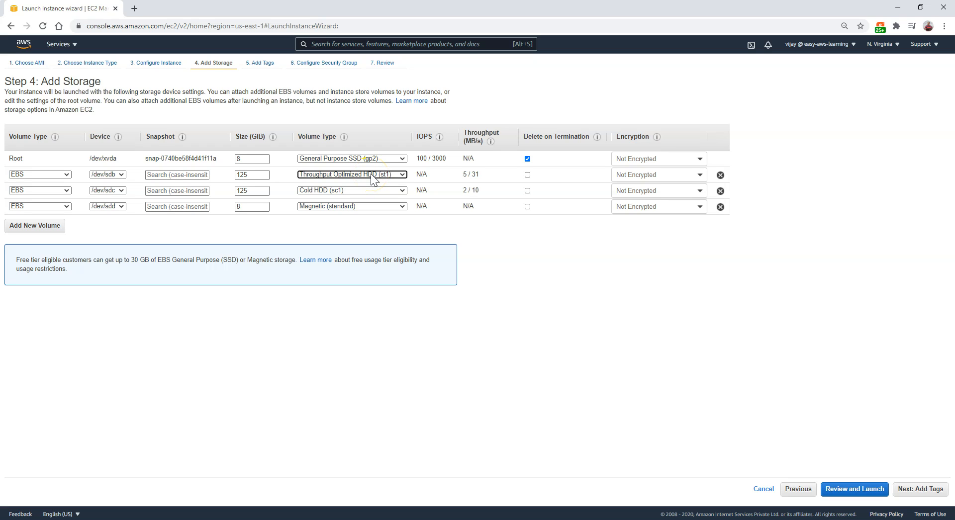
{"action": "left_click", "coordinate": [528, 259]}
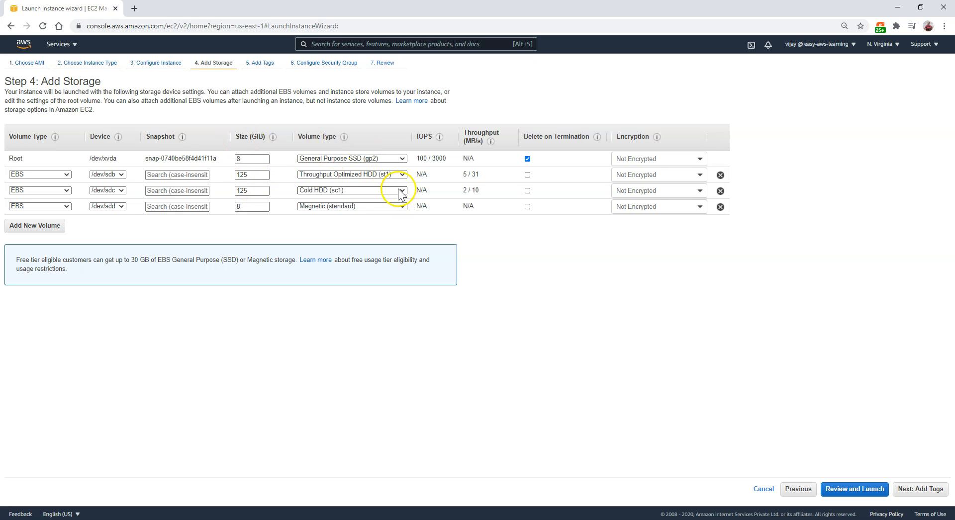
- Check the throughput column and the encryption key options for the /dev/sdb volume, leaving it unencrypted
{"action": "mouse_move", "coordinate": [486, 164]}
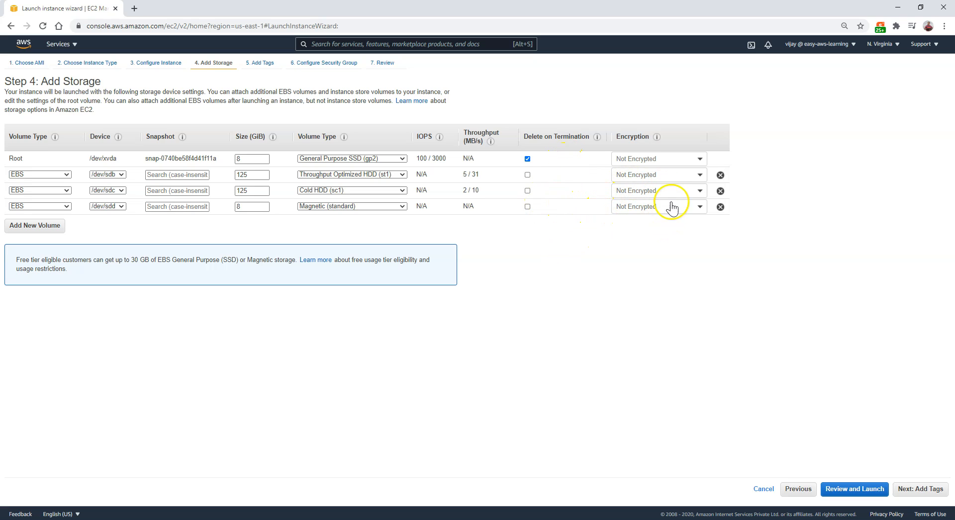
{"action": "left_click", "coordinate": [680, 173]}
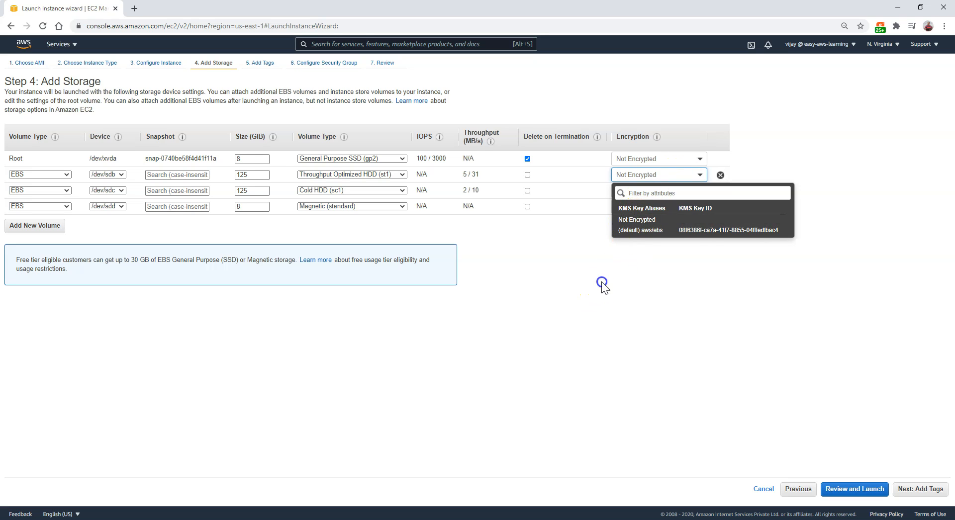
{"action": "left_click", "coordinate": [601, 282]}
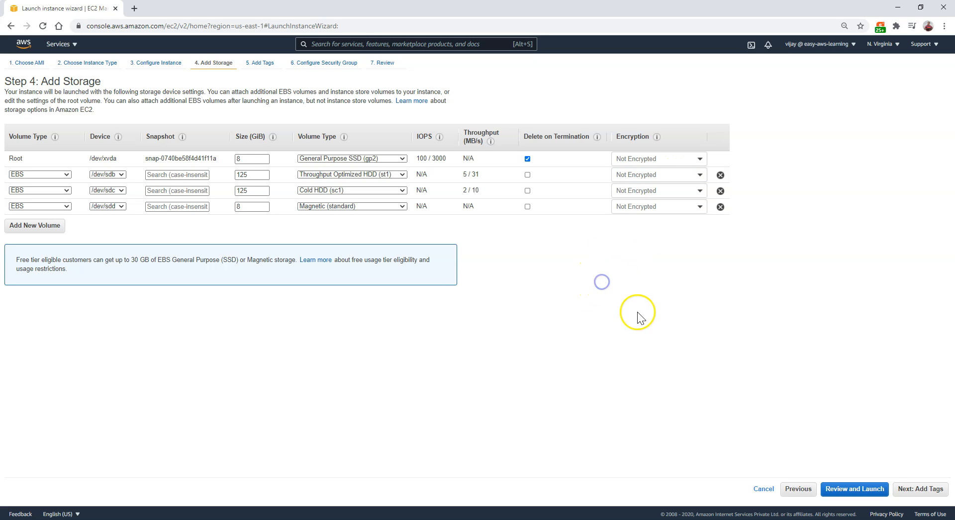
- Proceed past the tags without adding any and assign the existing default VPC security group
{"action": "left_click", "coordinate": [919, 486]}
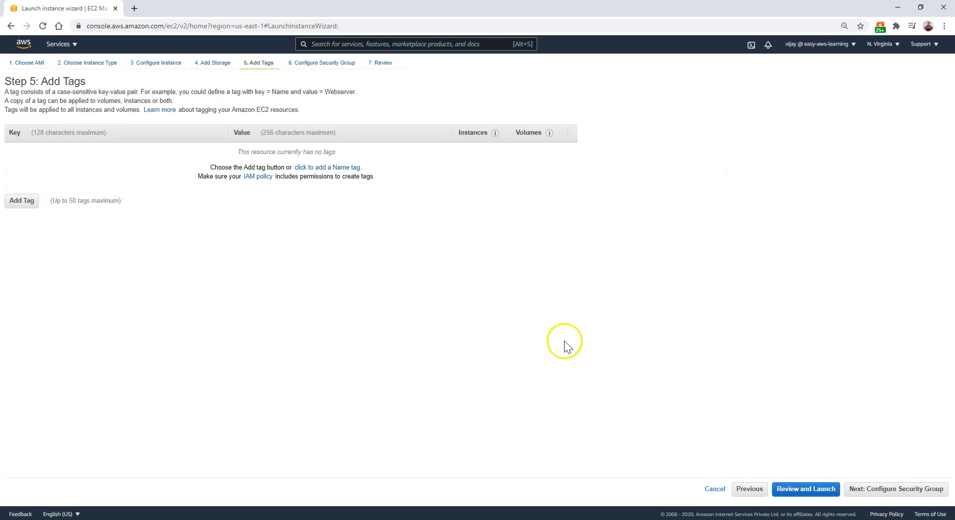
{"action": "left_click", "coordinate": [887, 493]}
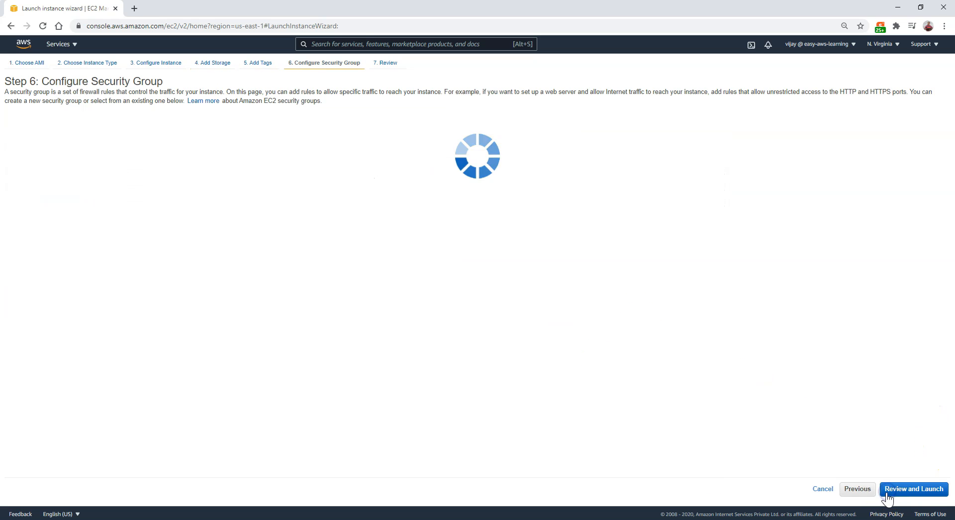
{"action": "left_click", "coordinate": [220, 126]}
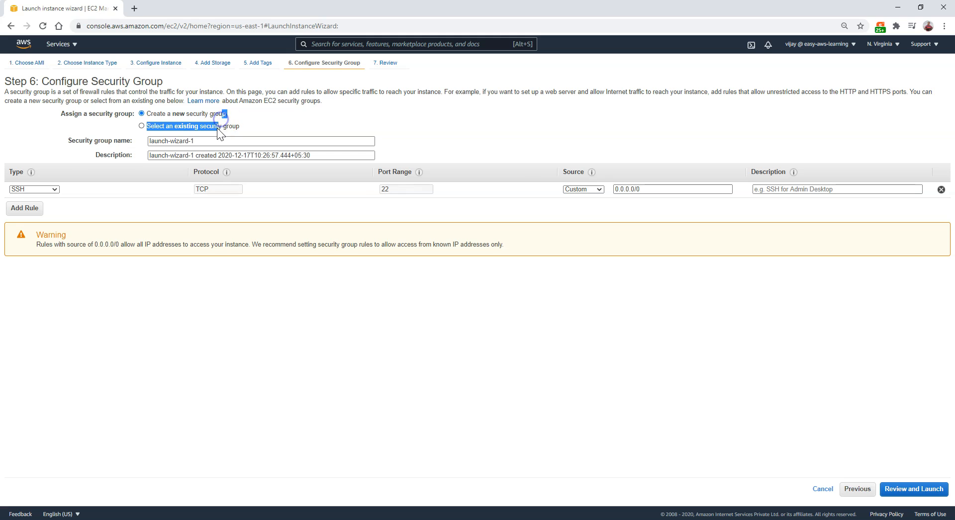
{"action": "left_click", "coordinate": [46, 187]}
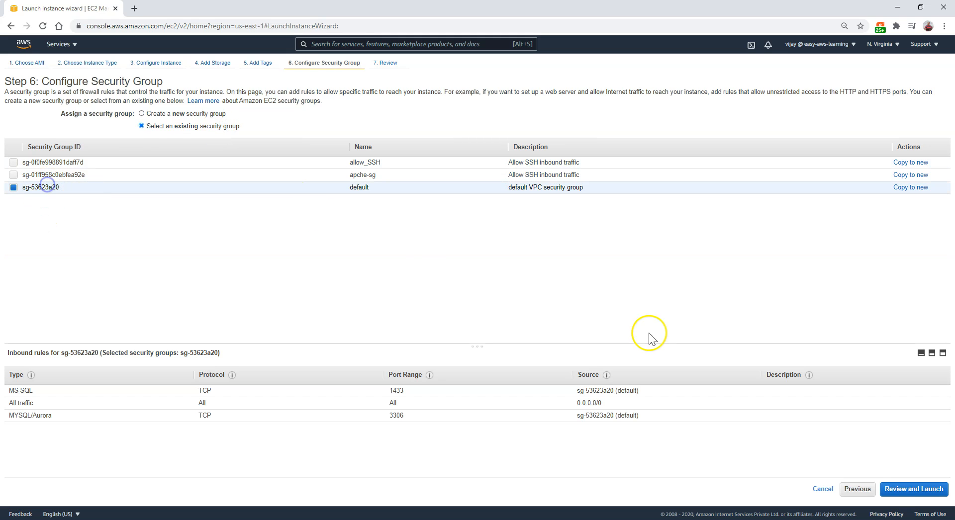
- Review and launch the instance with the existing ec2-demo key pair, acknowledging access to its private key file
{"action": "left_click", "coordinate": [897, 489]}
{"action": "left_click", "coordinate": [937, 492]}
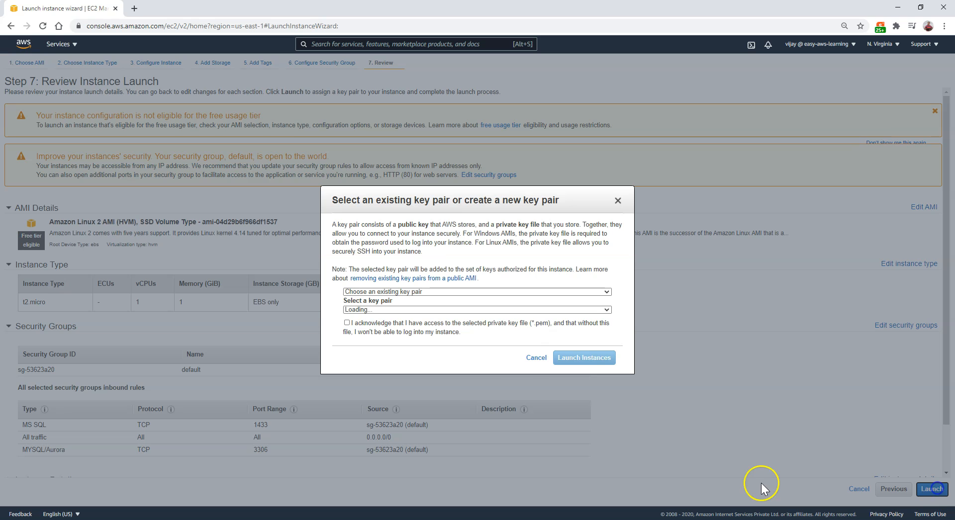
{"action": "left_click", "coordinate": [358, 323]}
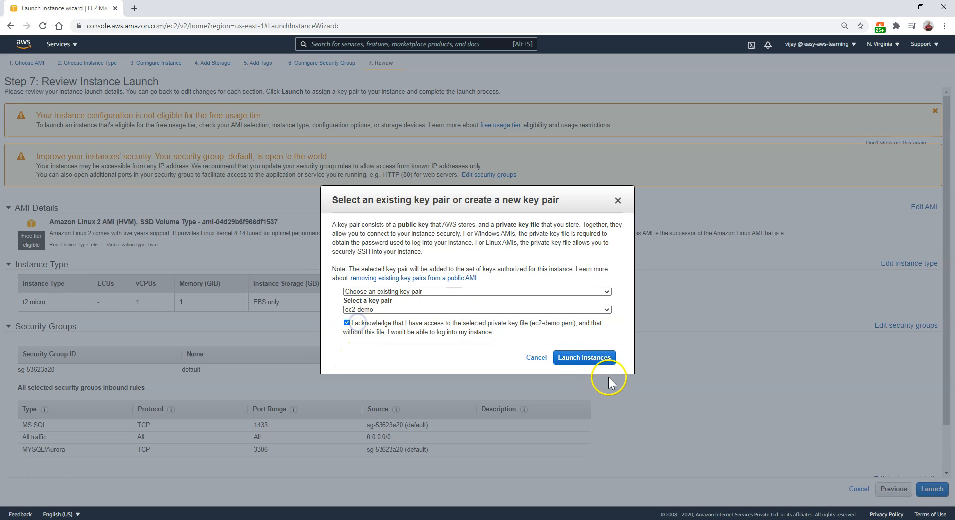
{"action": "left_click", "coordinate": [604, 361]}
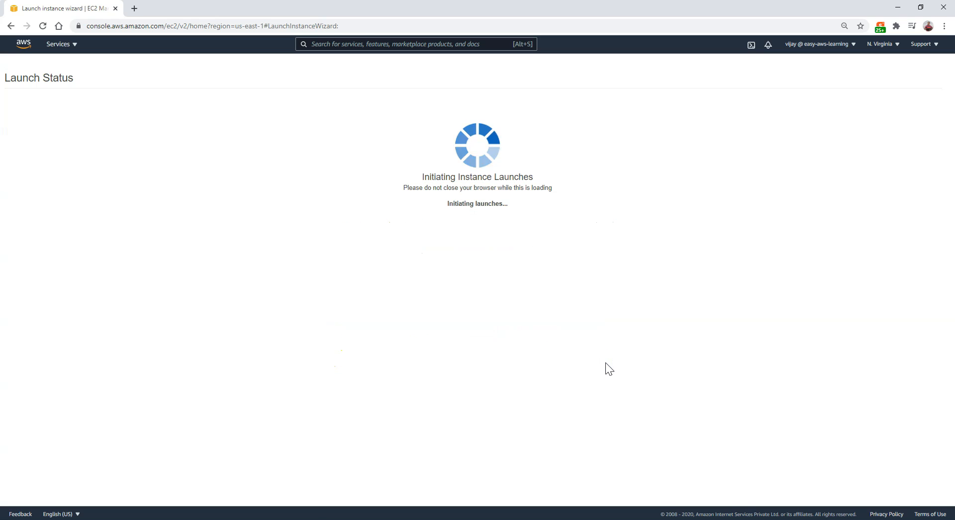
- Open the newly launched instance's details and inspect its root device and attached block devices
{"action": "left_click", "coordinate": [215, 127]}
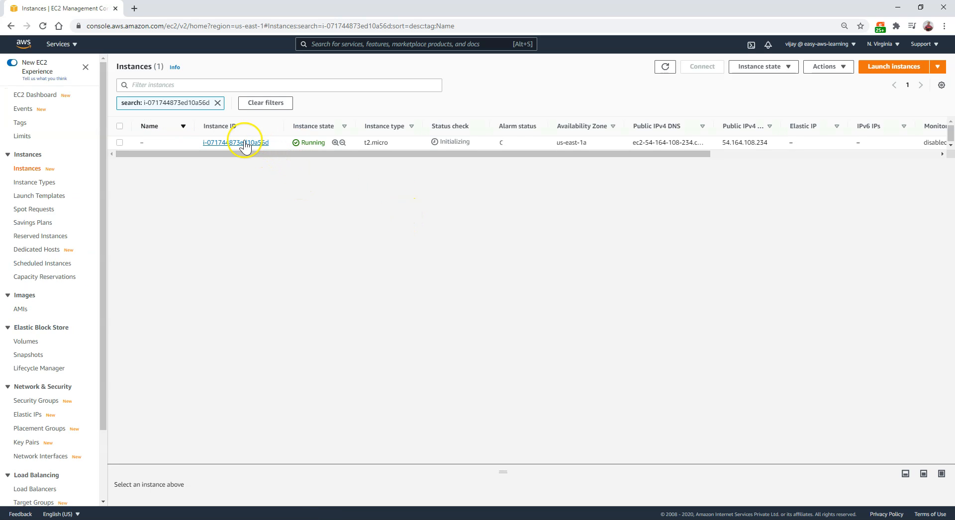
{"action": "left_click", "coordinate": [245, 142]}
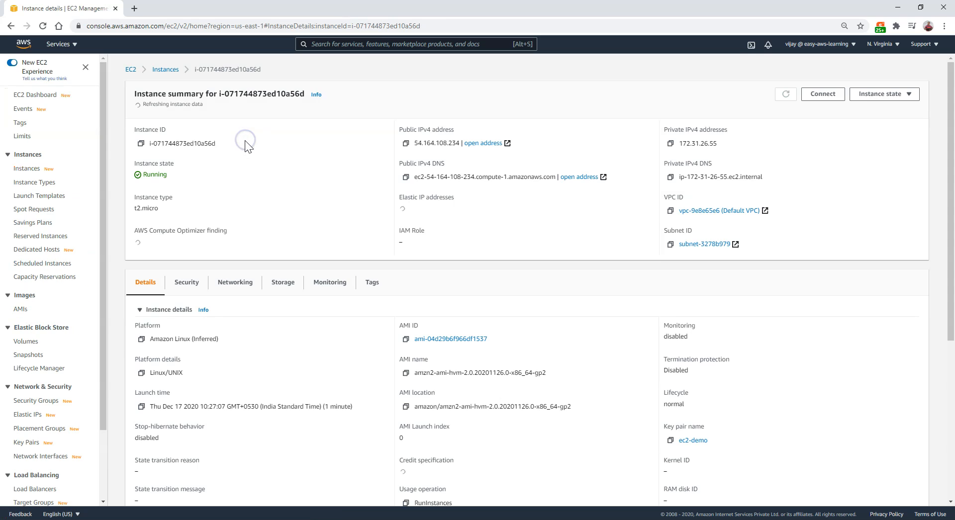
{"action": "left_click", "coordinate": [282, 282]}
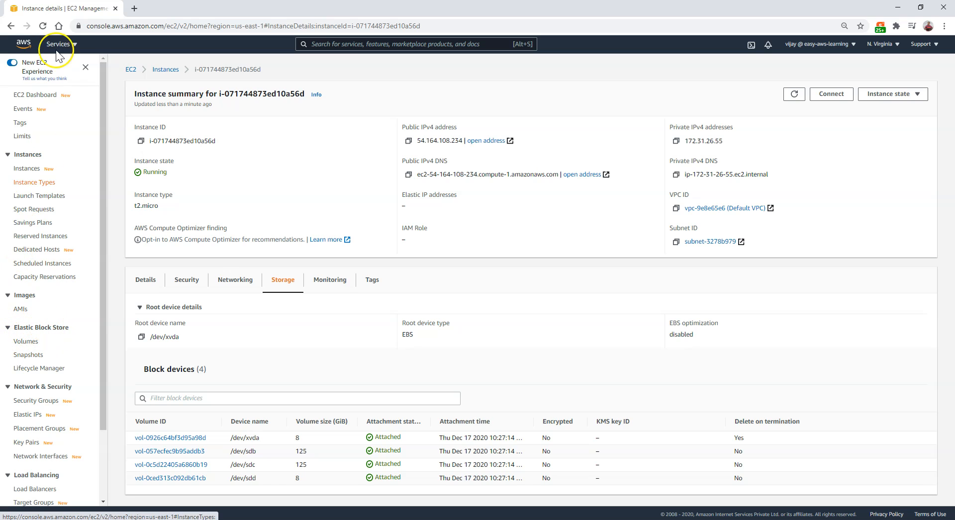
- View the list of EBS volumes and compare the gp2 volume's attributes with those of the standard volume
{"action": "left_click", "coordinate": [30, 343]}
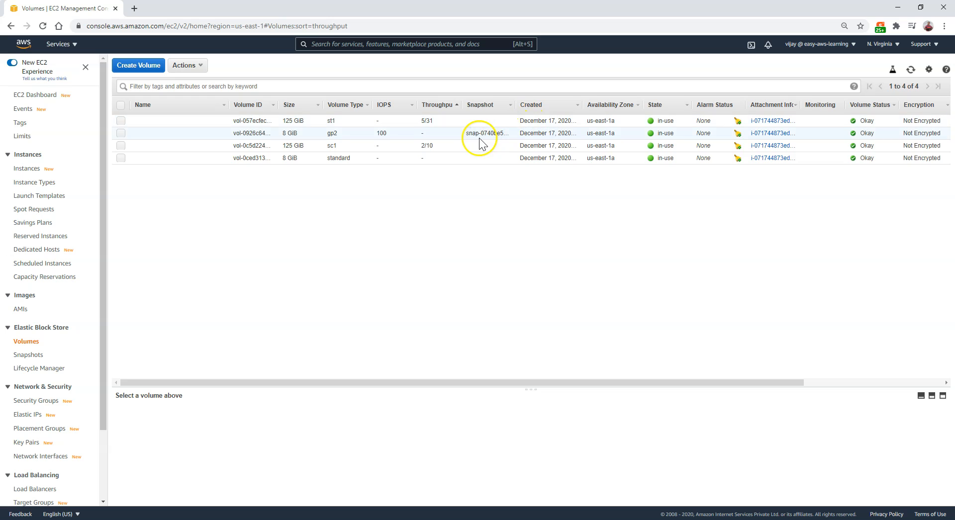
{"action": "left_click_drag", "start_coordinate": [380, 134], "coordinate": [572, 132]}
{"action": "left_click", "coordinate": [287, 134]}
{"action": "left_click", "coordinate": [335, 158]}
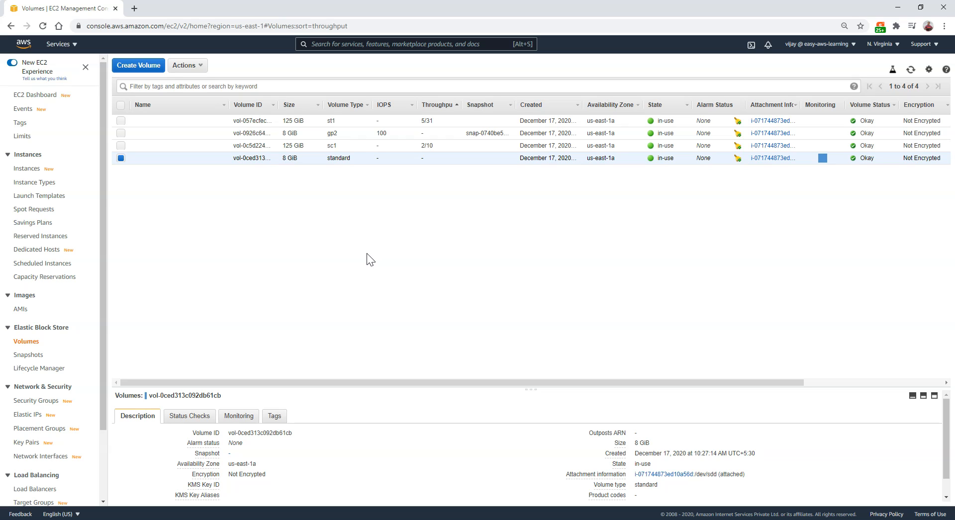
- Select only the st1 volume and submit a modification setting its size to 200 GiB
{"action": "left_click", "coordinate": [120, 120]}
{"action": "left_click", "coordinate": [121, 157]}
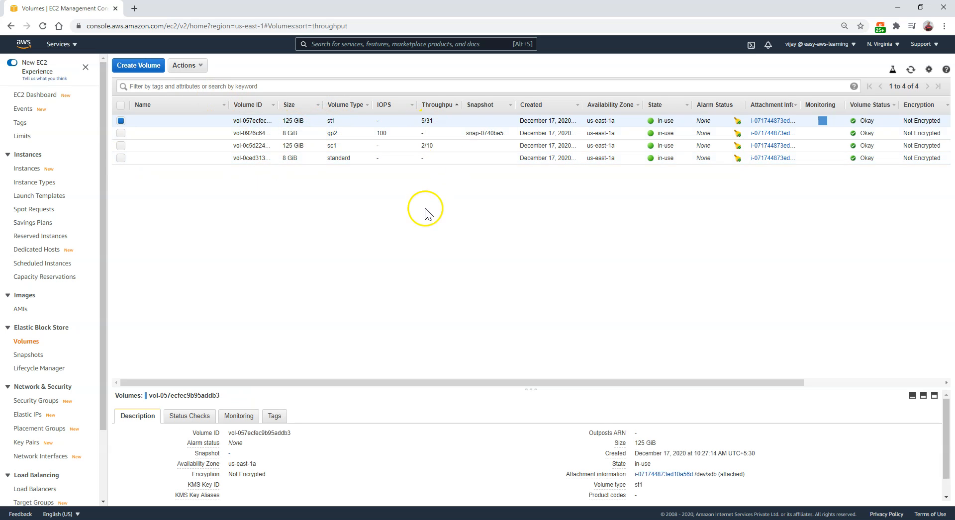
{"action": "left_click_drag", "start_coordinate": [289, 121], "coordinate": [604, 117]}
{"action": "left_click", "coordinate": [187, 66]}
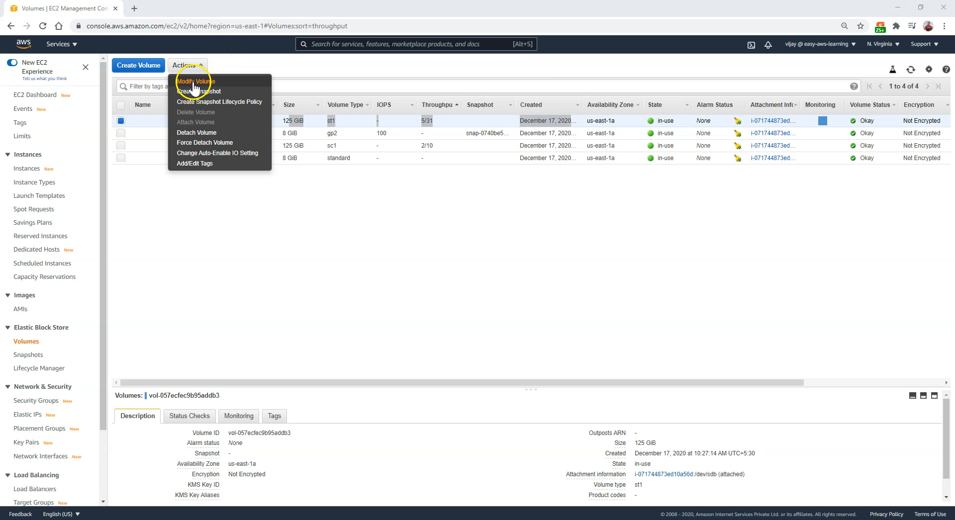
{"action": "left_click", "coordinate": [196, 82]}
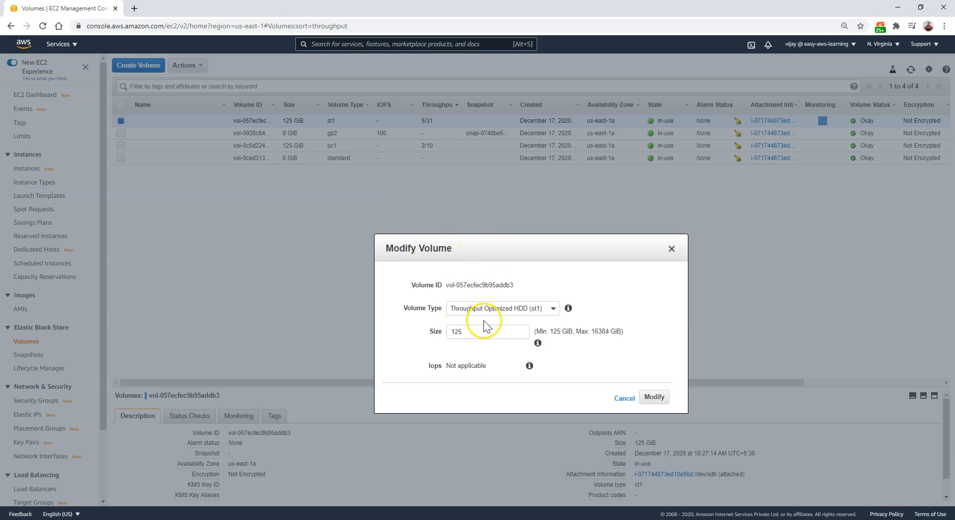
{"action": "double_click", "coordinate": [460, 331]}
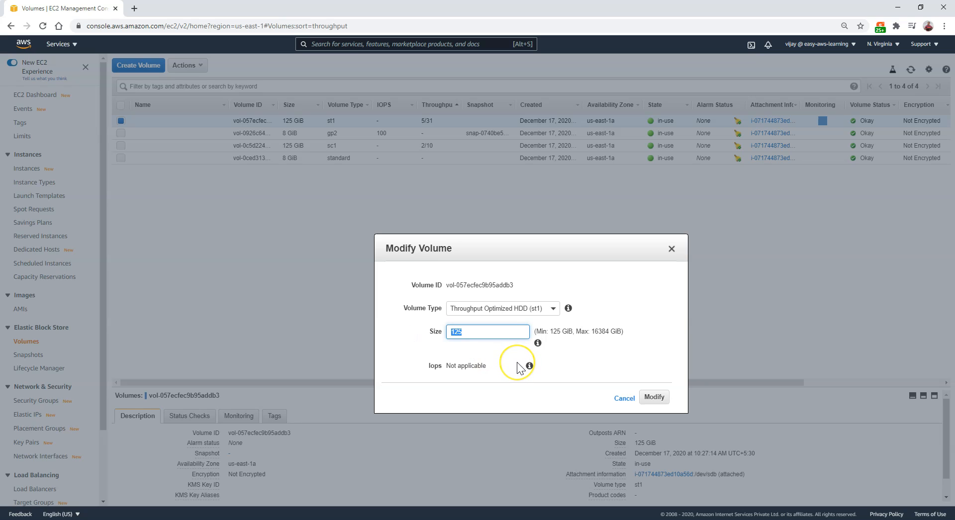
{"action": "type", "text": "200"}
{"action": "left_click", "coordinate": [651, 397]}
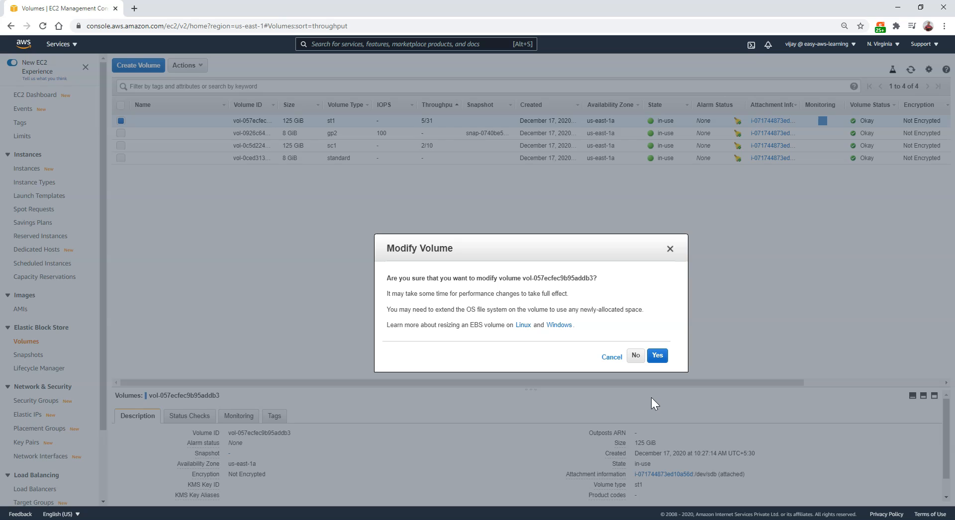
- Read the modification notes on performance and file system extension, and look at the Linux volume resizing documentation
{"action": "left_click_drag", "start_coordinate": [404, 293], "coordinate": [561, 294]}
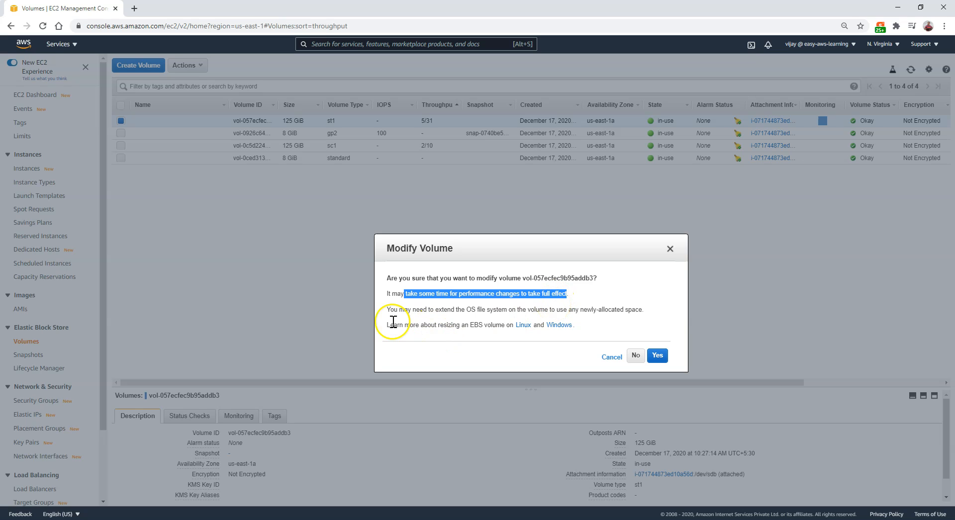
{"action": "left_click_drag", "start_coordinate": [408, 309], "coordinate": [623, 307]}
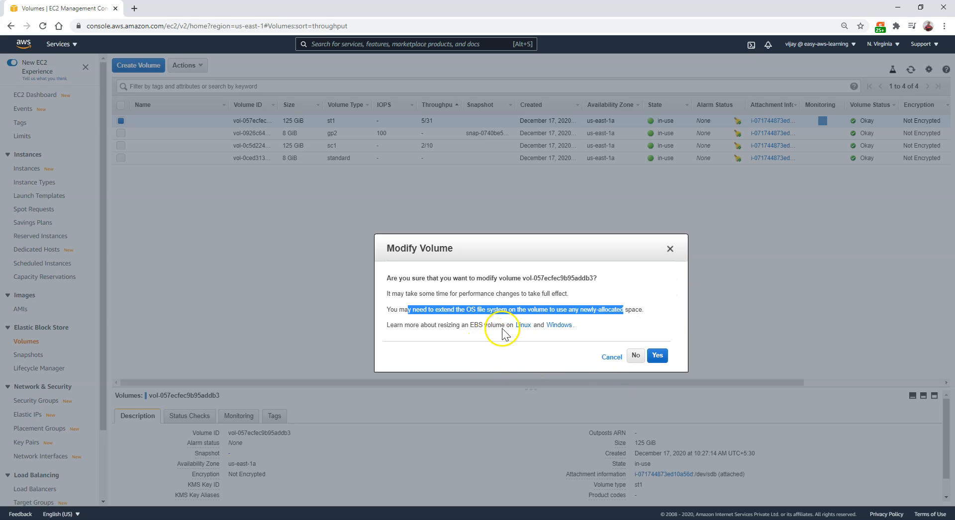
{"action": "left_click", "coordinate": [521, 326]}
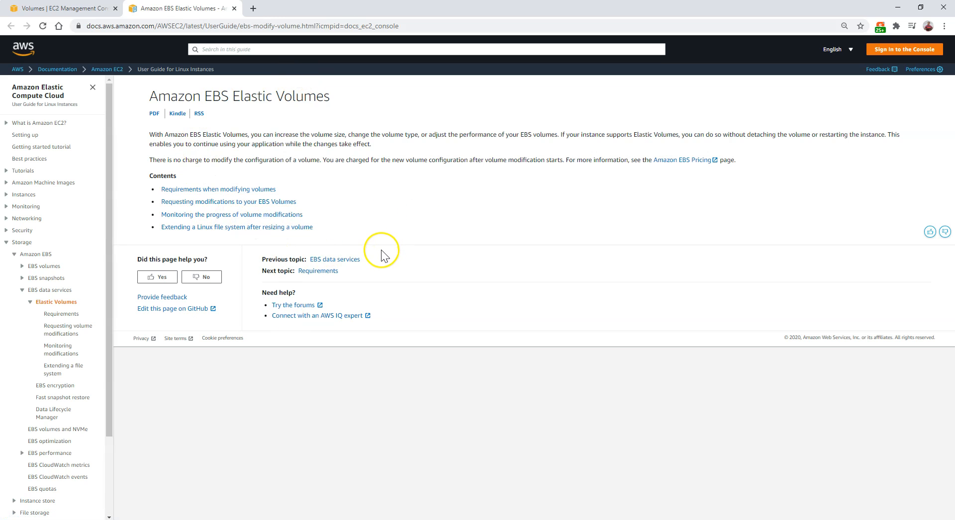
{"action": "key", "text": "ctrl+w"}
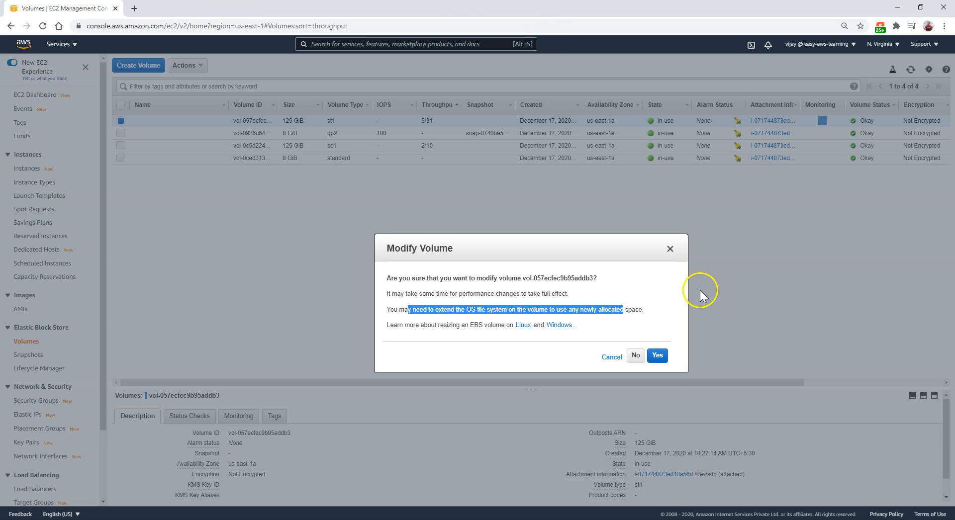
- Confirm the st1 volume's modification and refresh the volume list to check its state
{"action": "left_click", "coordinate": [657, 355]}
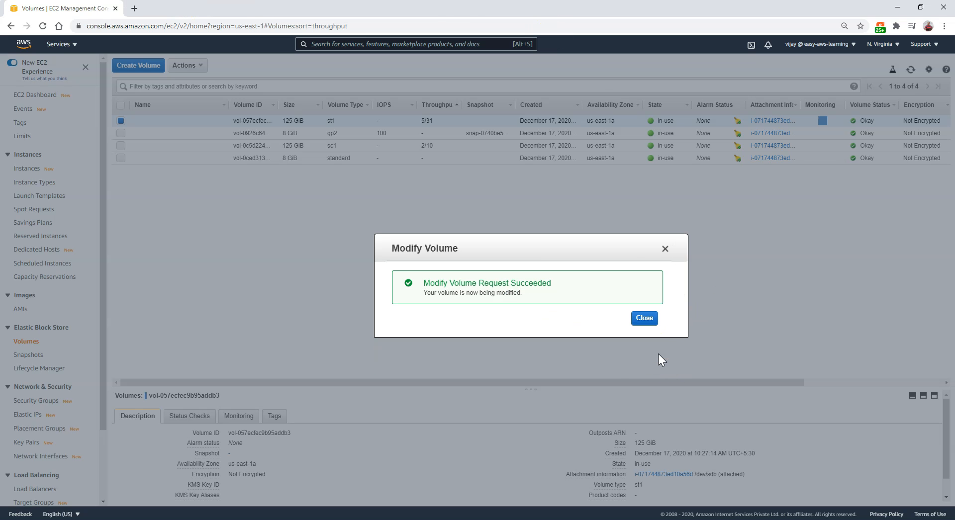
{"action": "left_click", "coordinate": [643, 317]}
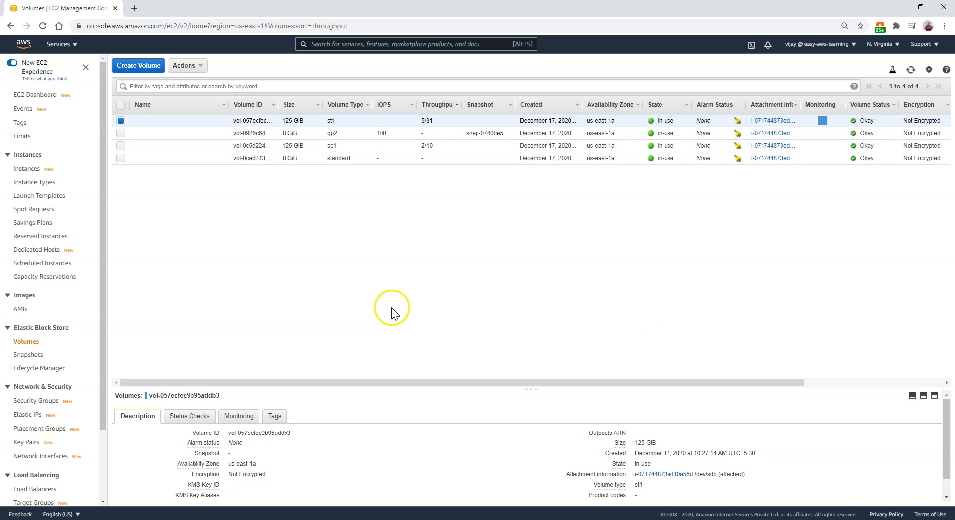
{"action": "left_click", "coordinate": [911, 69]}
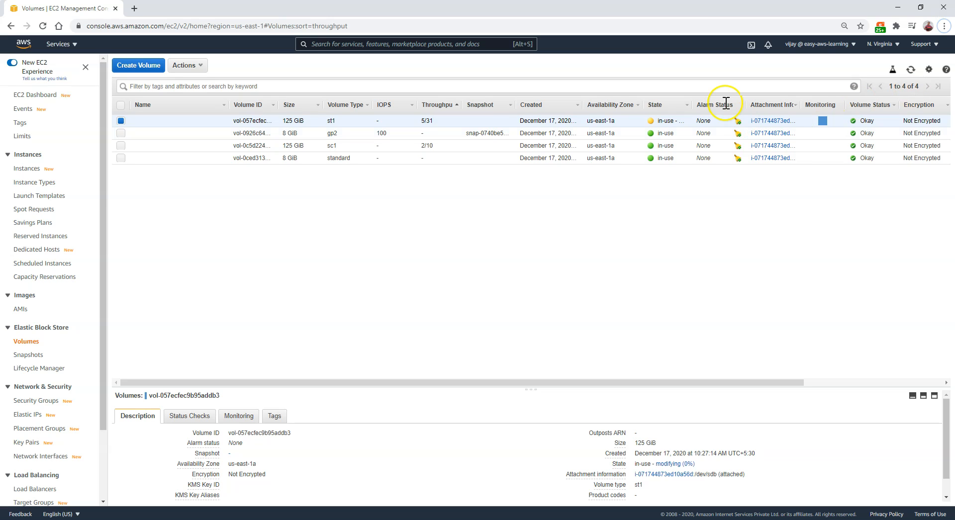
- Select the gp2 volume for modification and set its volume type to Provisioned IOPS SSD (io1)
{"action": "left_click", "coordinate": [412, 135]}
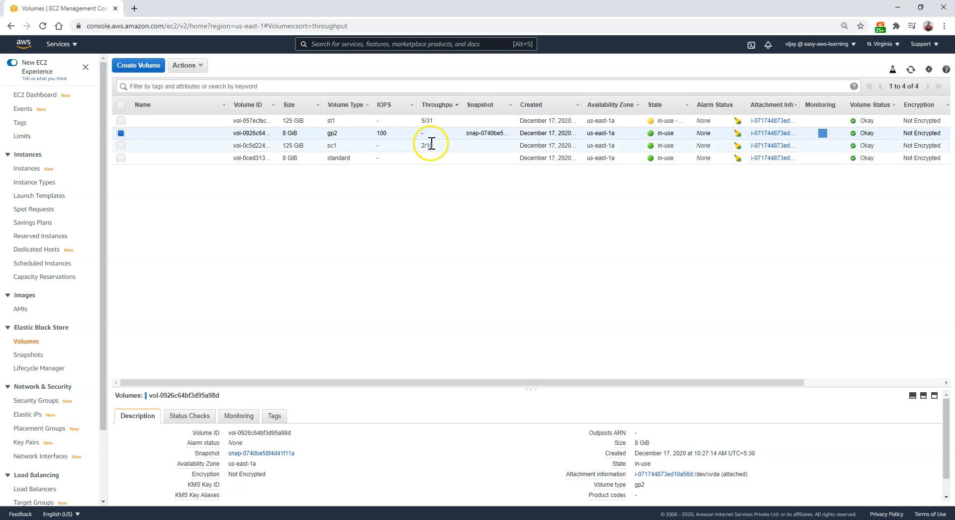
{"action": "left_click", "coordinate": [187, 65]}
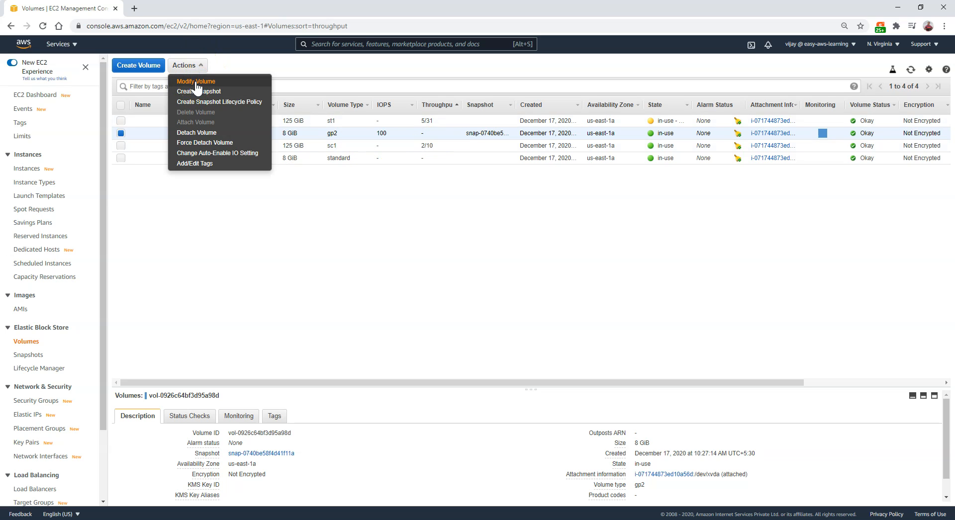
{"action": "left_click", "coordinate": [196, 83]}
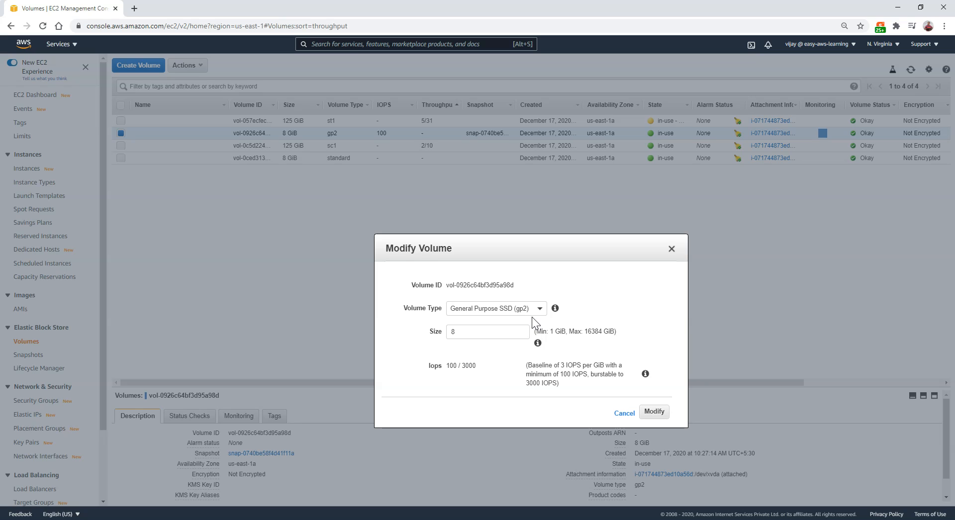
{"action": "left_click", "coordinate": [459, 334]}
{"action": "left_click", "coordinate": [481, 313]}
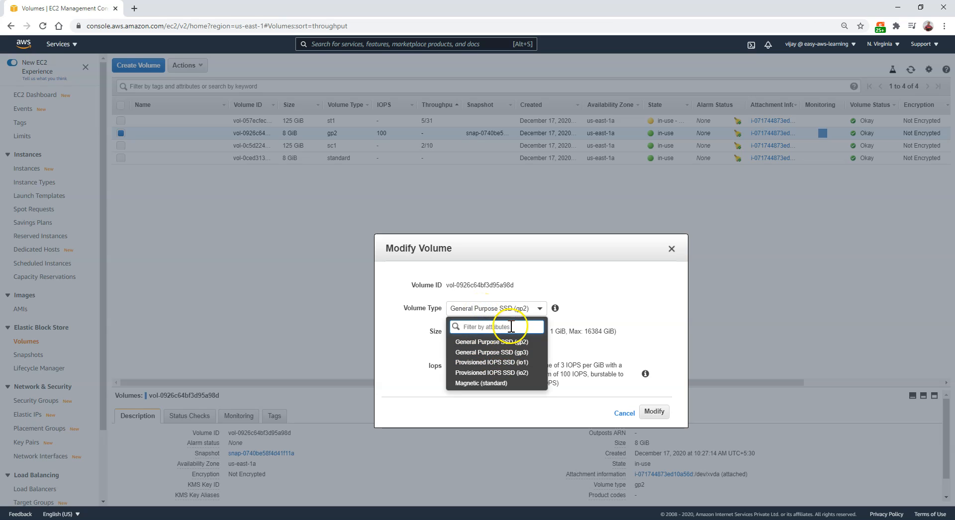
{"action": "left_click", "coordinate": [518, 362]}
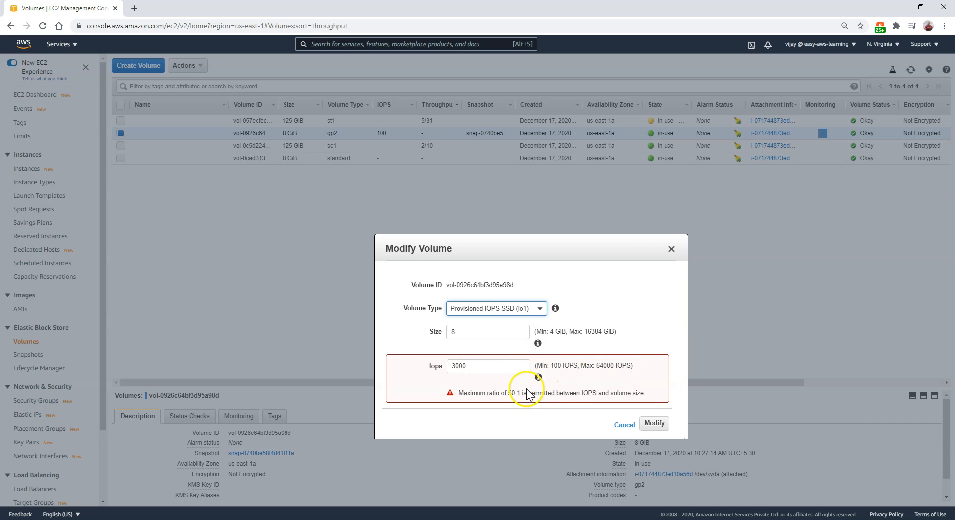
- Set the volume's IOPS to 300 and submit the modification
{"action": "double_click", "coordinate": [493, 366]}
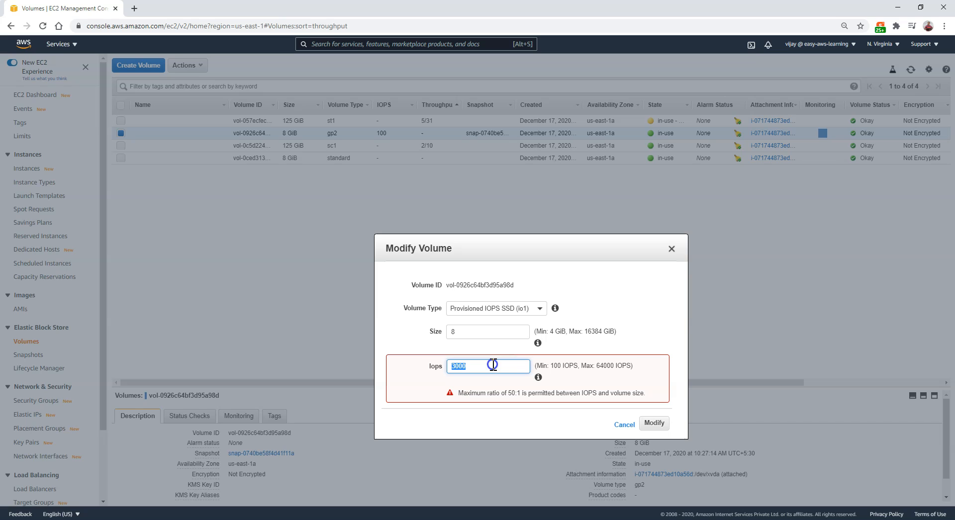
{"action": "type", "text": "300"}
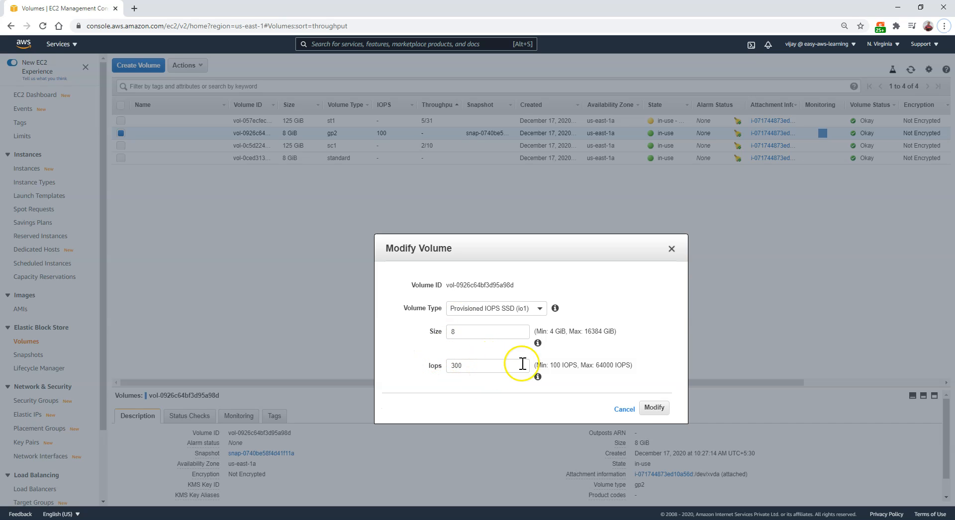
{"action": "double_click", "coordinate": [477, 365]}
{"action": "left_click", "coordinate": [654, 408]}
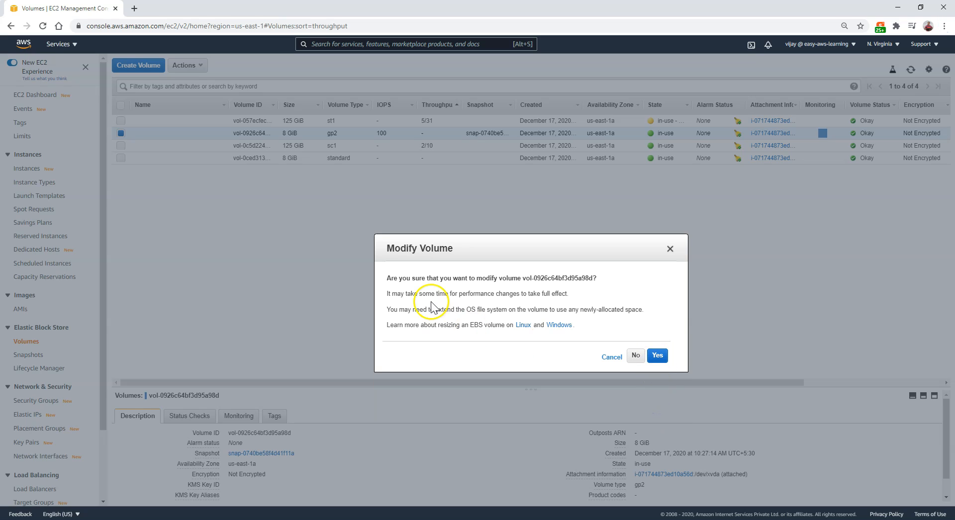
- Read the note on performance changes, confirm the io1 modification, and refresh the volume list
{"action": "left_click_drag", "start_coordinate": [410, 293], "coordinate": [622, 303]}
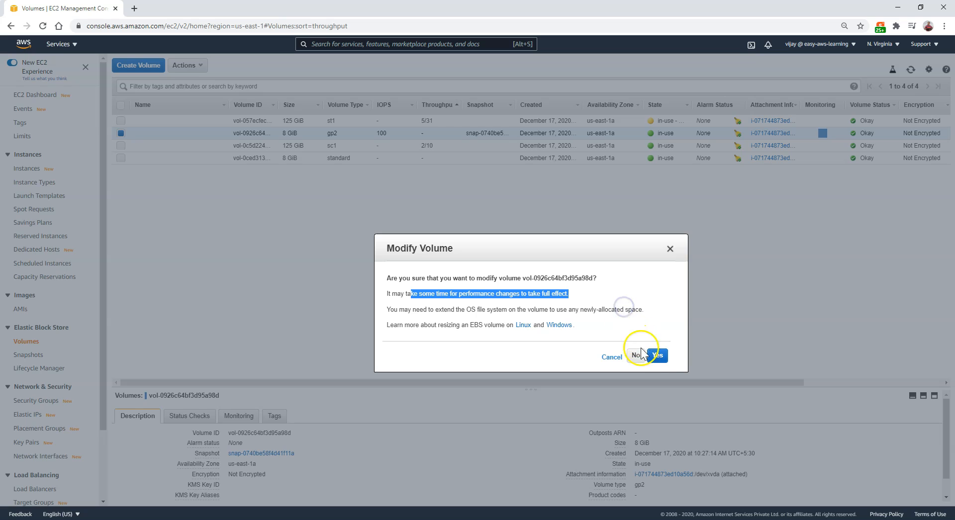
{"action": "left_click", "coordinate": [664, 354]}
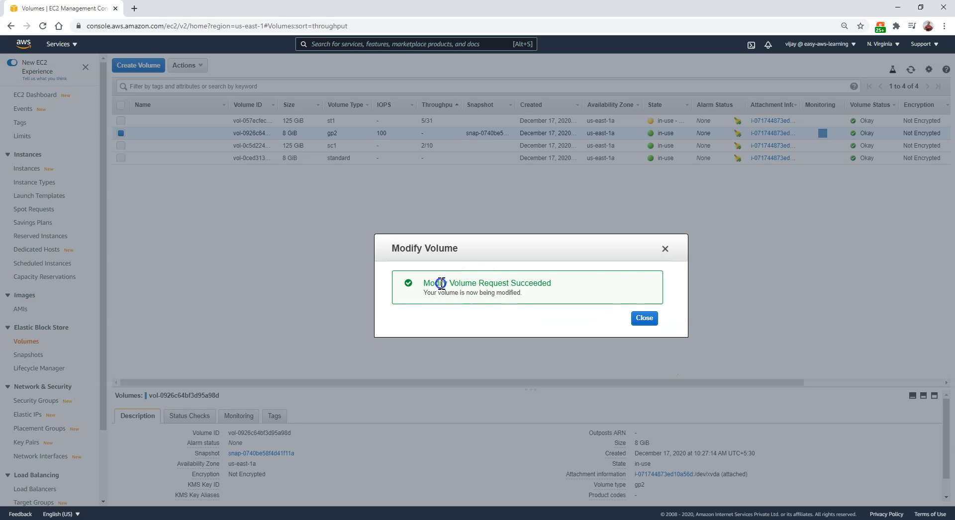
{"action": "left_click_drag", "start_coordinate": [441, 284], "coordinate": [567, 273]}
{"action": "left_click", "coordinate": [649, 319]}
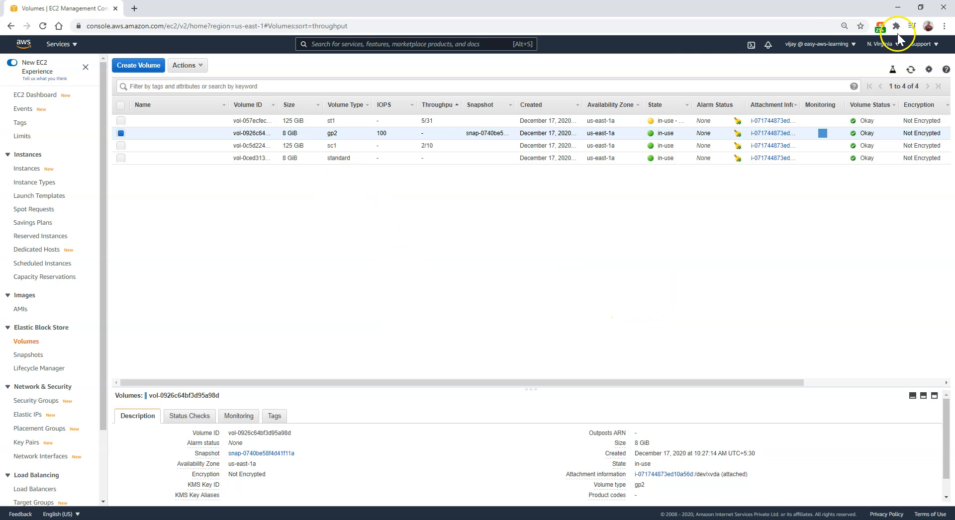
{"action": "left_click", "coordinate": [911, 69]}
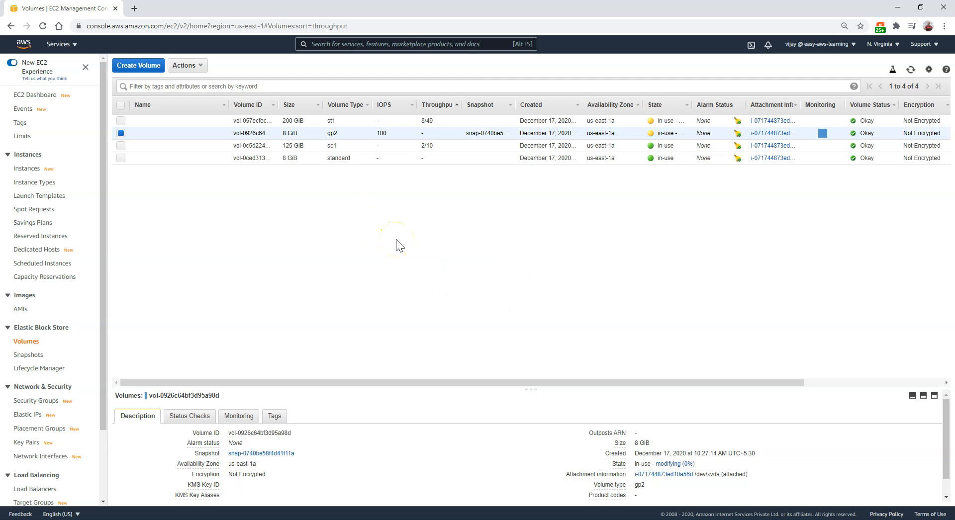
- Check the state and source snapshot of the volume being changed from gp2 to io1
{"action": "double_click", "coordinate": [660, 133]}
{"action": "key", "text": "alt"}
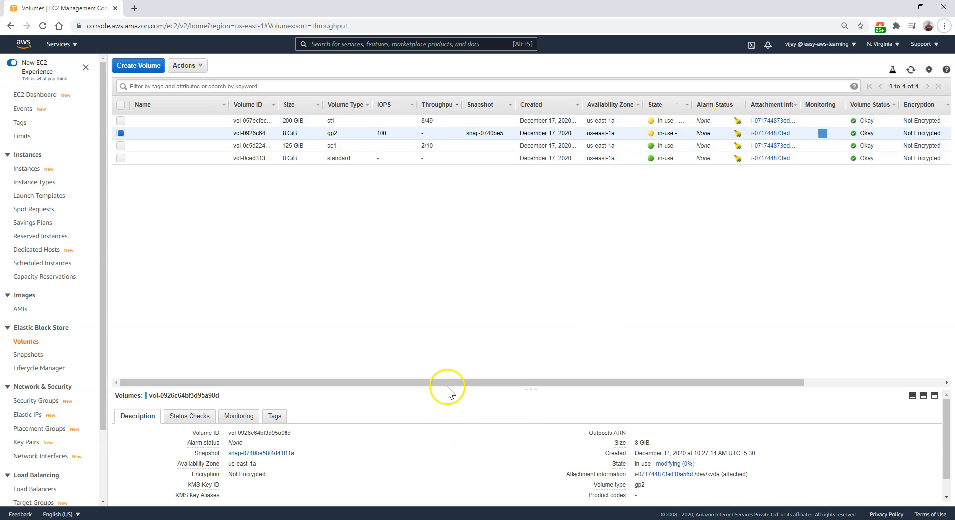
{"action": "double_click", "coordinate": [491, 133]}
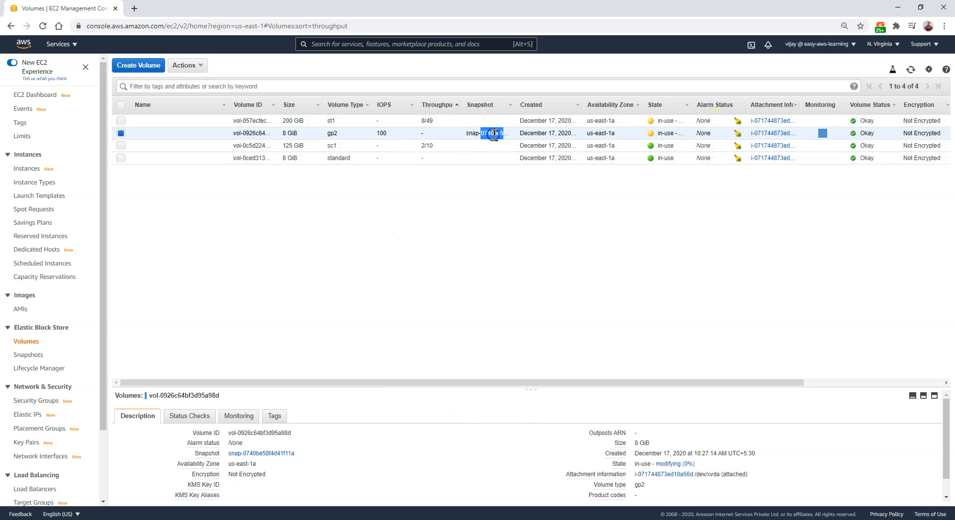
- Review the root volume's modification settings without changing them, and check the st1 volume's size in the list
{"action": "left_click", "coordinate": [201, 65]}
{"action": "left_click", "coordinate": [209, 77]}
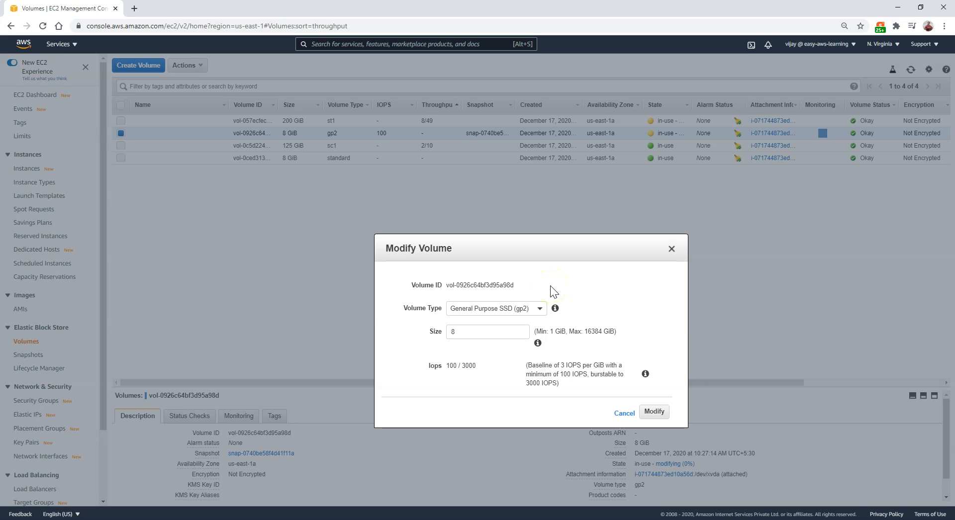
{"action": "left_click", "coordinate": [671, 248]}
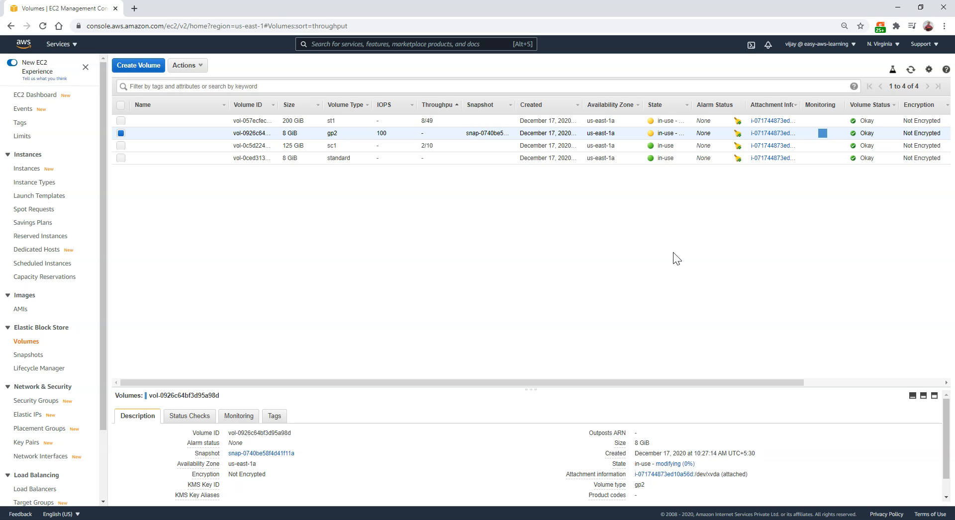
{"action": "left_click", "coordinate": [673, 252]}
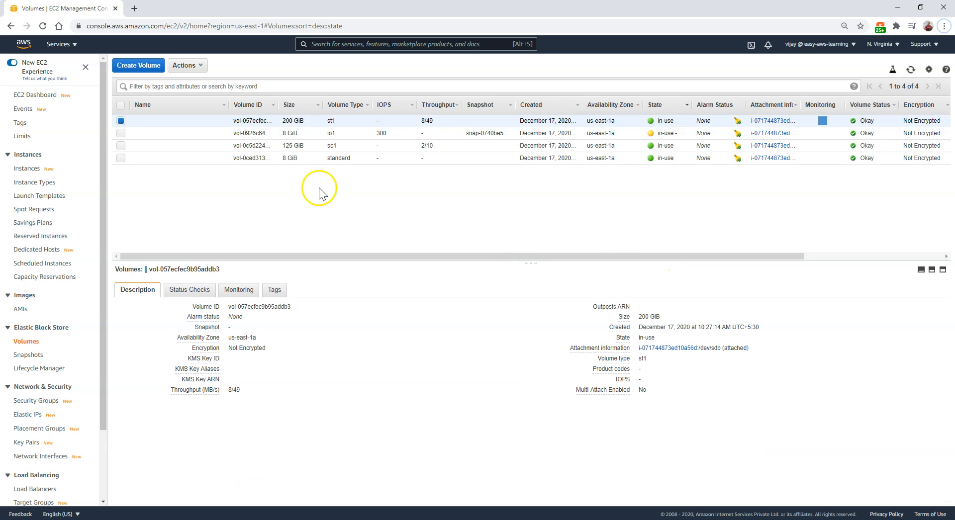
{"action": "left_click_drag", "start_coordinate": [286, 121], "coordinate": [310, 126]}
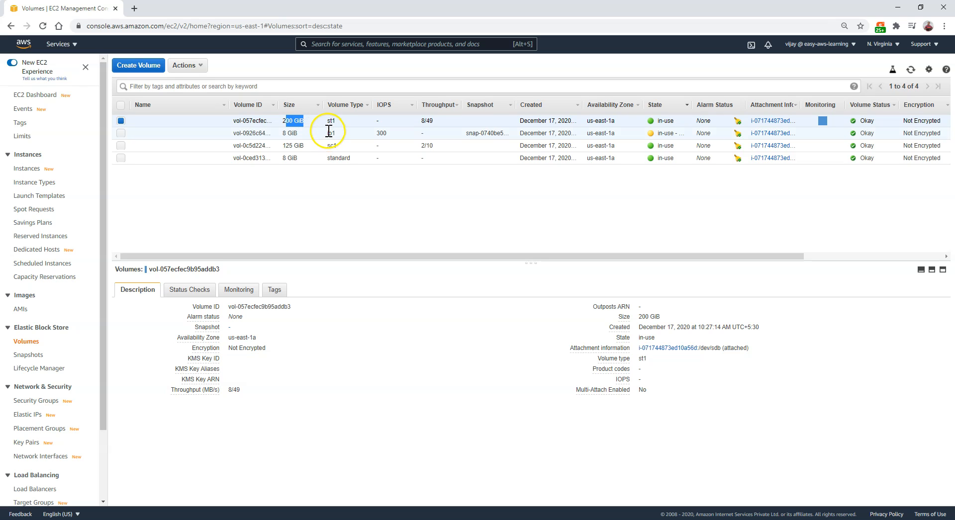
- Create a snapshot of the io1 volume with the description MySnapshot and return to the volume list
{"action": "left_click", "coordinate": [334, 134]}
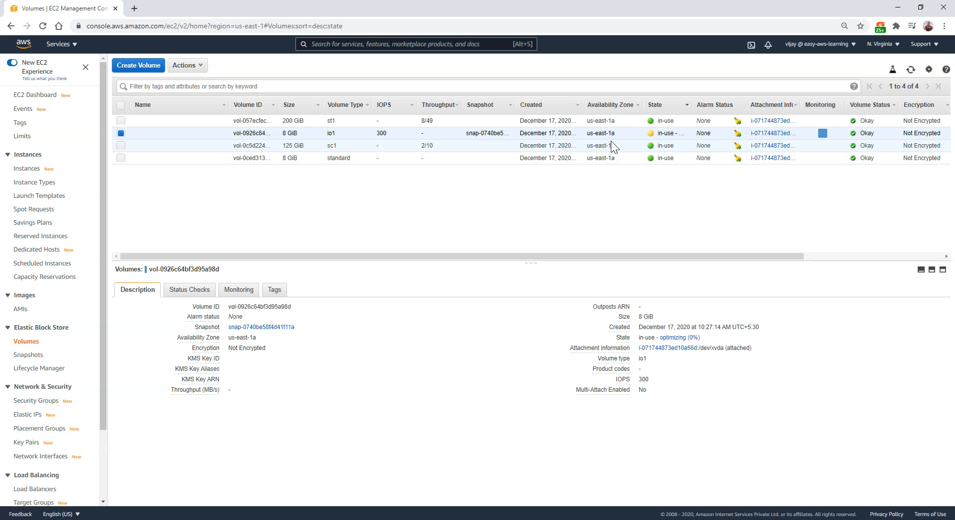
{"action": "left_click", "coordinate": [187, 66]}
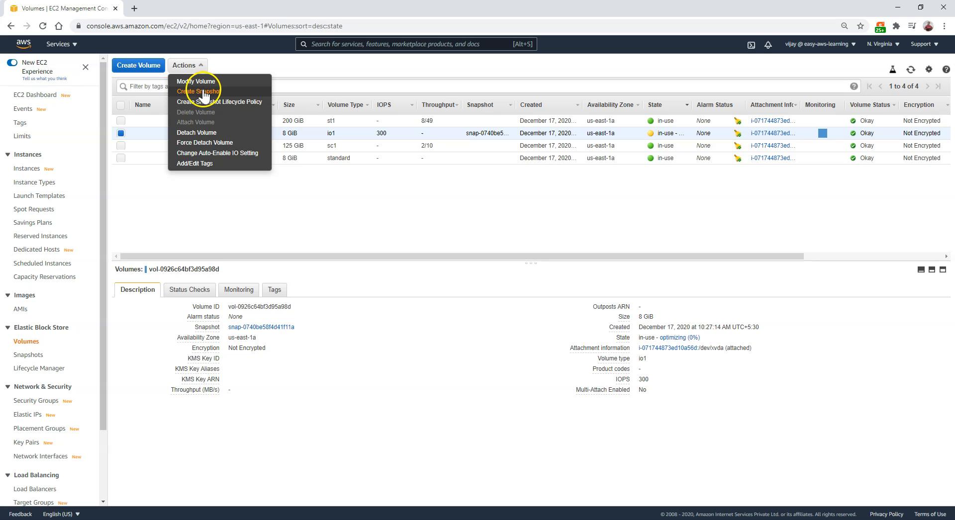
{"action": "left_click", "coordinate": [203, 93]}
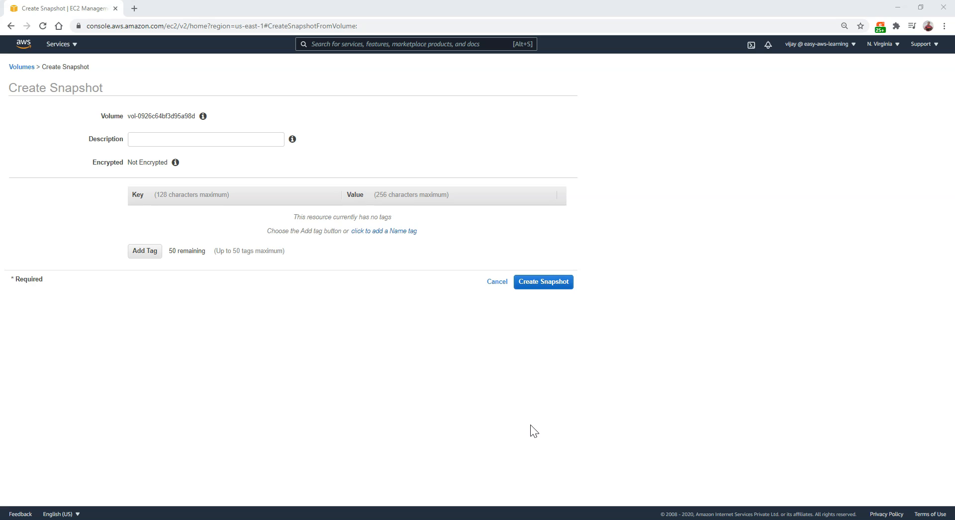
{"action": "left_click", "coordinate": [234, 139]}
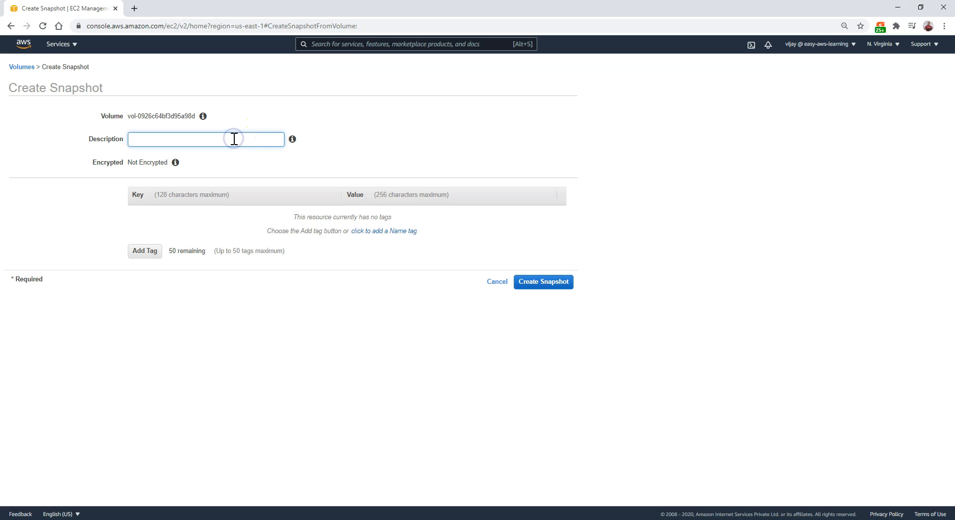
{"action": "type", "text": "MySnapshot"}
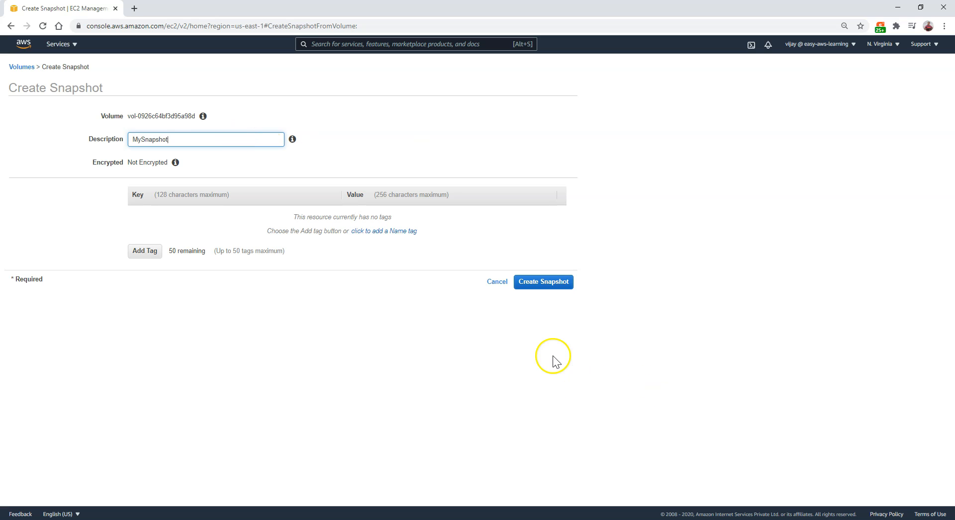
{"action": "left_click", "coordinate": [532, 282]}
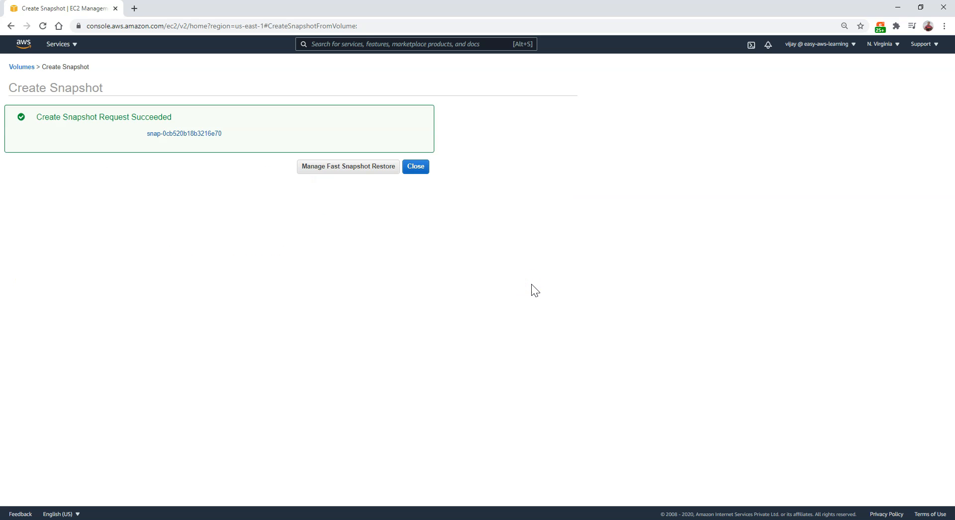
{"action": "left_click", "coordinate": [413, 168]}
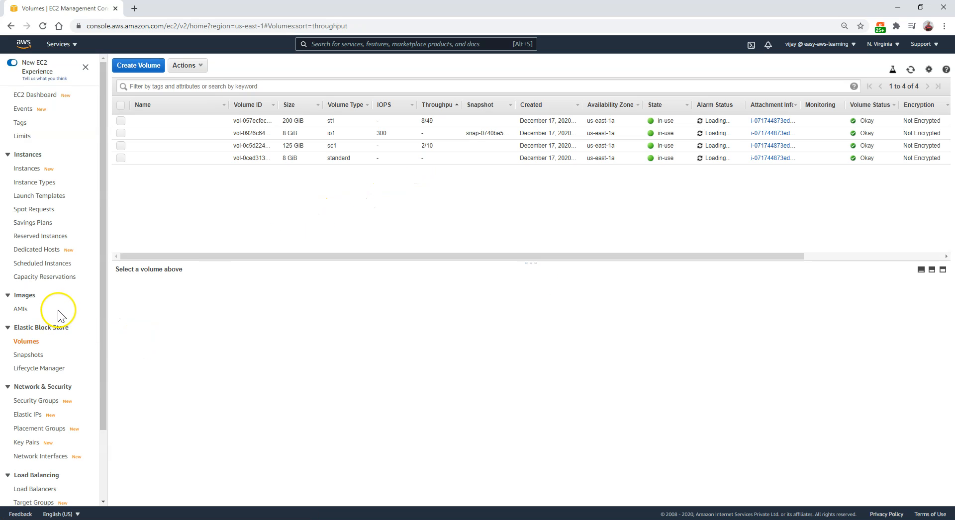
- Go to the EBS snapshots list and check the status and progress of MySnapshot
{"action": "scroll", "coordinate": [21, 305], "scroll_direction": "down", "scroll_amount": 2}
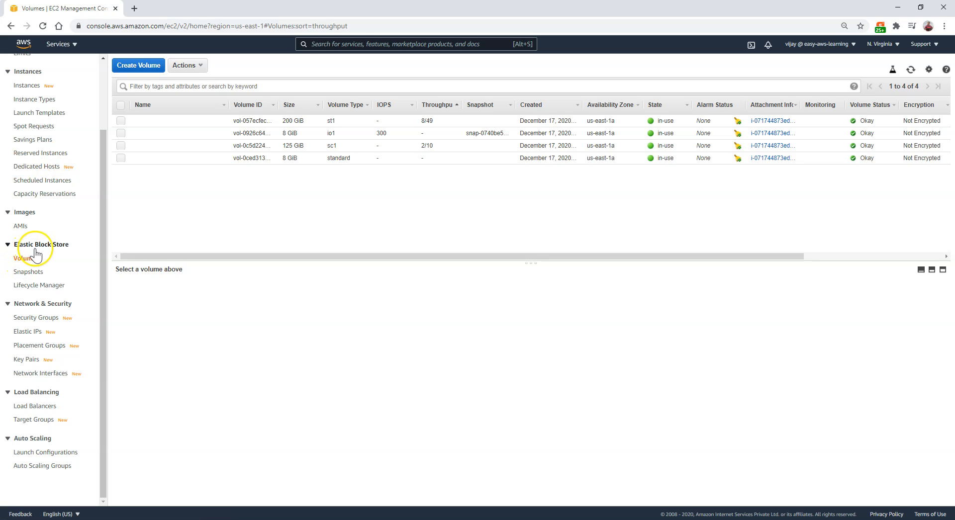
{"action": "left_click", "coordinate": [29, 274]}
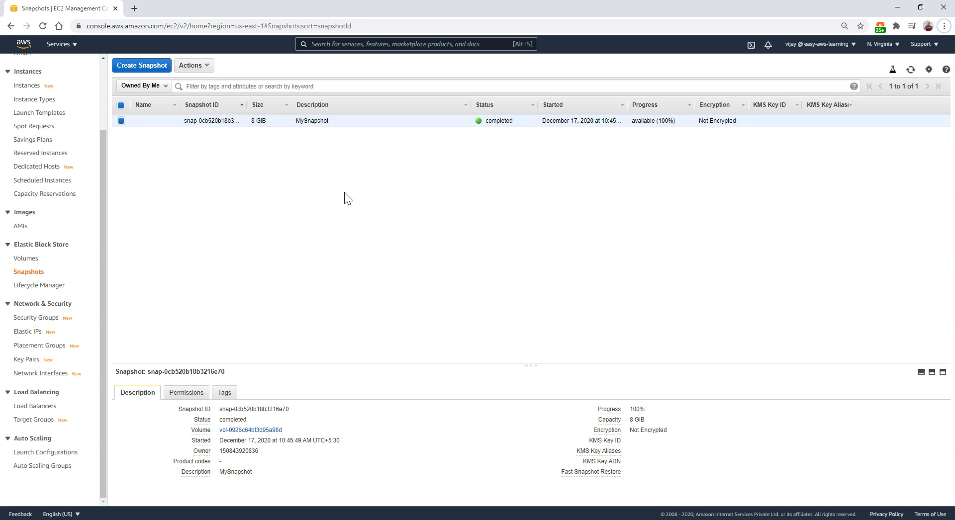
{"action": "left_click", "coordinate": [216, 156]}
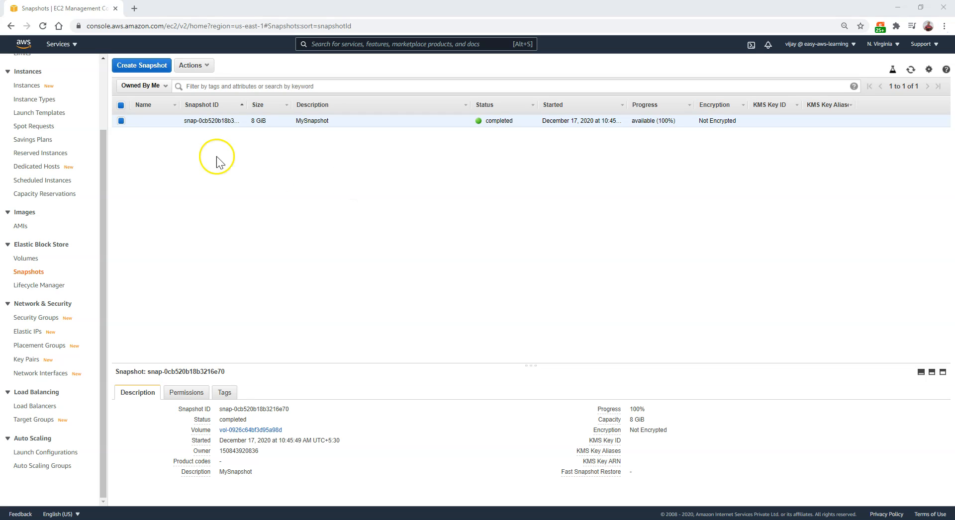
- Start creating an image from the MySnapshot snapshot and name it MyCustomImage
{"action": "left_click", "coordinate": [196, 65]}
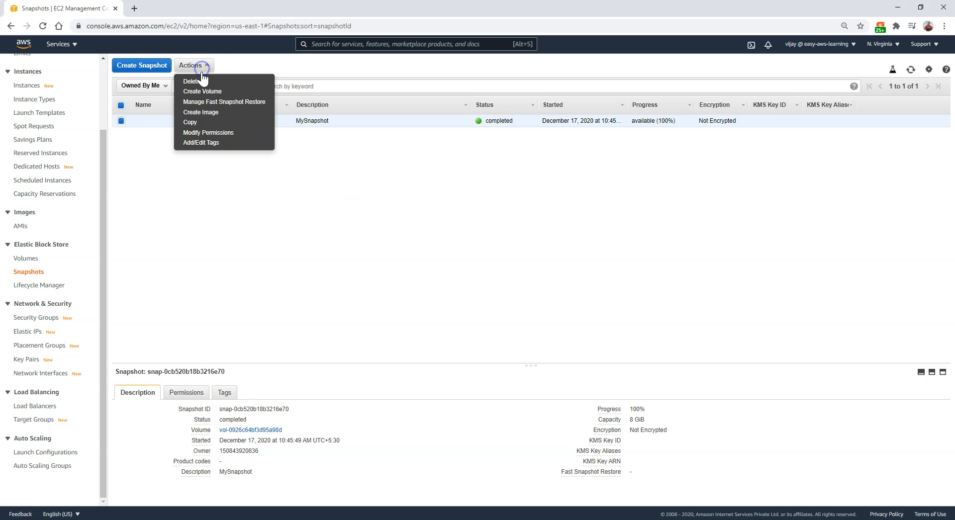
{"action": "left_click", "coordinate": [221, 112]}
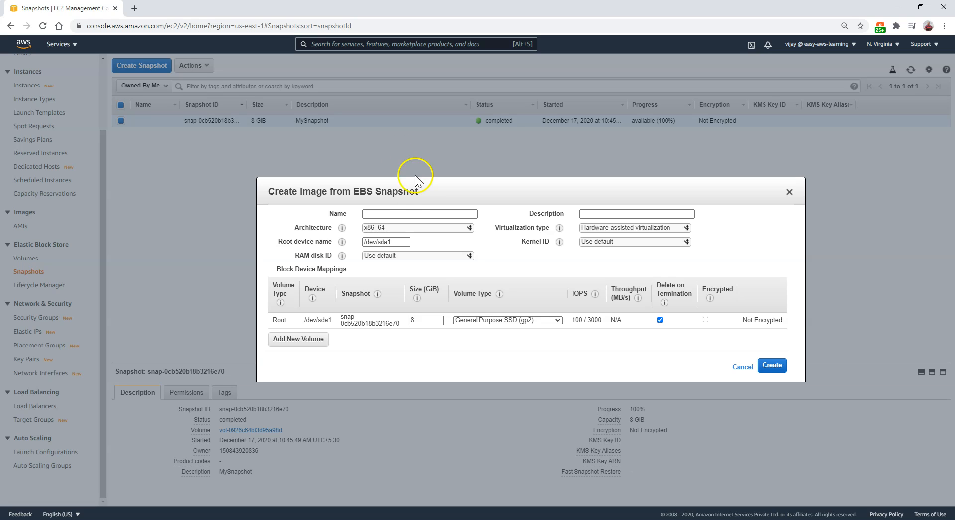
{"action": "left_click", "coordinate": [403, 214]}
{"action": "type", "text": "MyCust"}
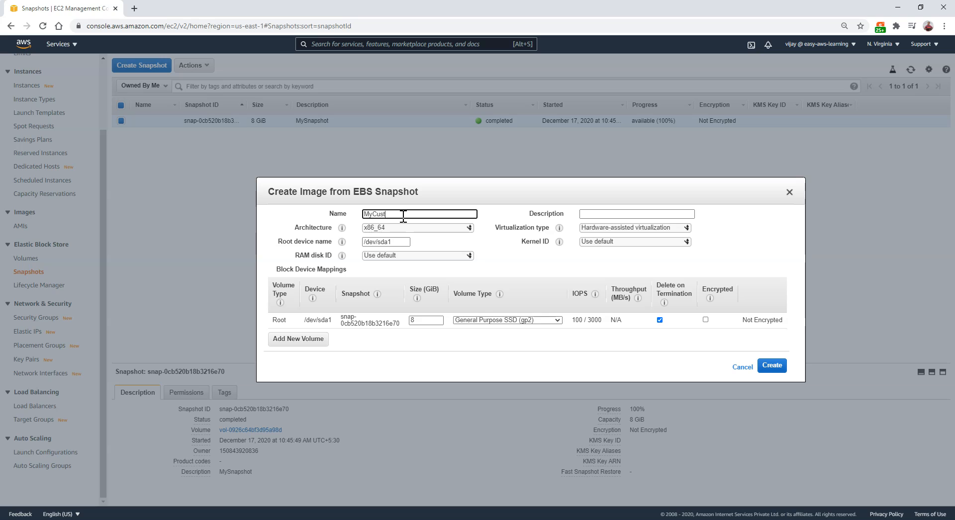
{"action": "type", "text": "omImage"}
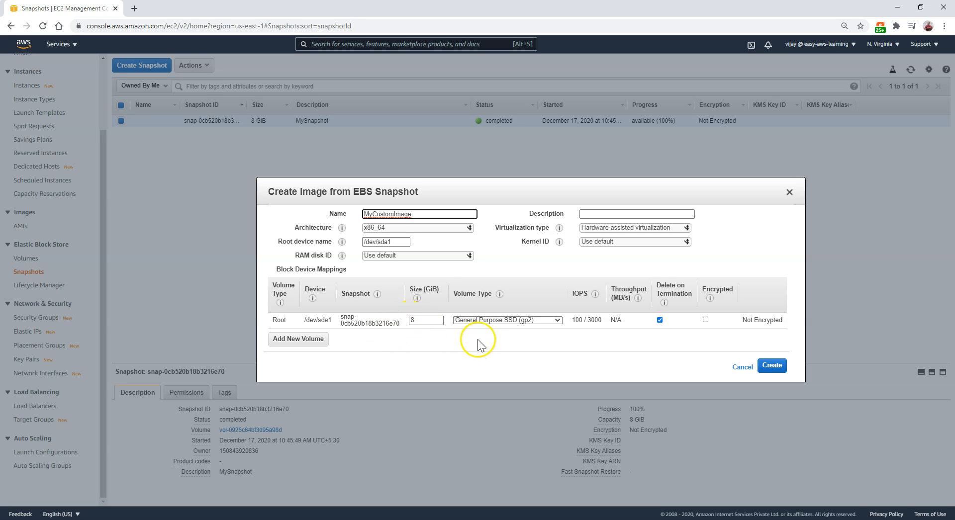
- Create MyCustomImage with an 8 GiB General Purpose SSD (gp2) root volume and hardware-assisted virtualization, and open the new image in the AMI list
{"action": "left_click", "coordinate": [493, 320]}
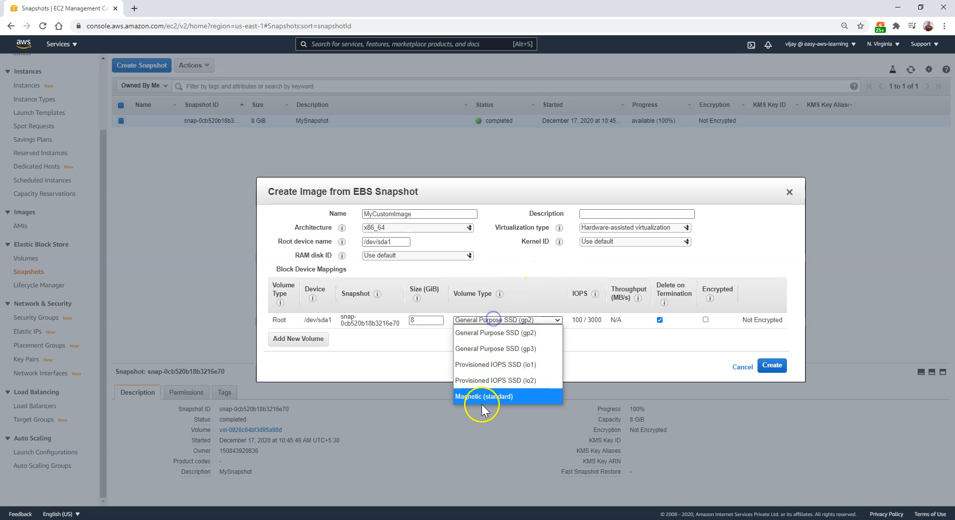
{"action": "double_click", "coordinate": [429, 321]}
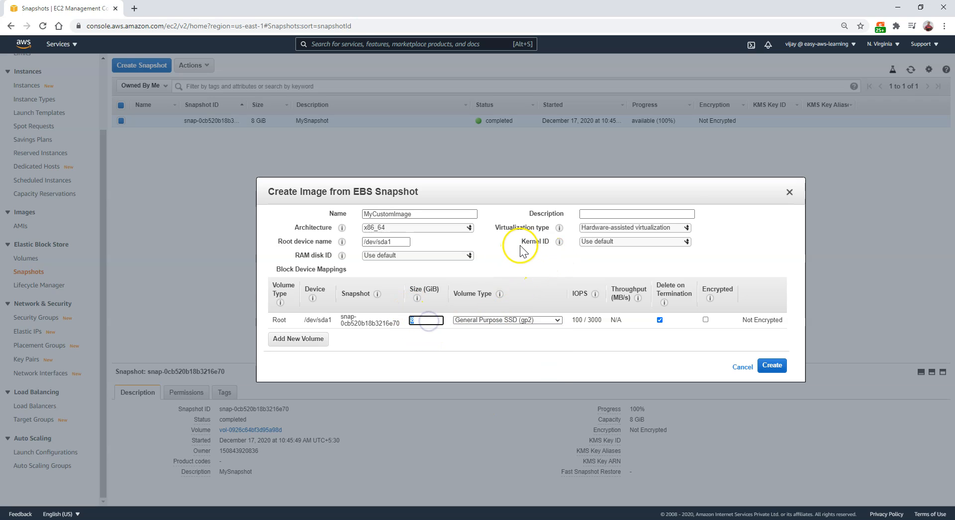
{"action": "left_click", "coordinate": [614, 228]}
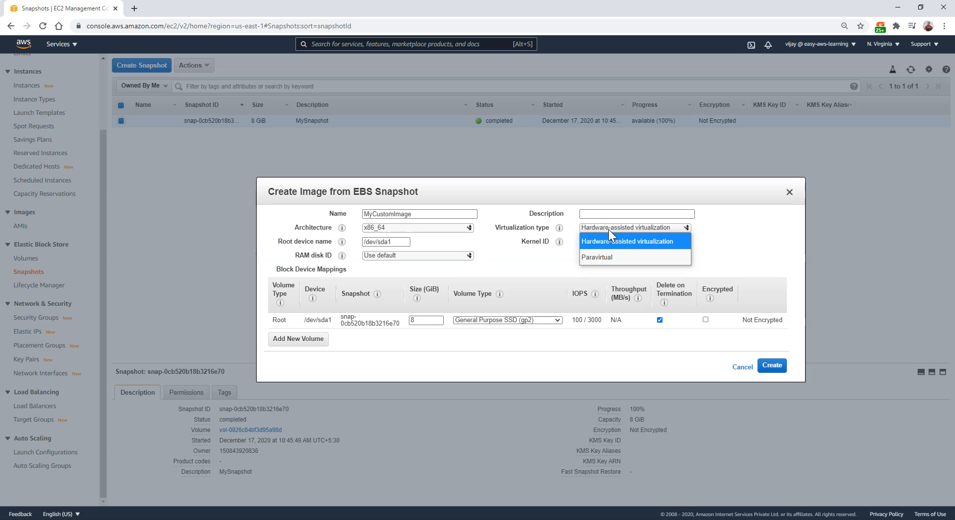
{"action": "left_click", "coordinate": [731, 250]}
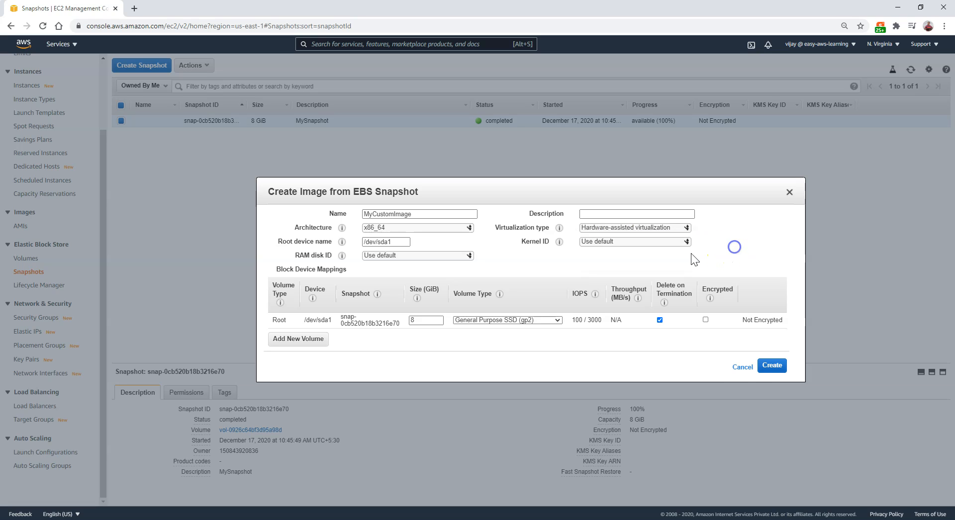
{"action": "left_click", "coordinate": [768, 369]}
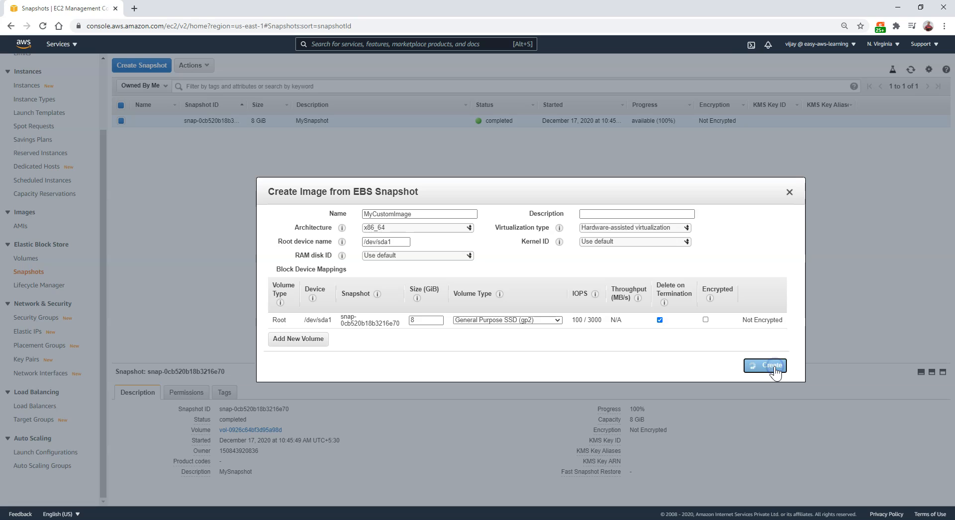
{"action": "left_click", "coordinate": [492, 260]}
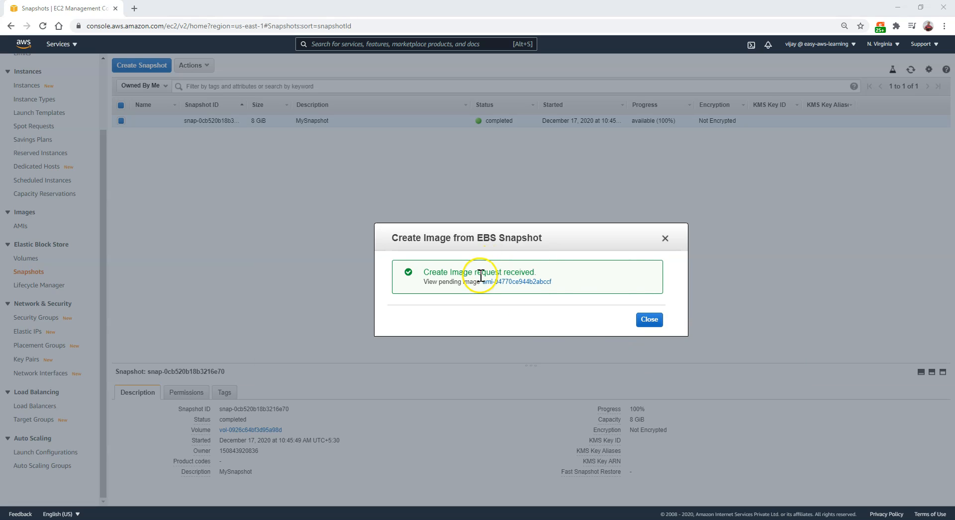
{"action": "left_click", "coordinate": [523, 282]}
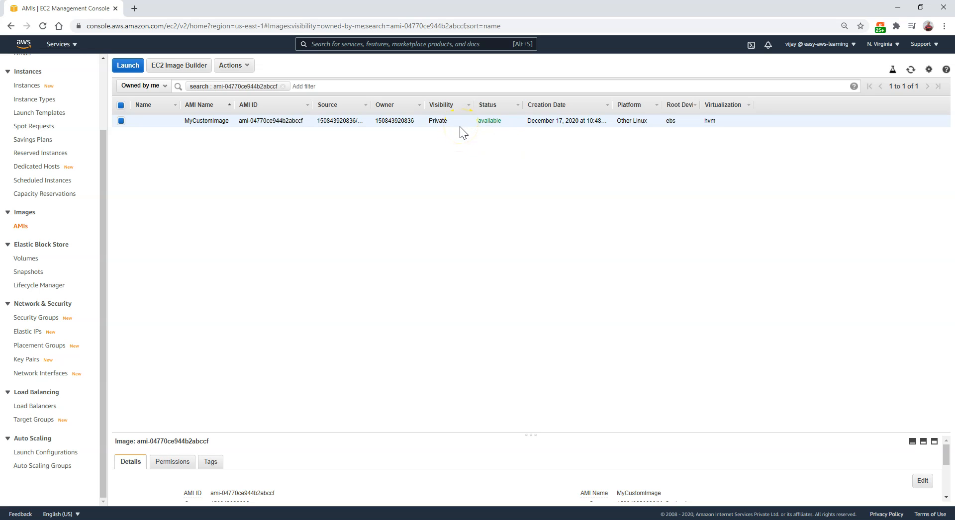
- Start launching a t2.micro instance from MyCustomImage and choose the default subnet in us-east-1b
{"action": "left_click", "coordinate": [128, 71]}
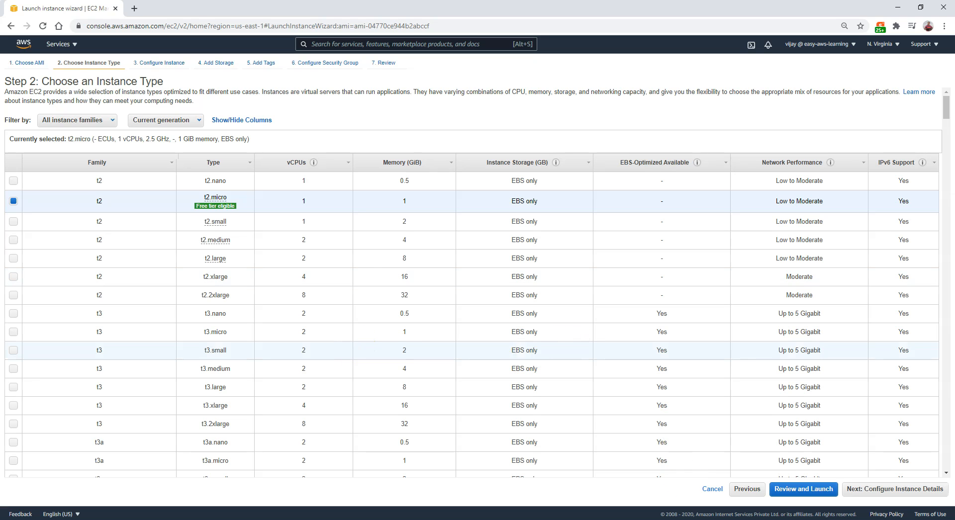
{"action": "left_click", "coordinate": [918, 492]}
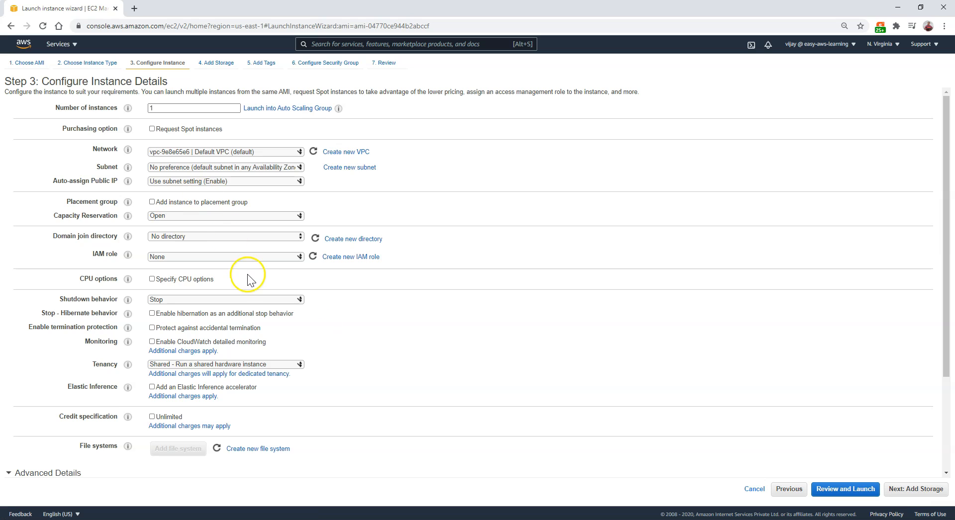
{"action": "left_click", "coordinate": [176, 167]}
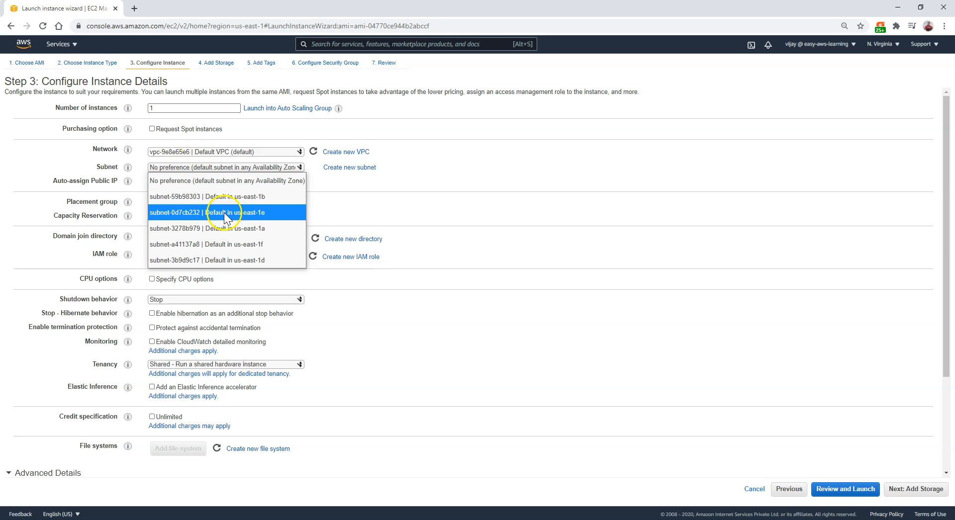
{"action": "left_click", "coordinate": [234, 197]}
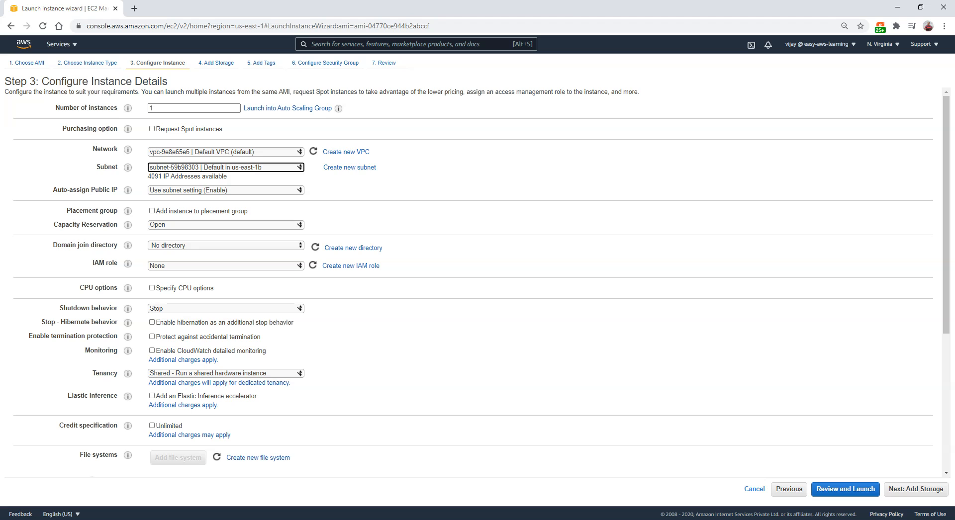
- Keep the default storage, add no tags, assign the existing default security group, and proceed to the launch review
{"action": "left_click", "coordinate": [918, 492]}
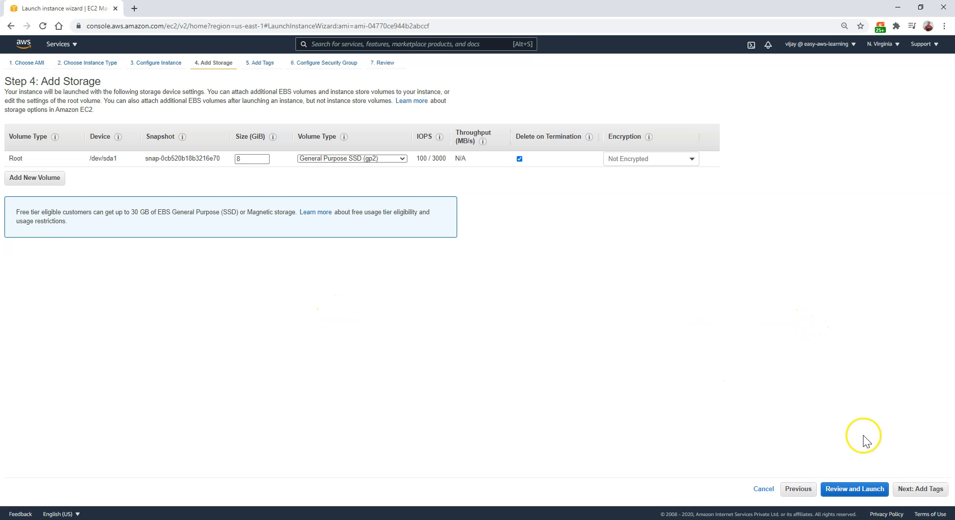
{"action": "left_click", "coordinate": [916, 493]}
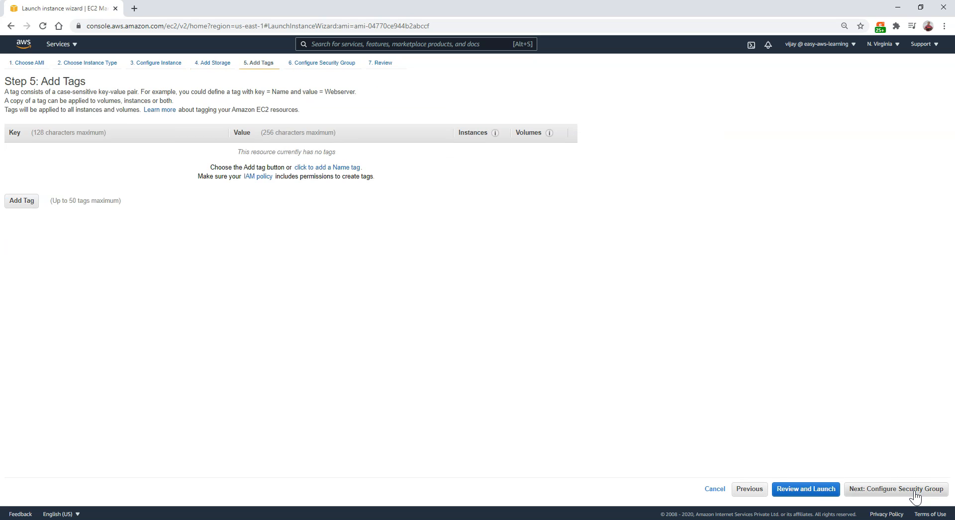
{"action": "left_click", "coordinate": [915, 493]}
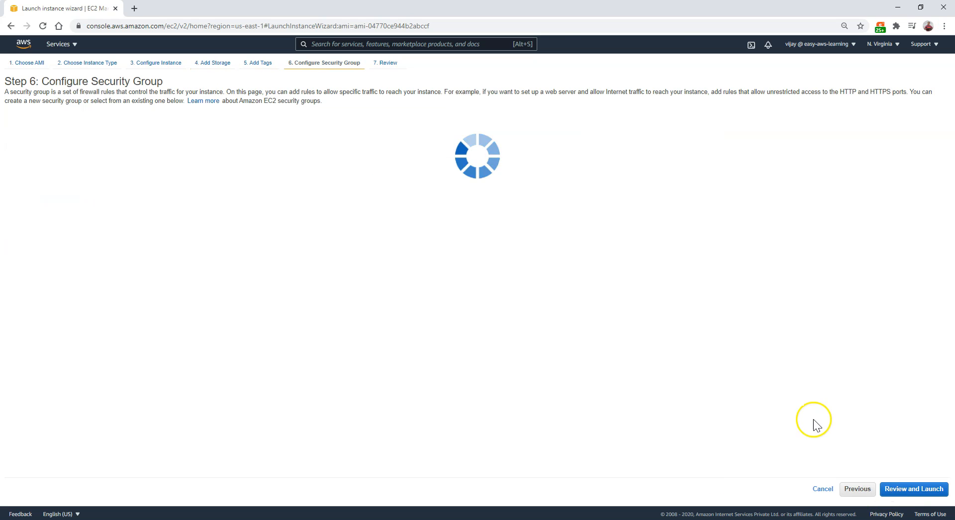
{"action": "left_click", "coordinate": [214, 126]}
{"action": "left_click", "coordinate": [62, 189]}
{"action": "left_click", "coordinate": [913, 487]}
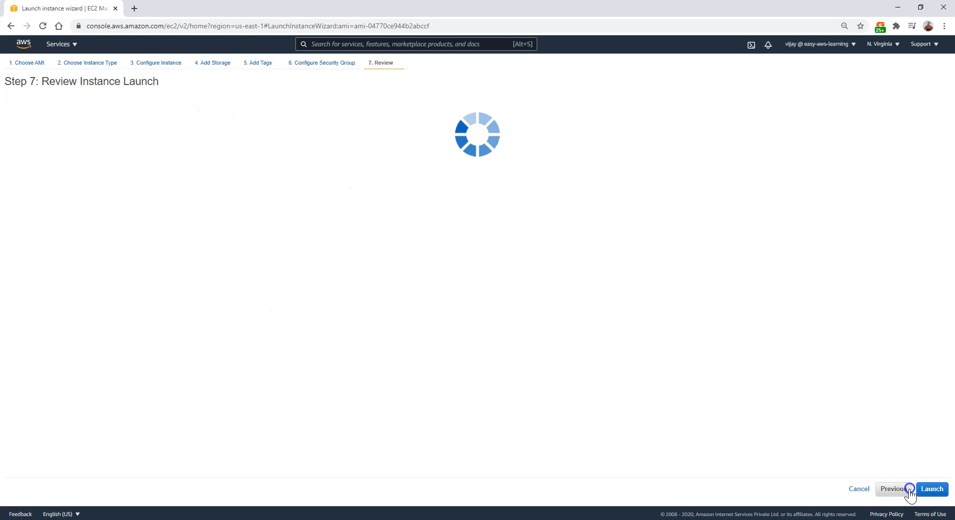
- Launch the instance with the existing ec2-demo key pair and compare both instances' availability zones in the instance list
{"action": "left_click", "coordinate": [932, 490]}
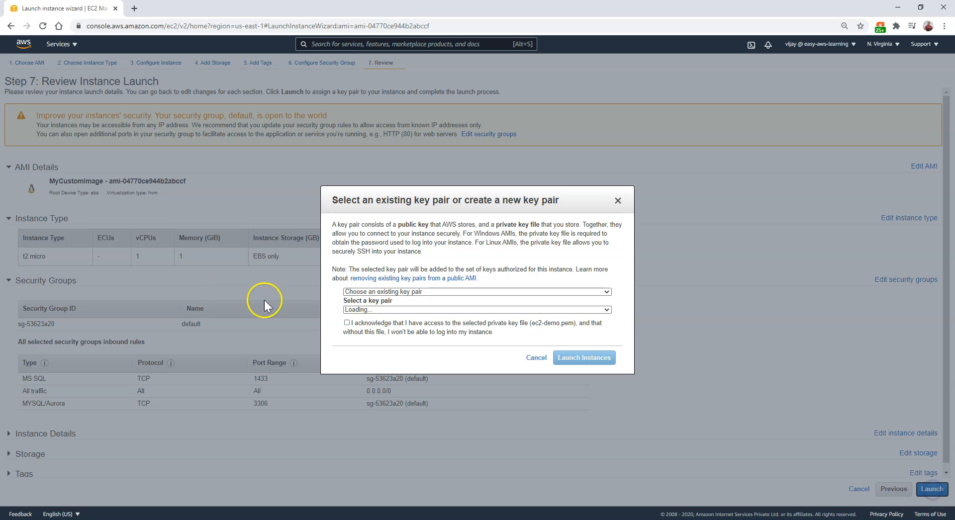
{"action": "left_click", "coordinate": [356, 326]}
{"action": "left_click", "coordinate": [566, 358]}
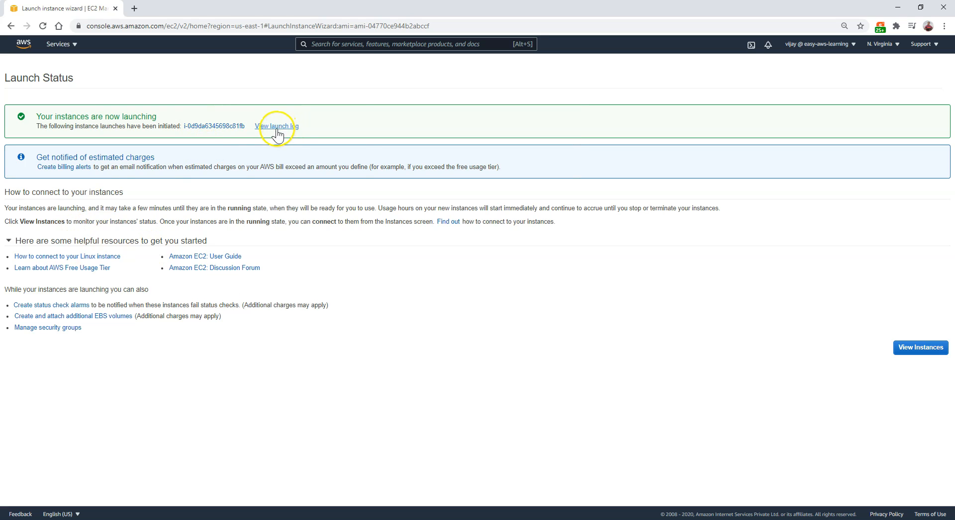
{"action": "left_click", "coordinate": [918, 348]}
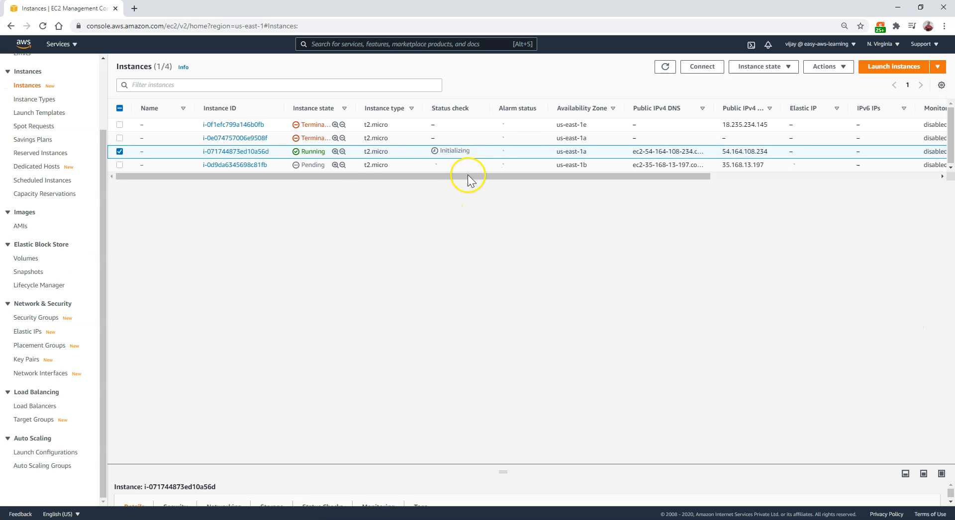
{"action": "double_click", "coordinate": [568, 152]}
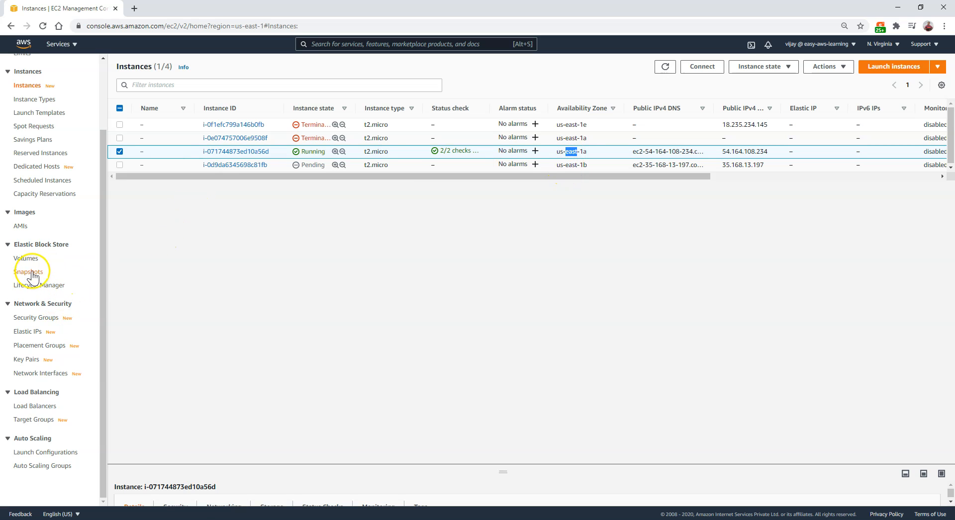
- Set up a copy of the MyCustomImage AMI to the Europe (London) region and cancel it
{"action": "left_click", "coordinate": [20, 227]}
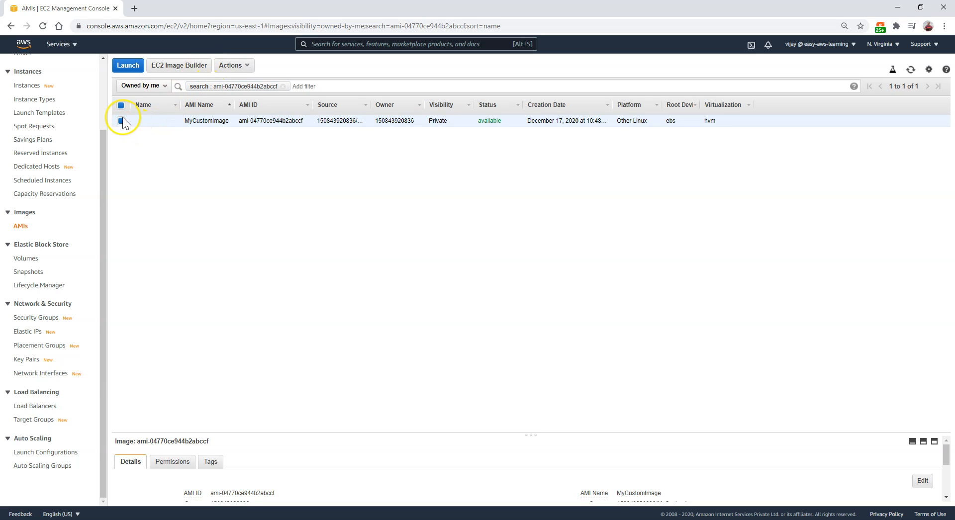
{"action": "left_click", "coordinate": [244, 65]}
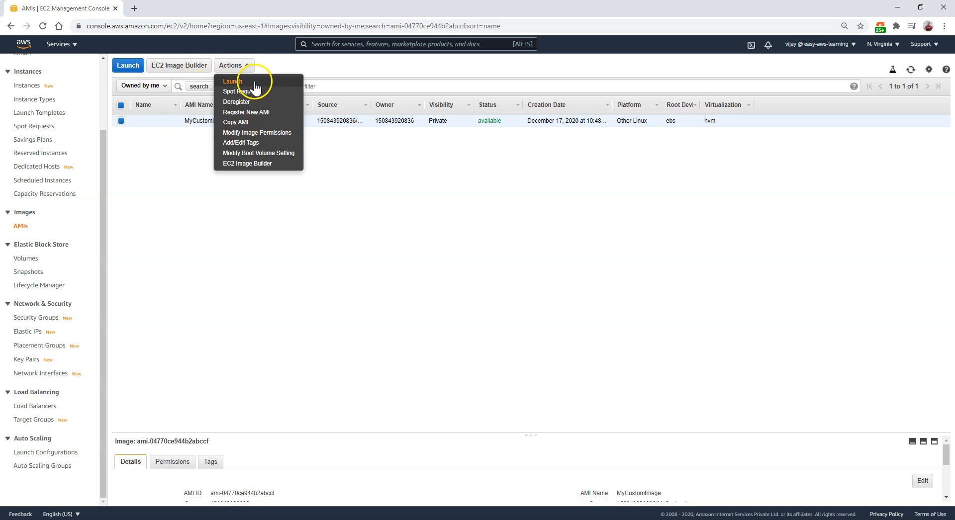
{"action": "left_click", "coordinate": [243, 122]}
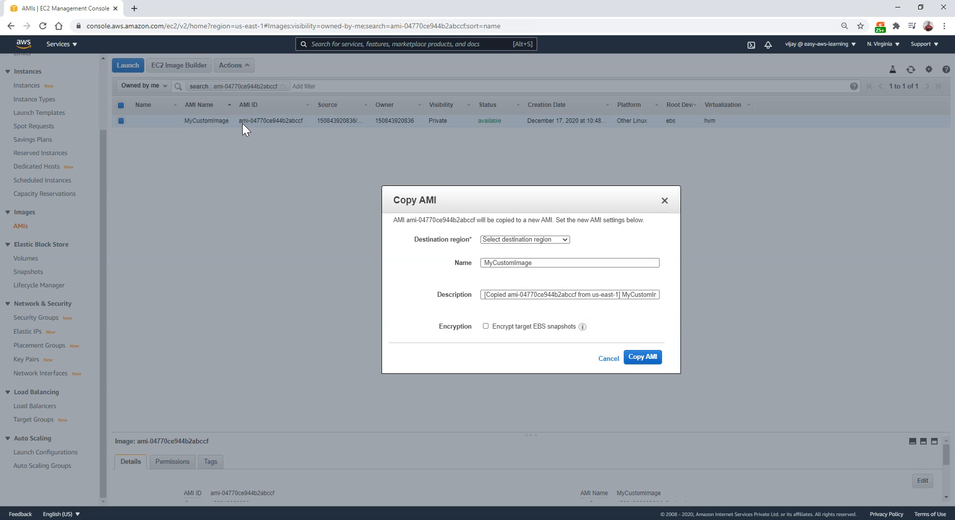
{"action": "left_click", "coordinate": [532, 239]}
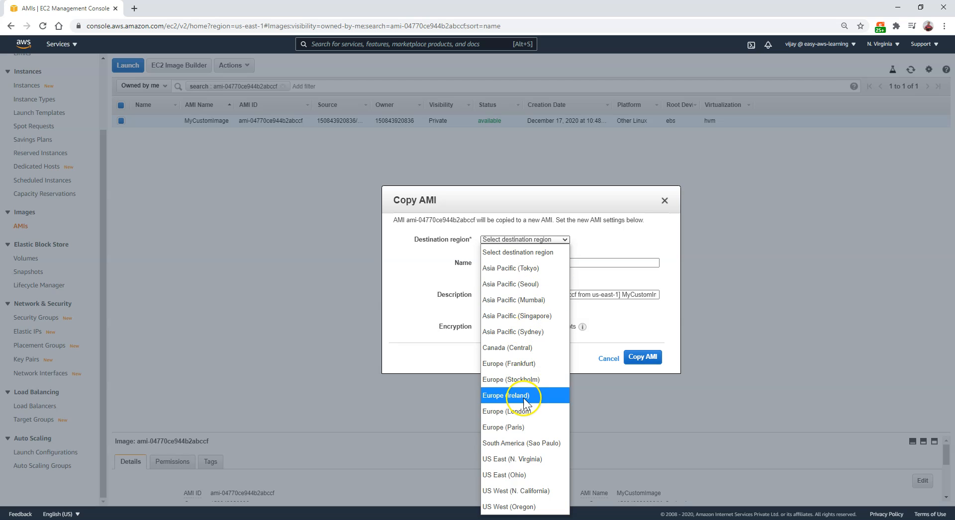
{"action": "left_click", "coordinate": [521, 413]}
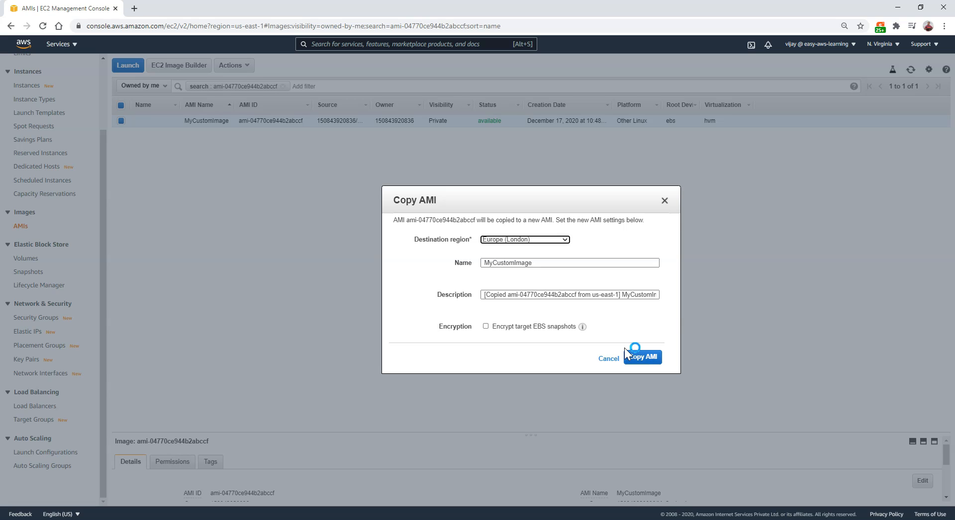
{"action": "left_click", "coordinate": [612, 360]}
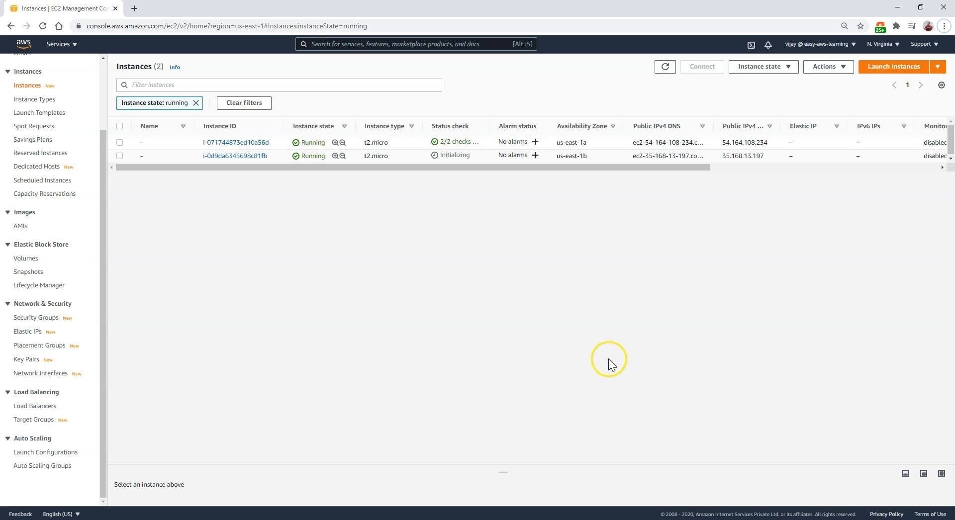
- Check the delete-on-termination settings of the us-east-1a instance's block devices and review the EBS volume list
{"action": "left_click", "coordinate": [244, 143]}
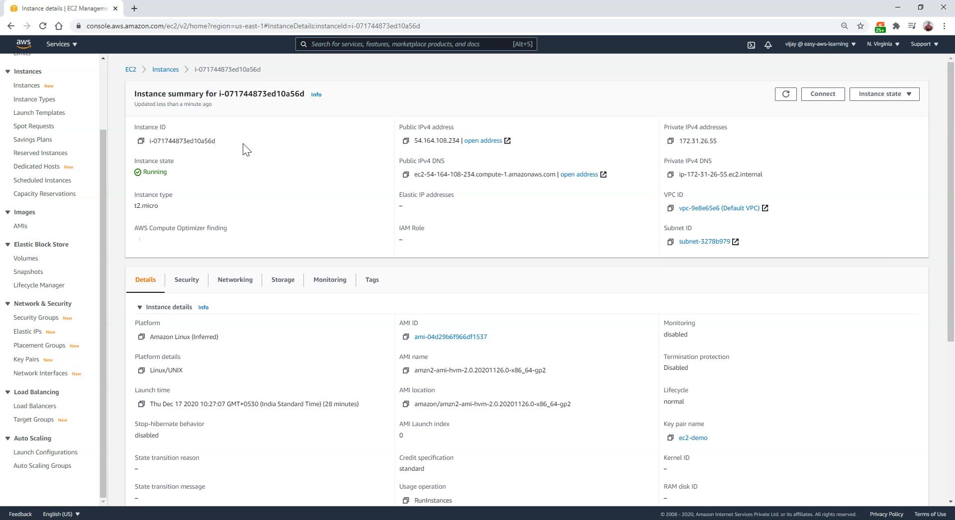
{"action": "left_click", "coordinate": [276, 279]}
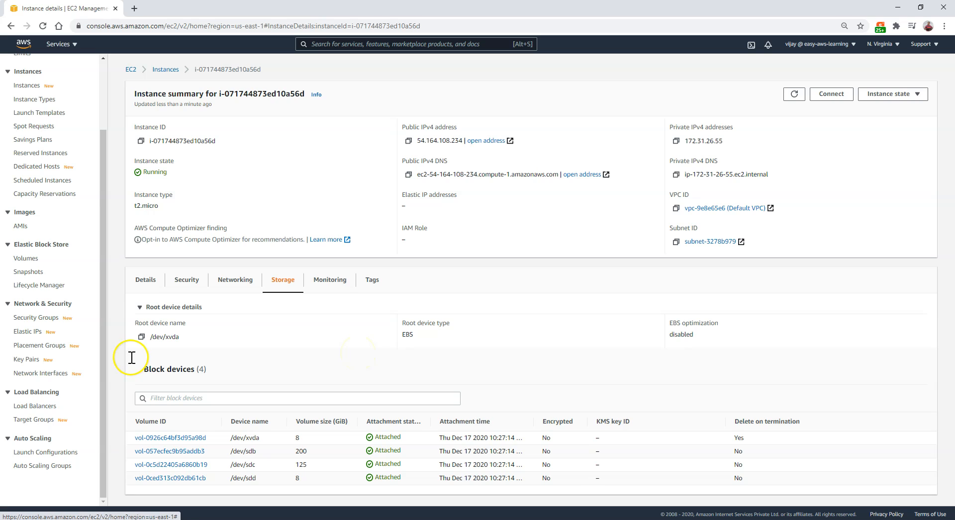
{"action": "left_click", "coordinate": [25, 259]}
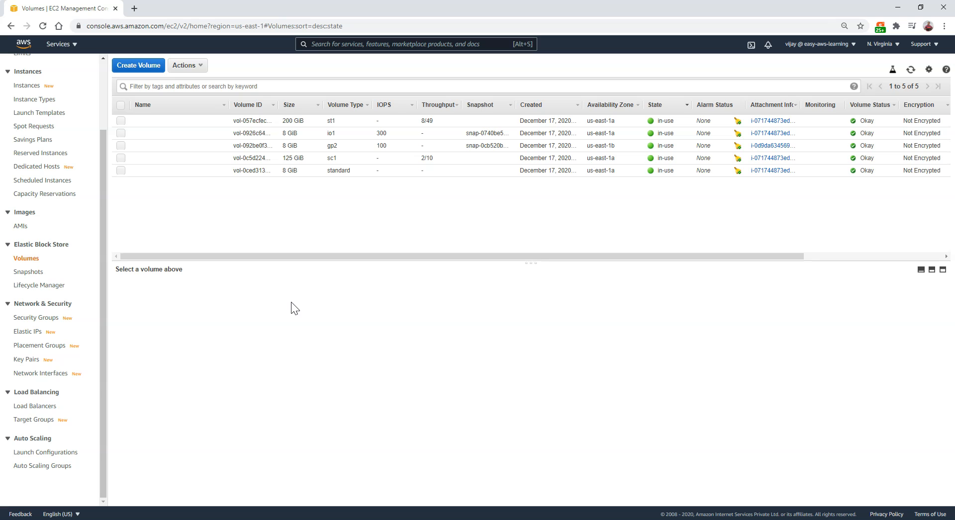
- Terminate both running instances, in us-east-1a and us-east-1b
{"action": "left_click", "coordinate": [33, 86]}
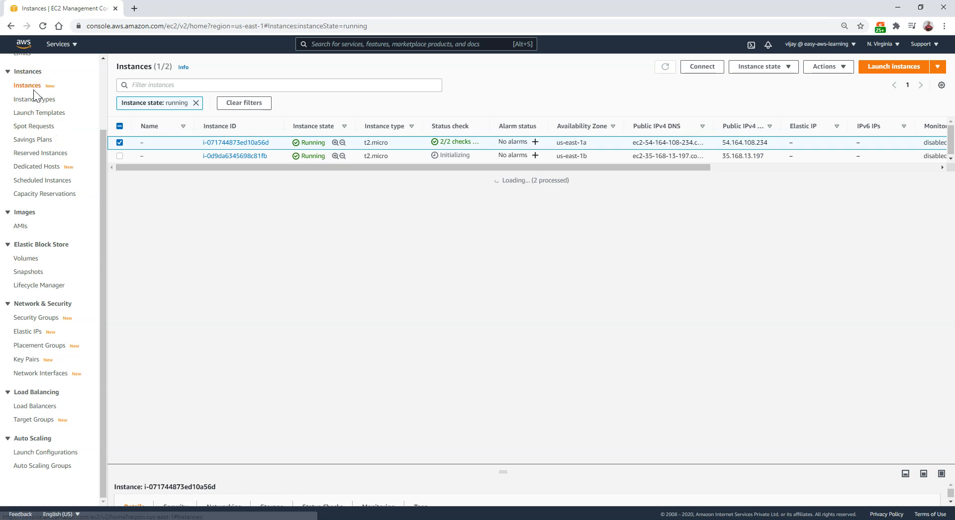
{"action": "left_click", "coordinate": [120, 157]}
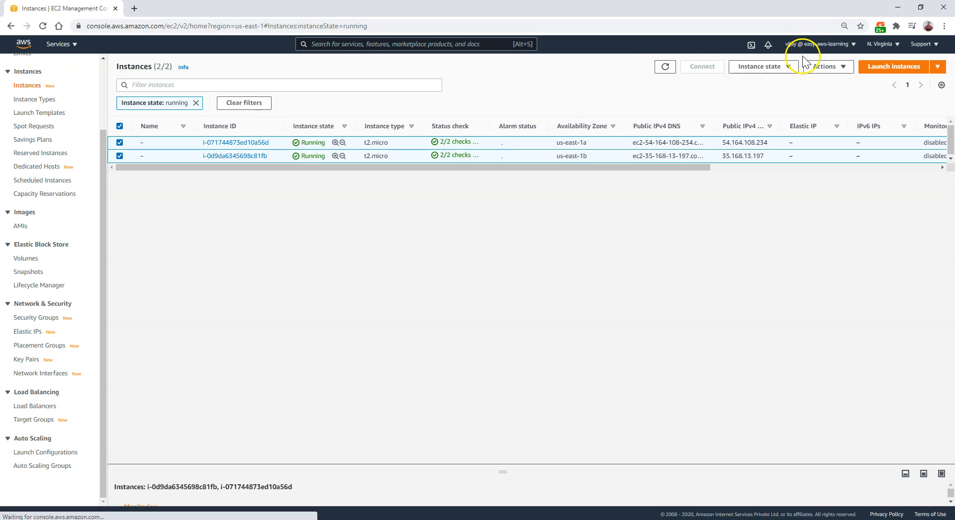
{"action": "left_click", "coordinate": [786, 73]}
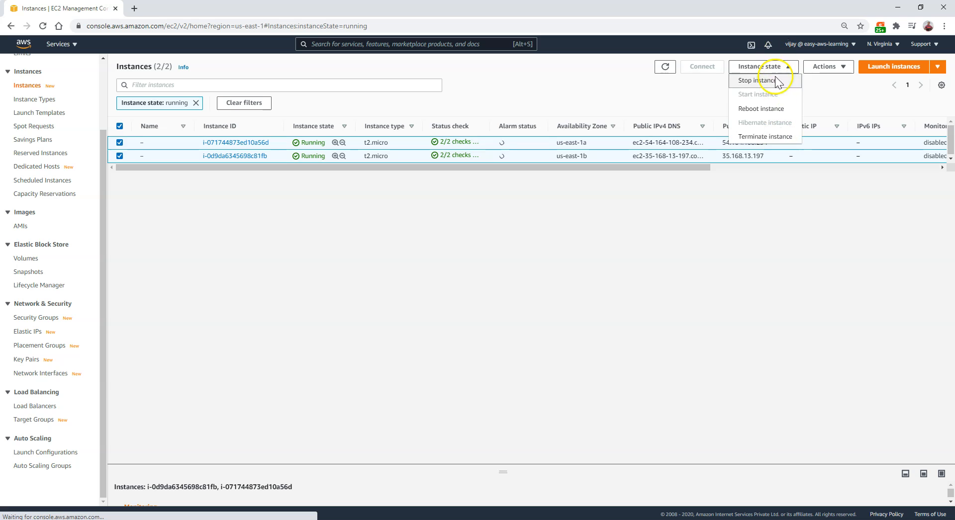
{"action": "left_click", "coordinate": [780, 138]}
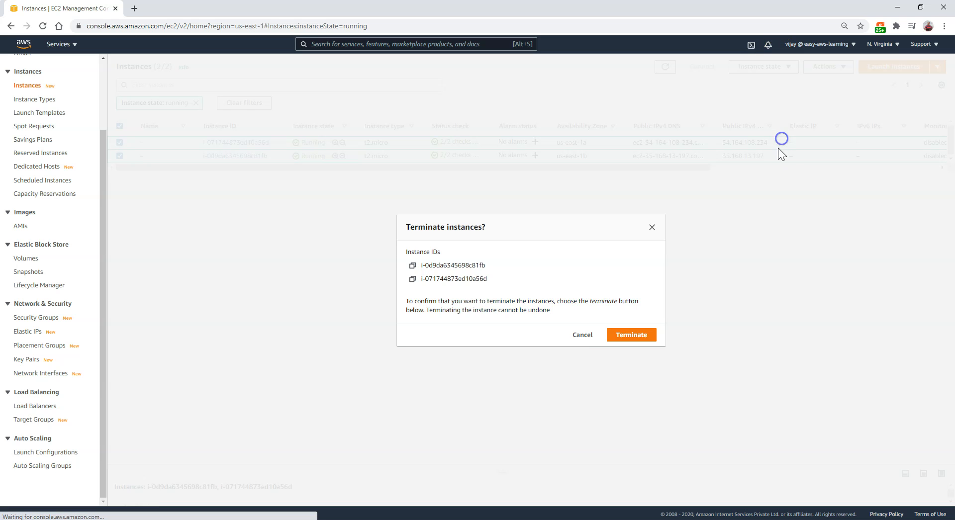
{"action": "left_click", "coordinate": [633, 336]}
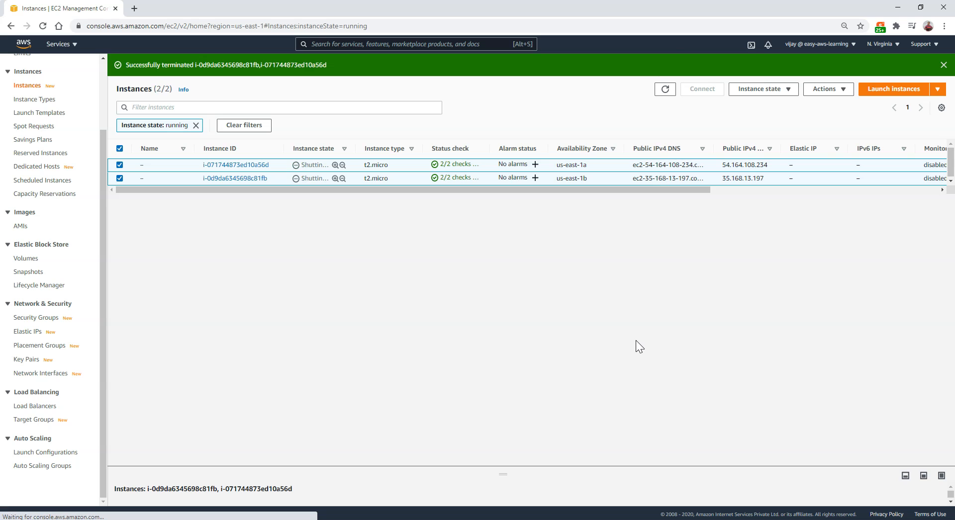
- Refresh the instance list without its running-state filter, and check which EBS volumes remain and their state
{"action": "left_click", "coordinate": [666, 89]}
{"action": "left_click", "coordinate": [196, 125]}
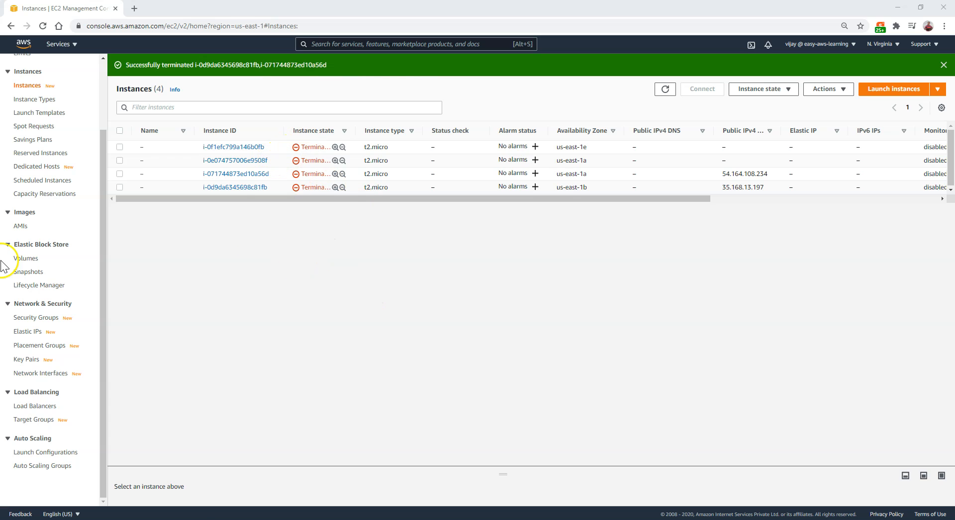
{"action": "left_click", "coordinate": [26, 258]}
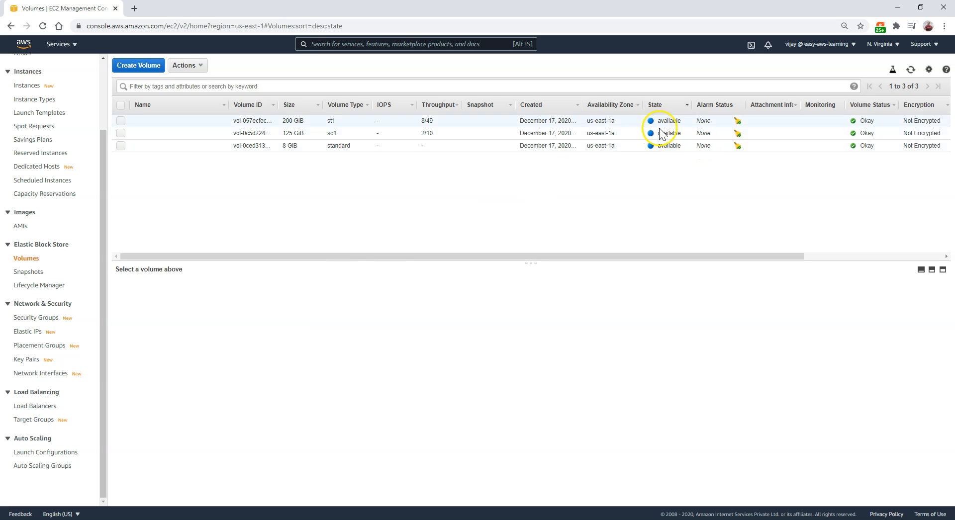
- Check the attachment options of the unattached 200 GiB st1 volume and cancel without attaching it
{"action": "left_click", "coordinate": [678, 120]}
{"action": "left_click", "coordinate": [182, 65]}
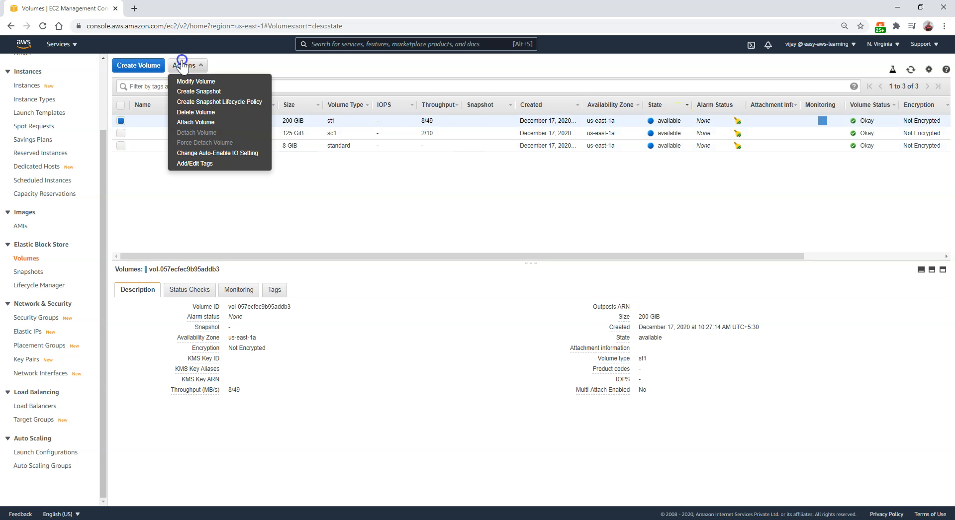
{"action": "left_click", "coordinate": [201, 124]}
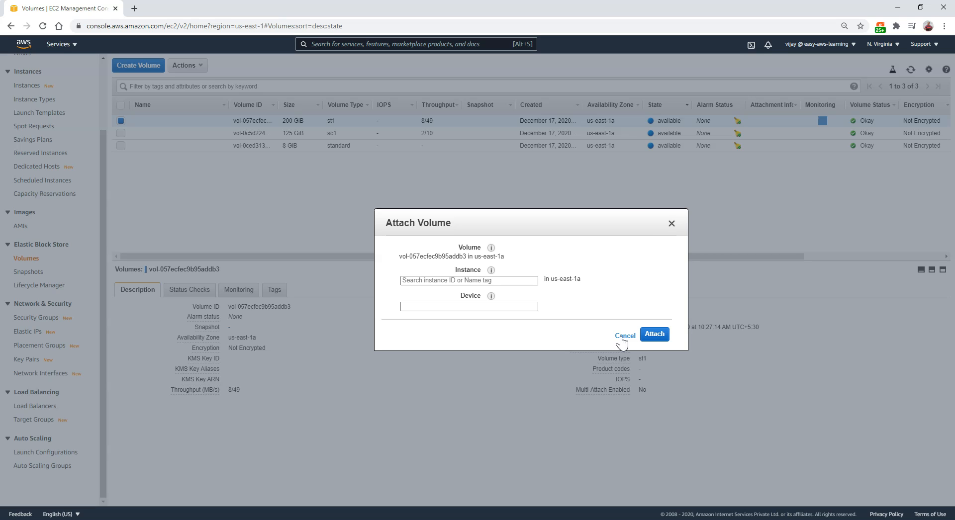
{"action": "left_click", "coordinate": [624, 336]}
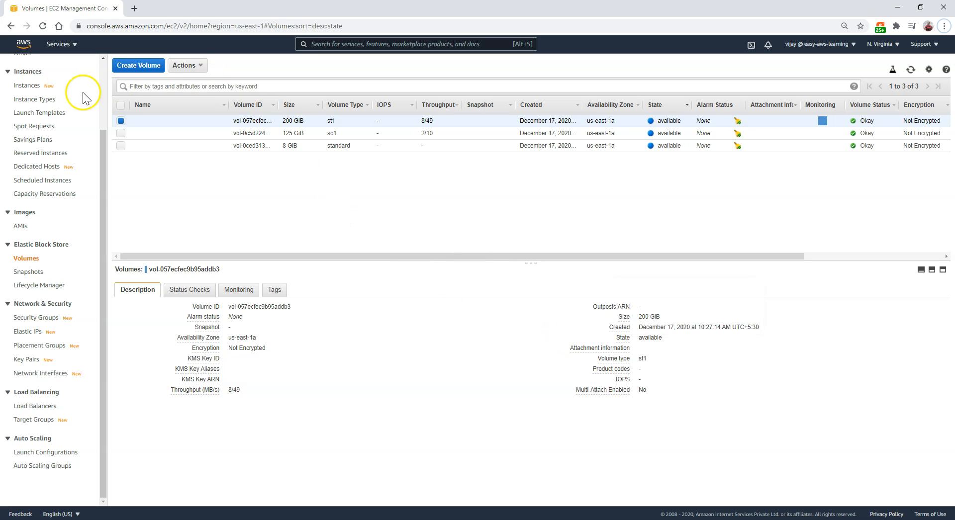
- Delete all three remaining EBS volumes in us-east-1a
{"action": "left_click", "coordinate": [120, 105]}
{"action": "left_click", "coordinate": [189, 71]}
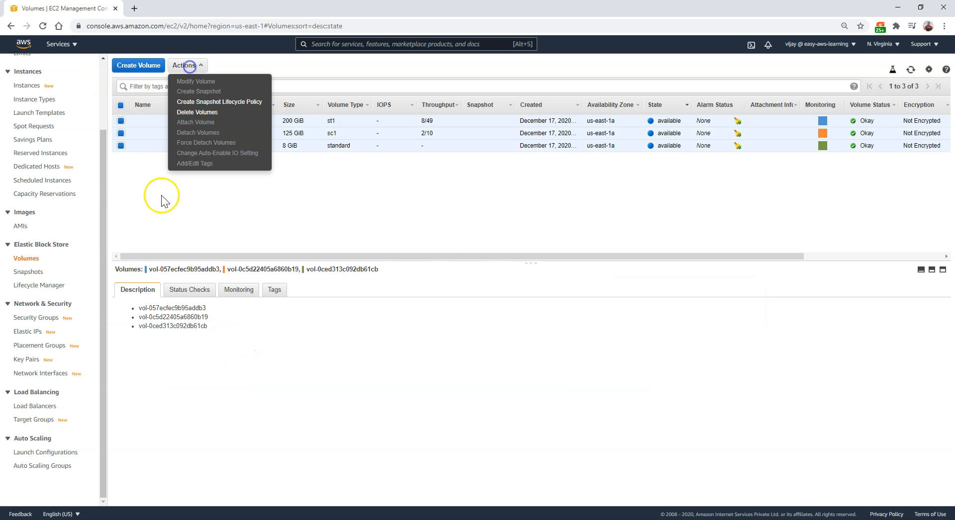
{"action": "left_click", "coordinate": [198, 113]}
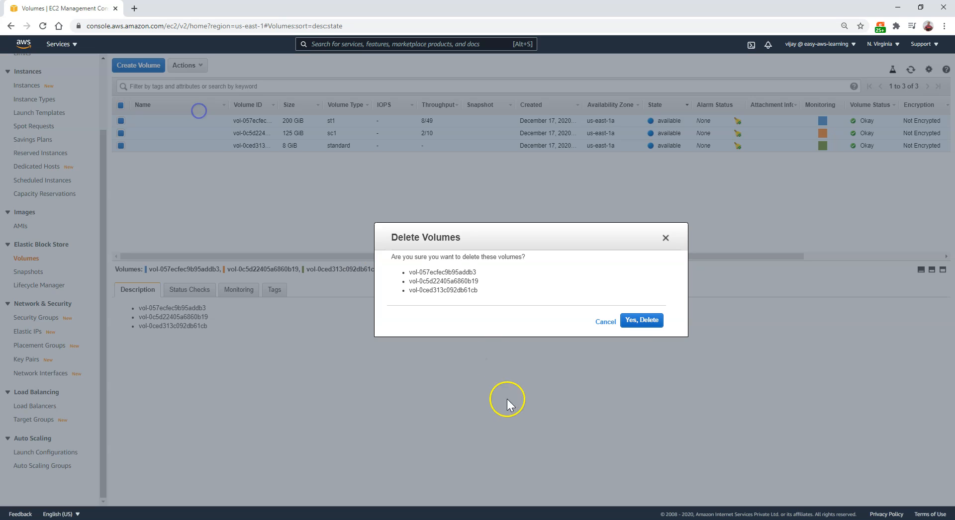
{"action": "left_click", "coordinate": [644, 320]}
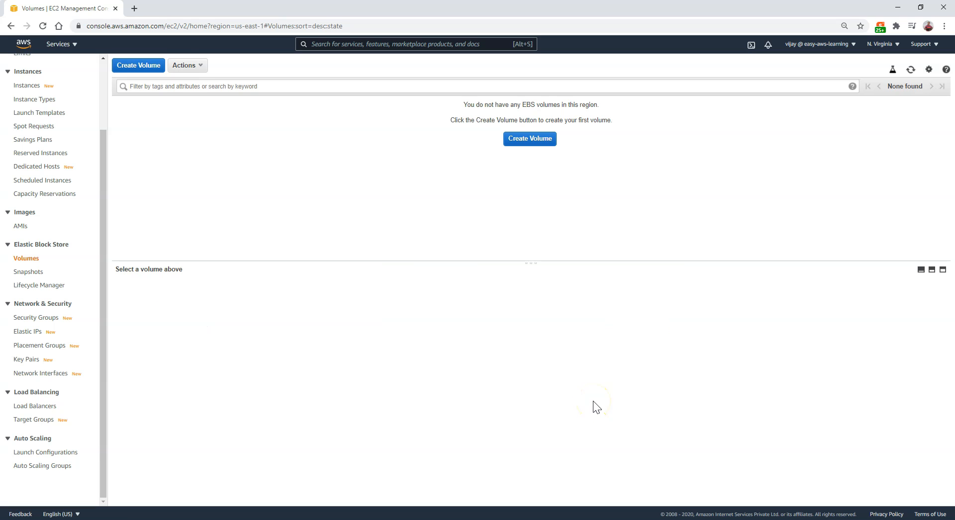
- Try to delete the 8 GiB MySnapshot snapshot, and dismiss the deletion dialog
{"action": "left_click", "coordinate": [28, 271]}
{"action": "left_click", "coordinate": [192, 65]}
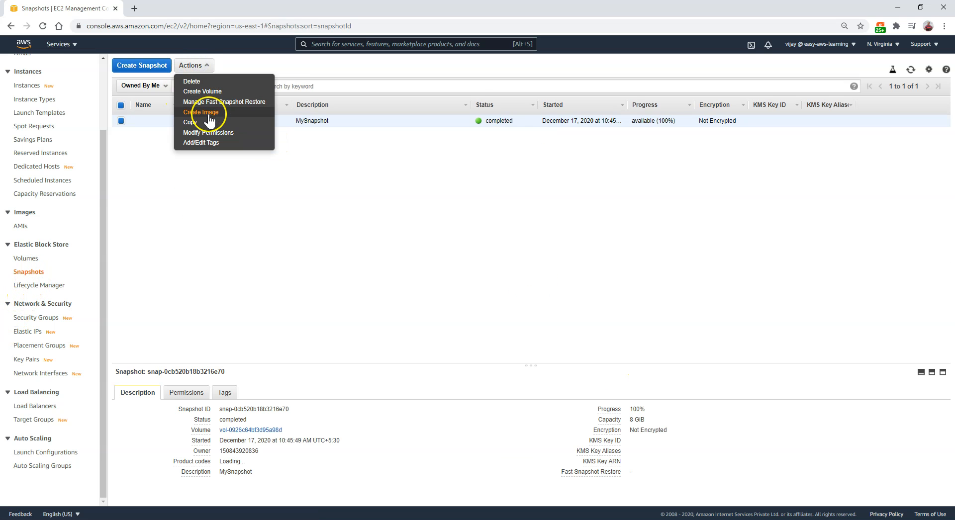
{"action": "left_click", "coordinate": [216, 82]}
{"action": "left_click", "coordinate": [653, 314]}
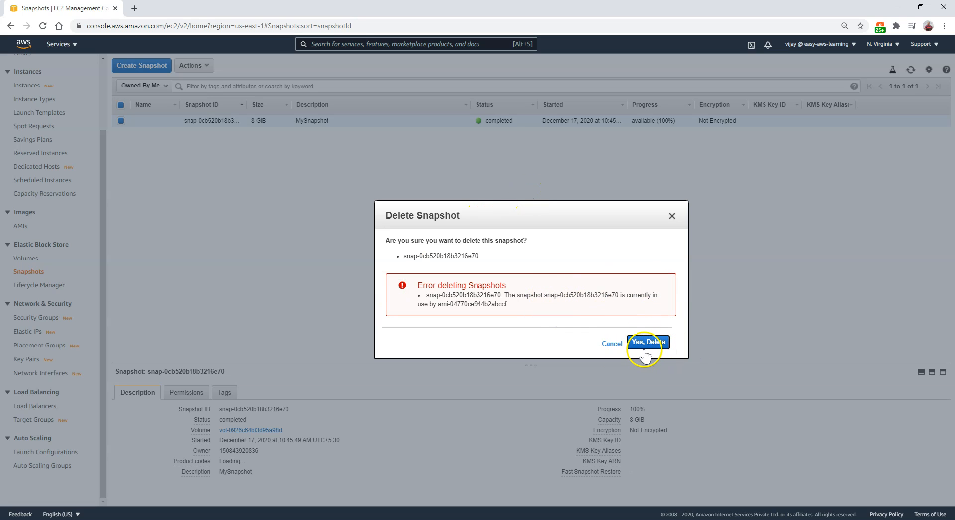
{"action": "left_click", "coordinate": [646, 347]}
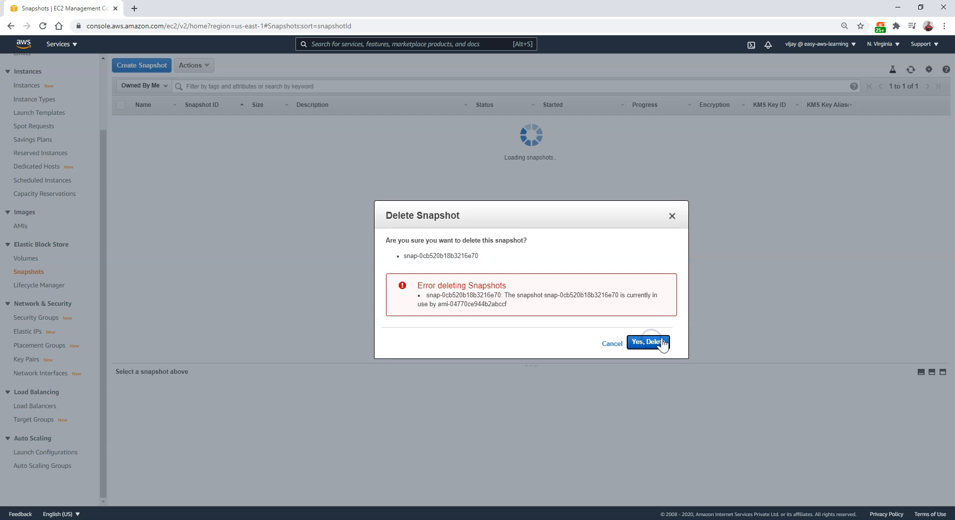
{"action": "left_click", "coordinate": [672, 217]}
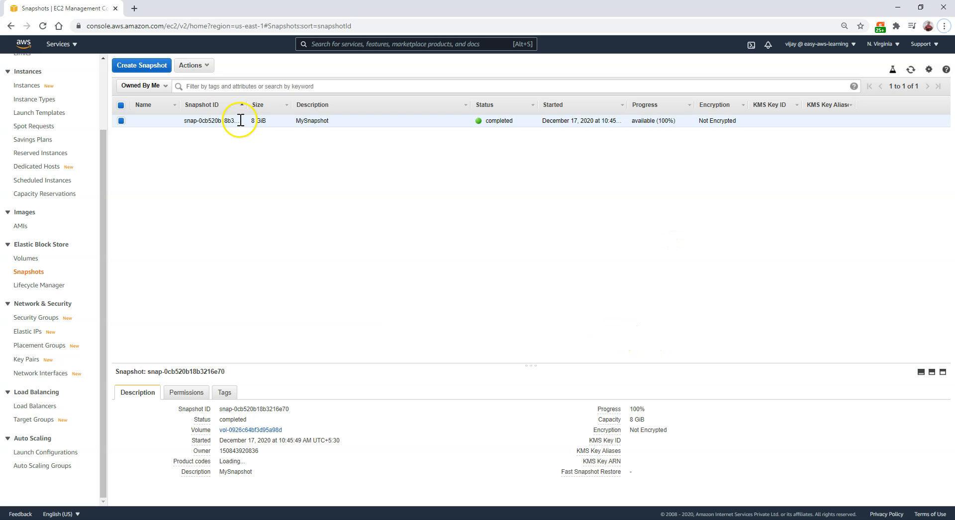
- Retry deleting MySnapshot and read in the dialog which resource is using the snapshot
{"action": "left_click", "coordinate": [195, 65]}
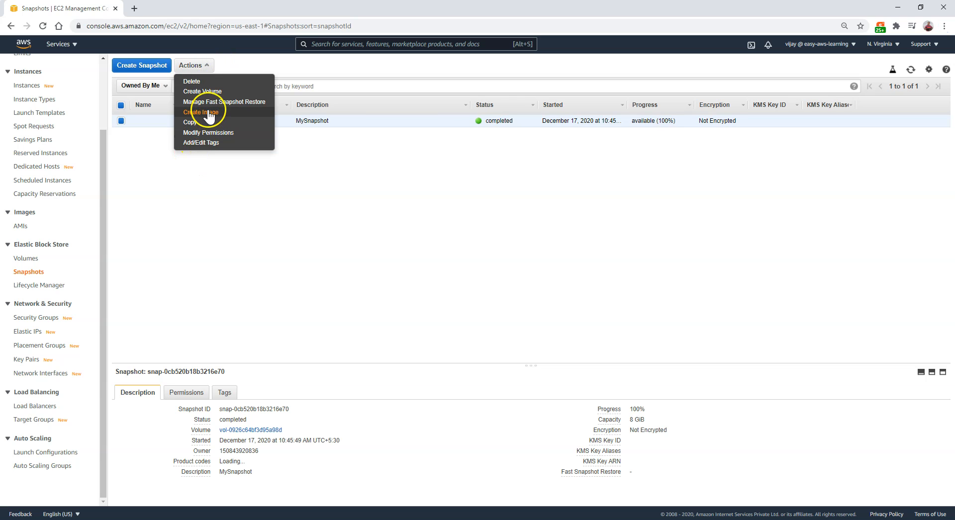
{"action": "left_click", "coordinate": [223, 82]}
{"action": "left_click", "coordinate": [639, 314]}
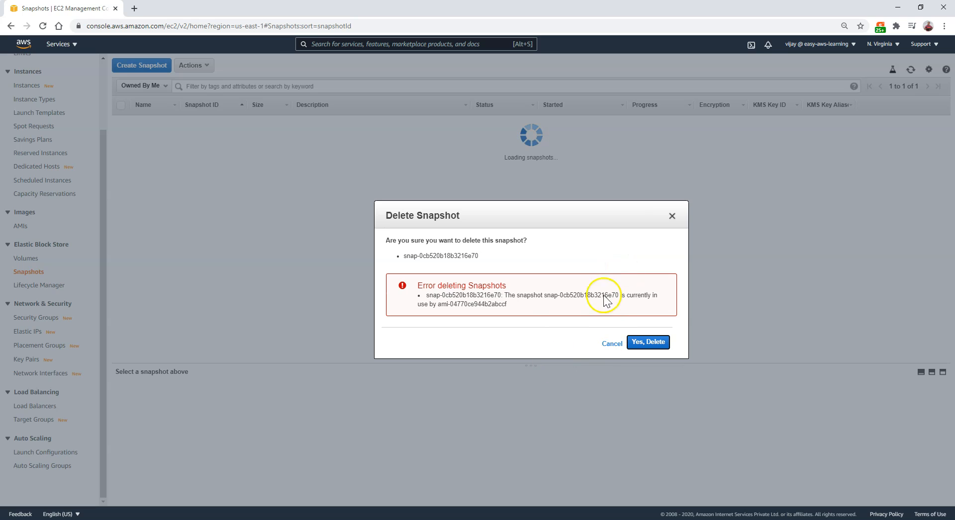
{"action": "left_click_drag", "start_coordinate": [426, 295], "coordinate": [615, 297]}
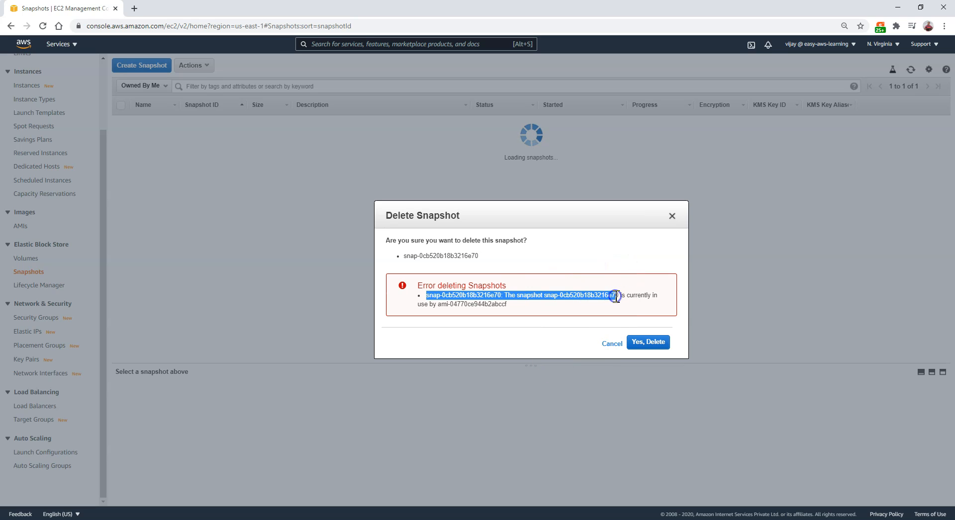
{"action": "left_click", "coordinate": [675, 217]}
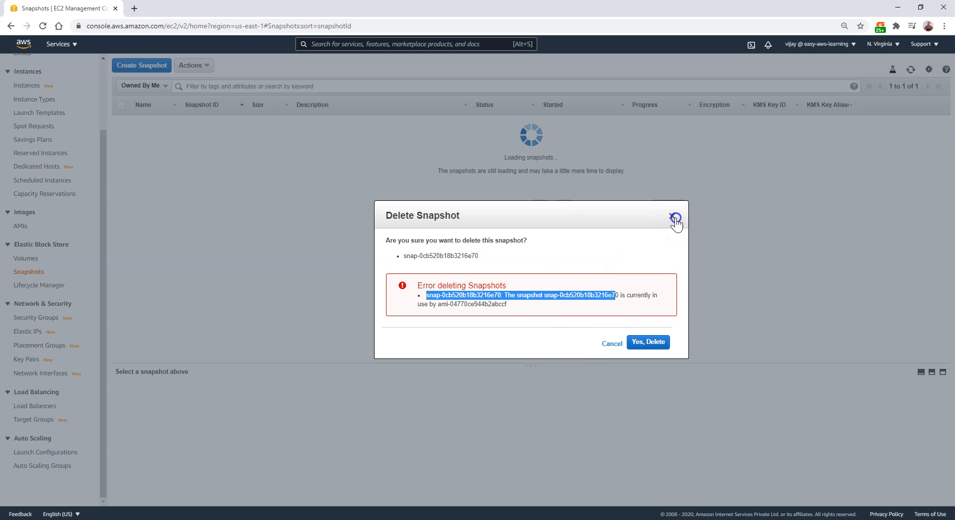
- Clear the search filter from the AMI list and deregister the MyCustomImage AMI
{"action": "left_click", "coordinate": [21, 228]}
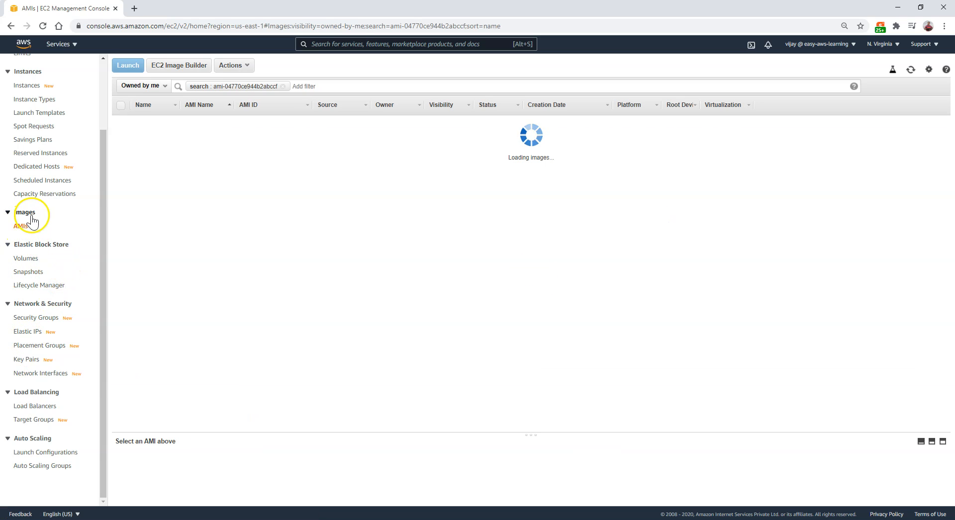
{"action": "left_click", "coordinate": [20, 229]}
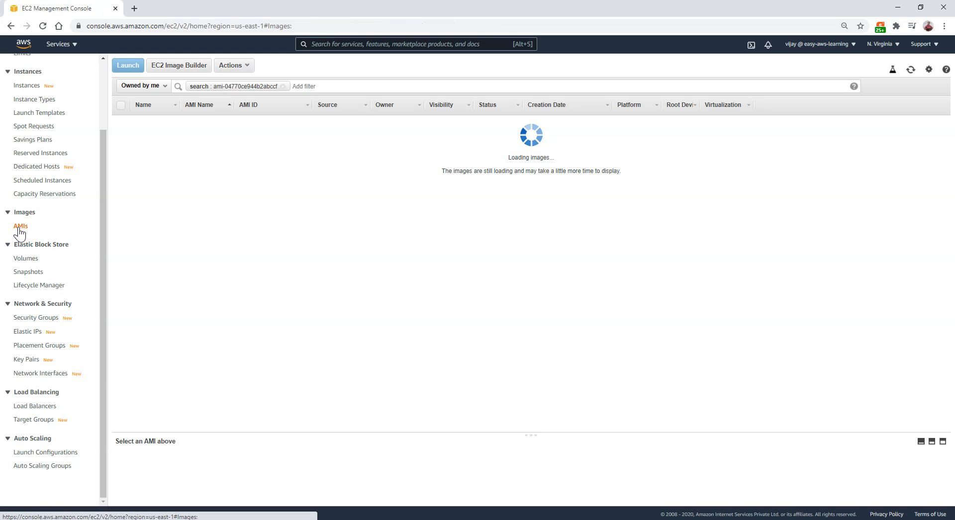
{"action": "left_click", "coordinate": [282, 87]}
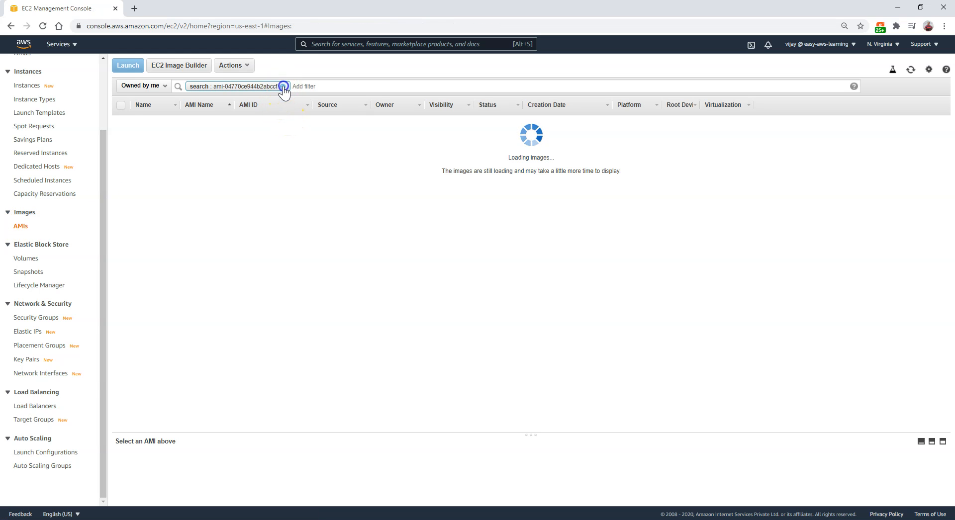
{"action": "left_click", "coordinate": [444, 72]}
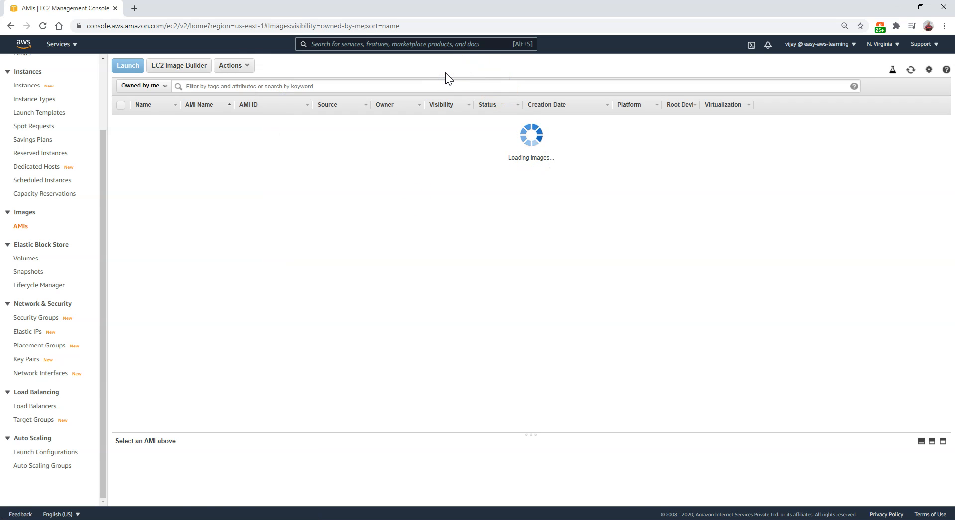
{"action": "left_click", "coordinate": [244, 65]}
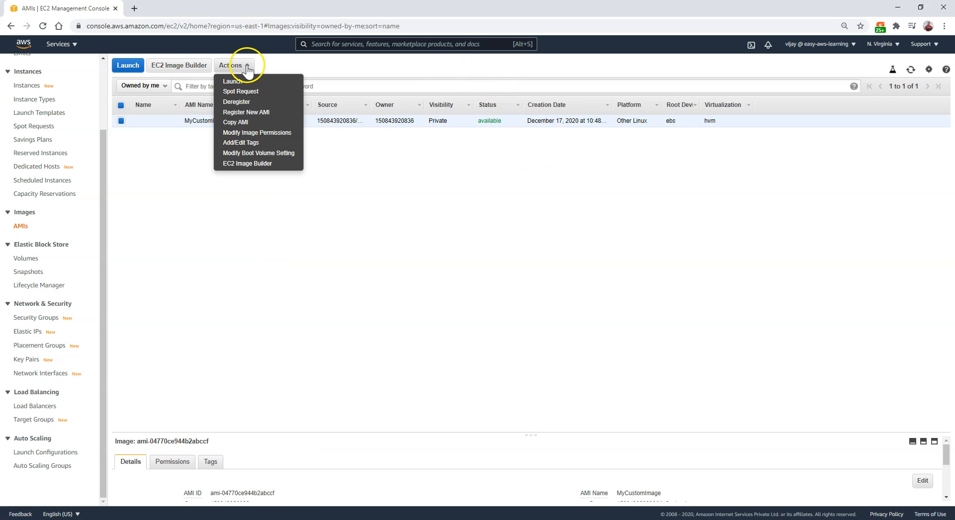
{"action": "left_click", "coordinate": [282, 103]}
{"action": "left_click", "coordinate": [569, 309]}
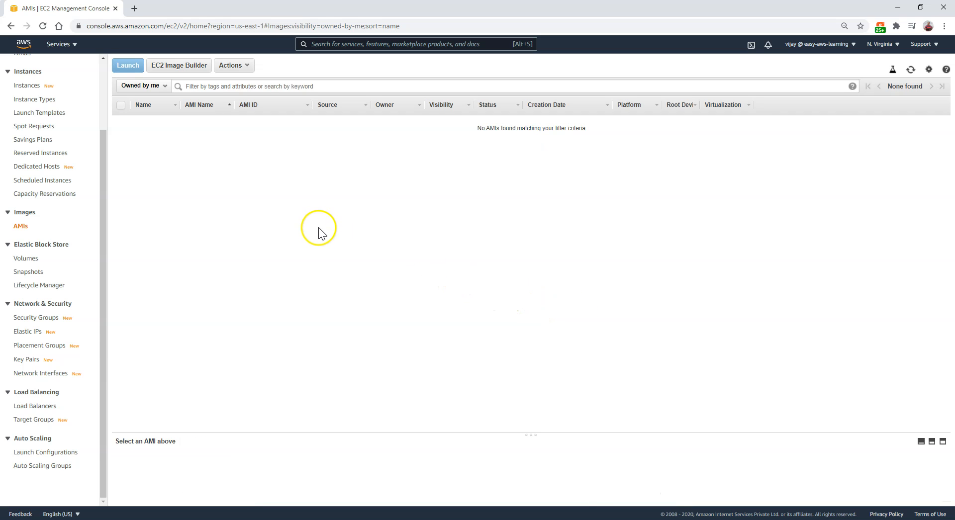
- Return to the list of EBS snapshots
{"action": "left_click", "coordinate": [24, 275]}
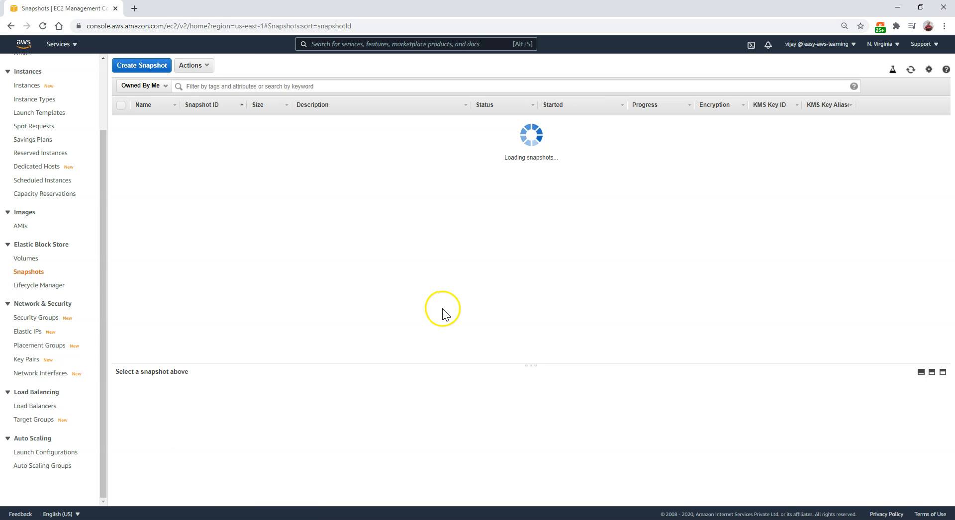